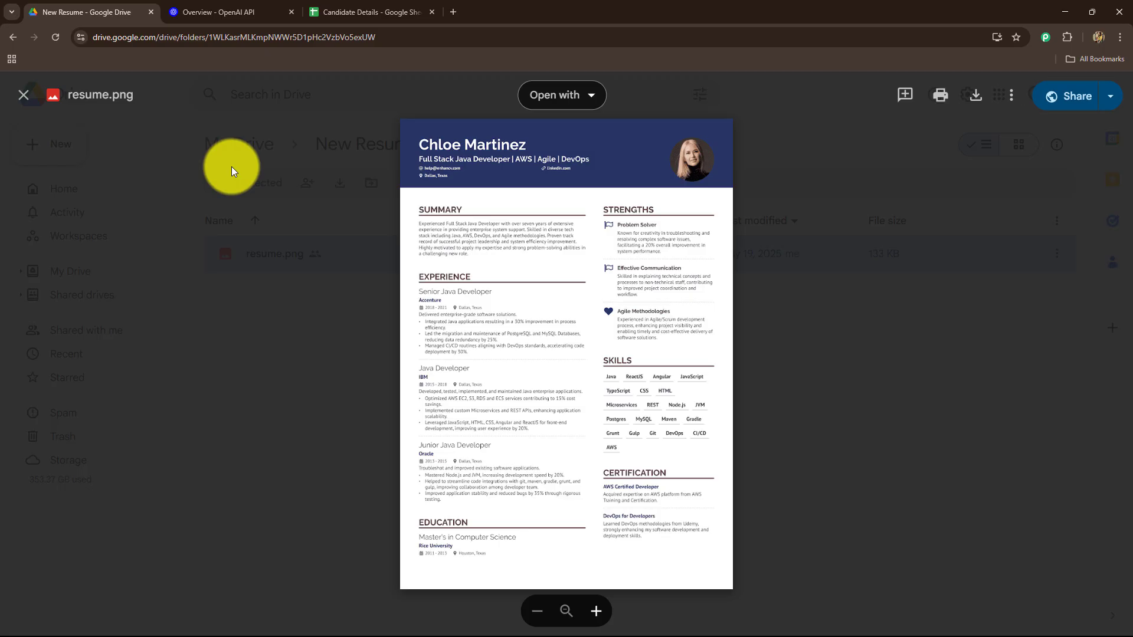
- Review resume.png in the New Resume Drive folder, the OpenAI Platform overview page and the Candidate Details spreadsheet
click(23, 95)
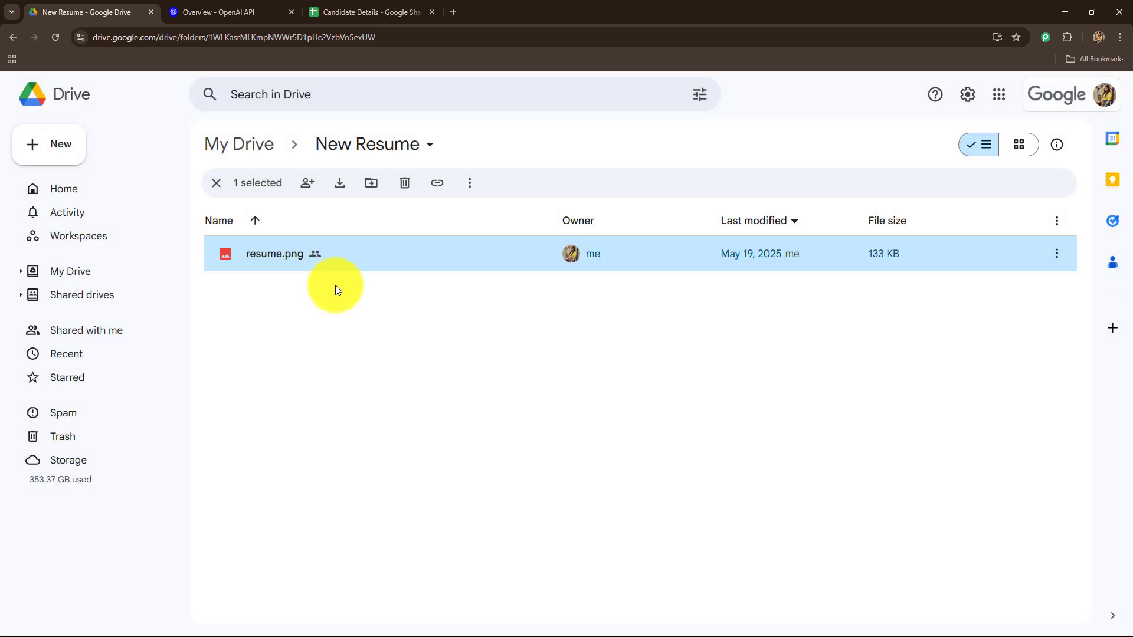
double_click(287, 261)
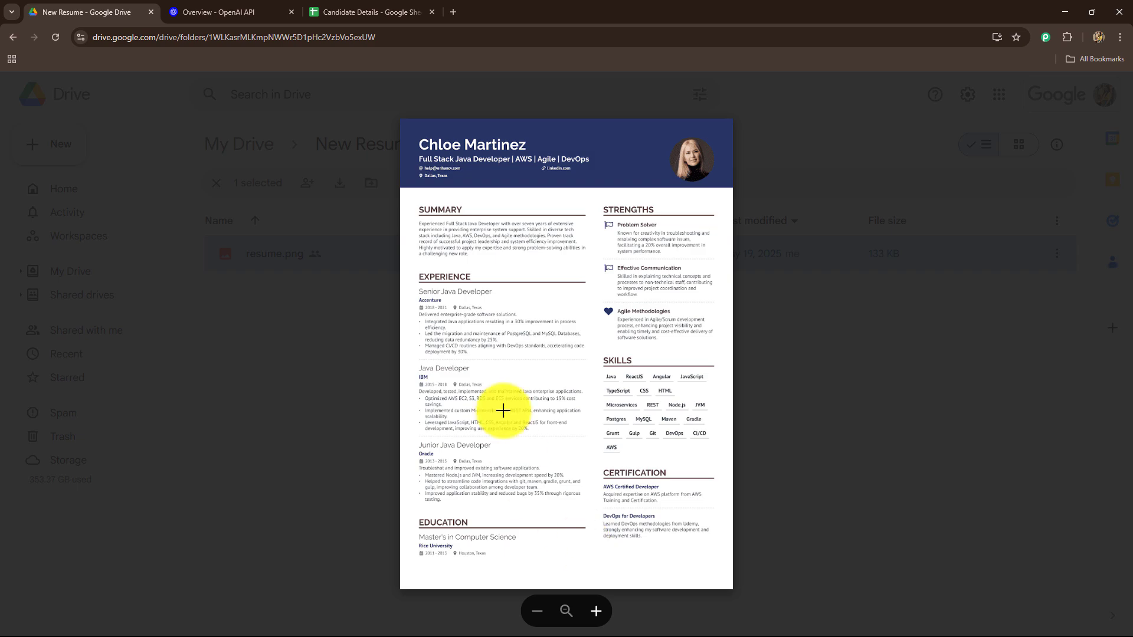
click(381, 17)
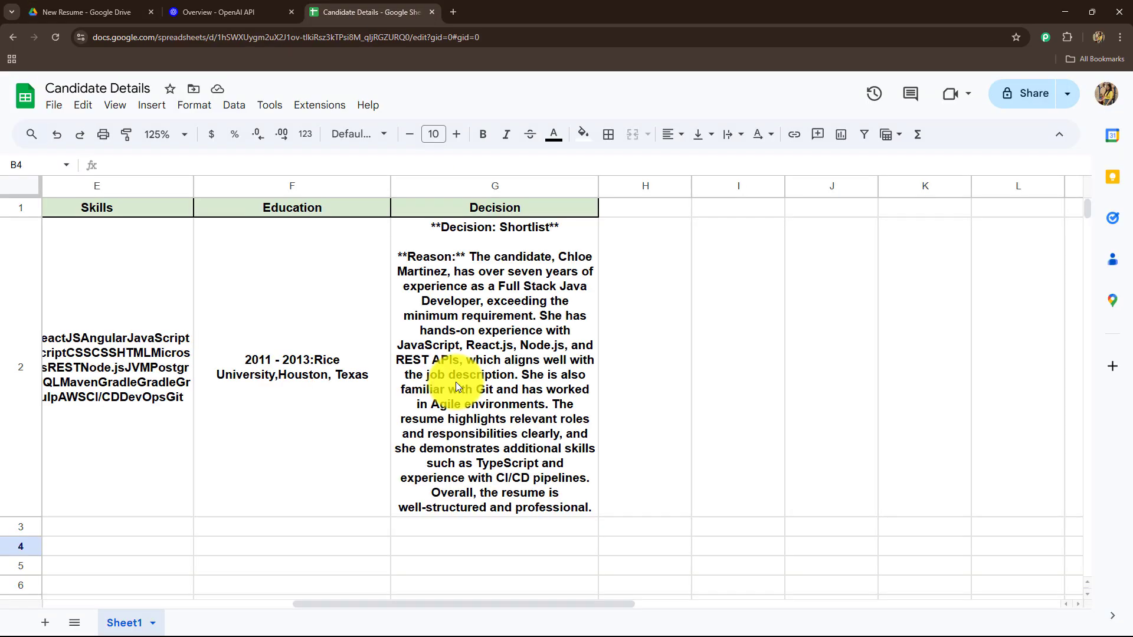
click(236, 12)
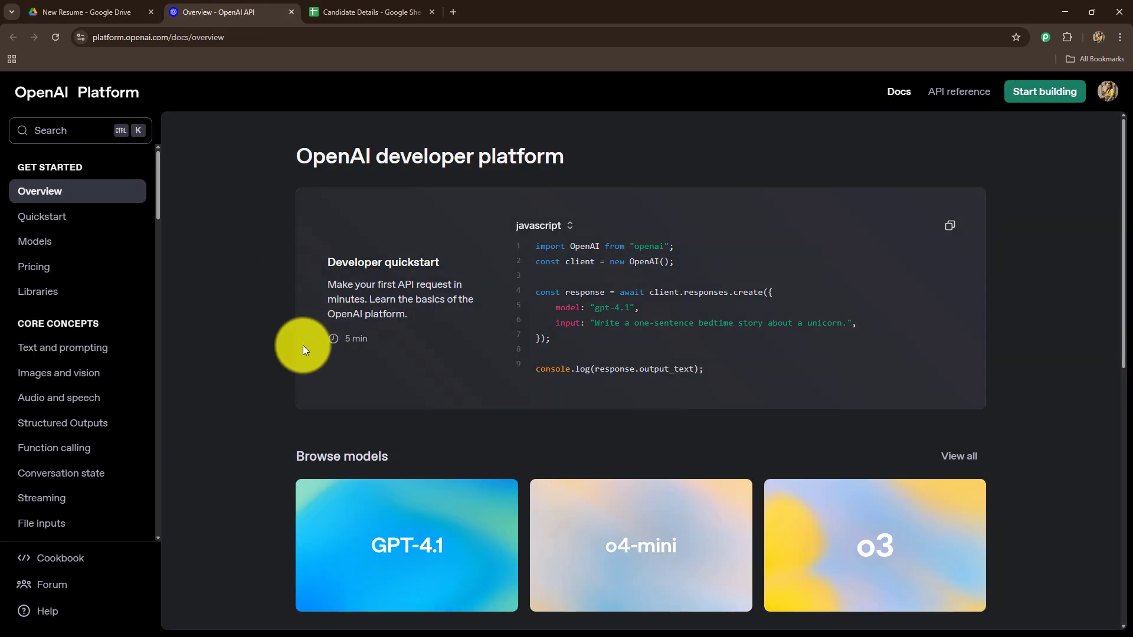
click(121, 13)
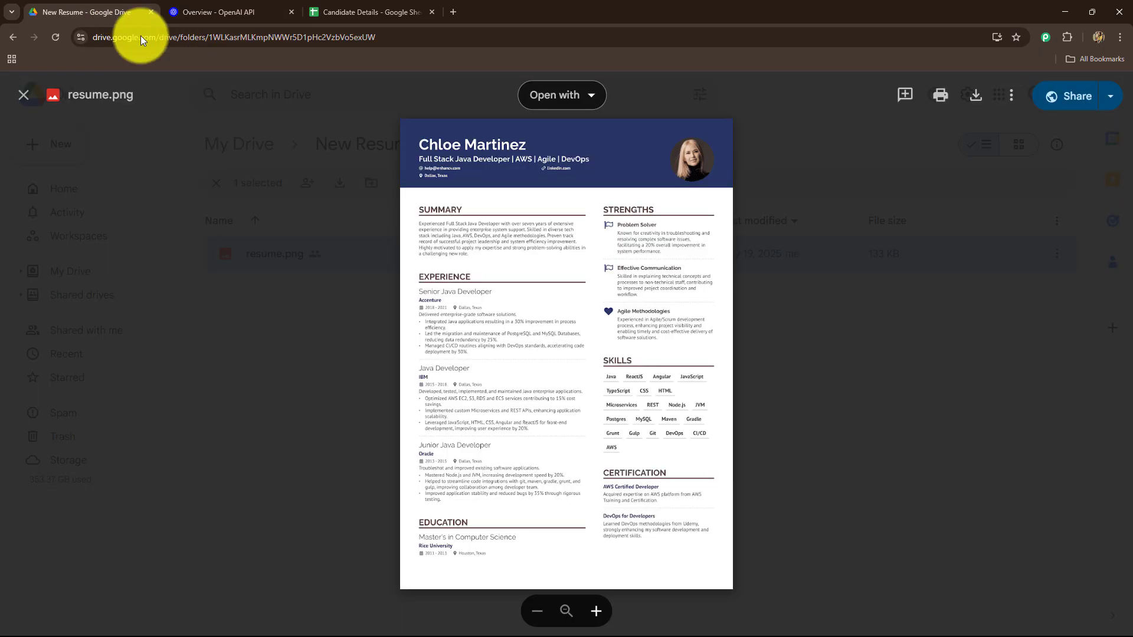
click(17, 94)
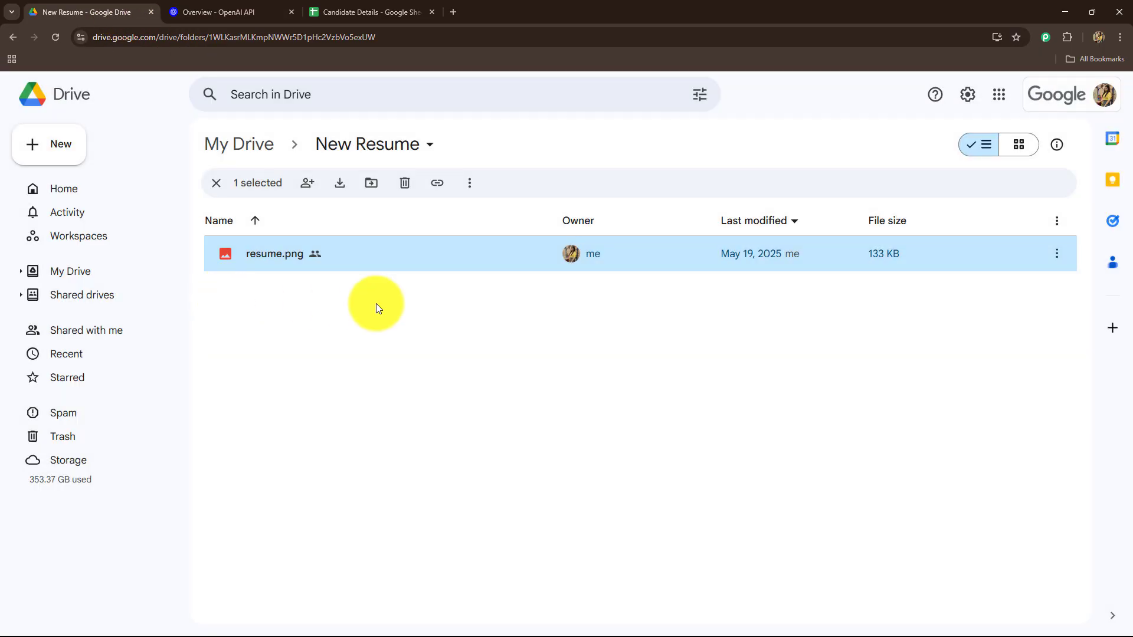
click(194, 11)
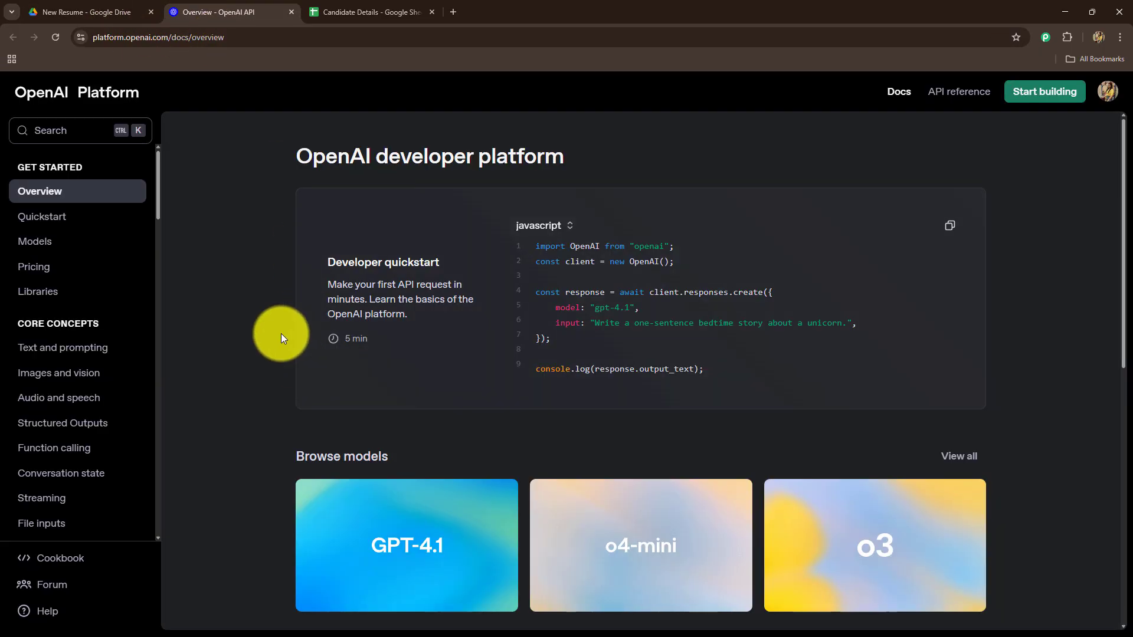
click(340, 12)
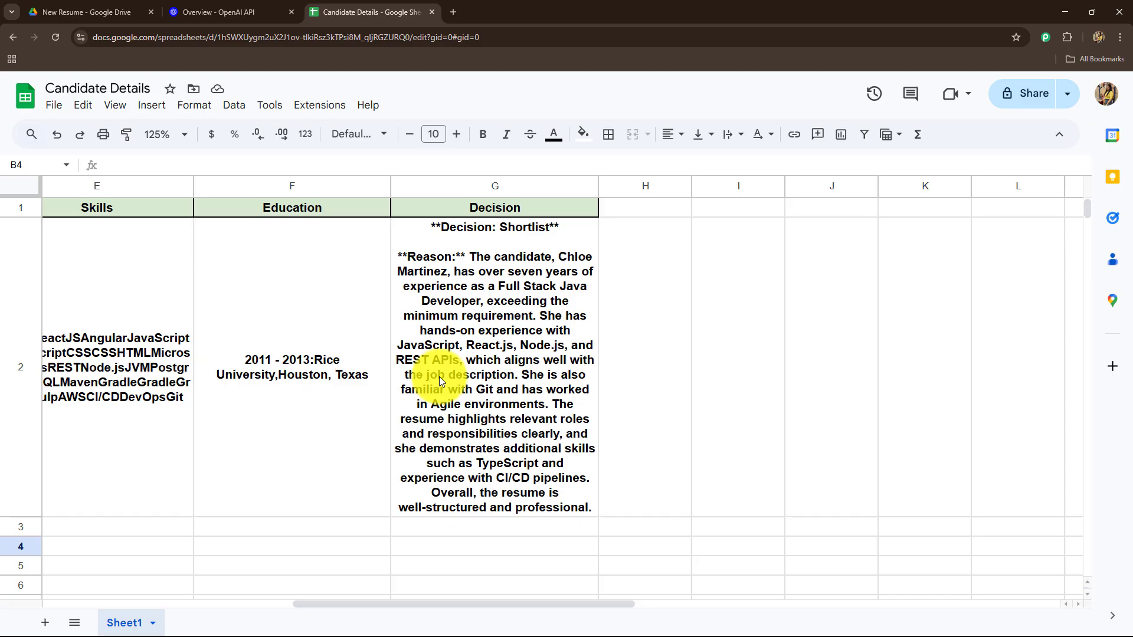
click(109, 12)
click(216, 18)
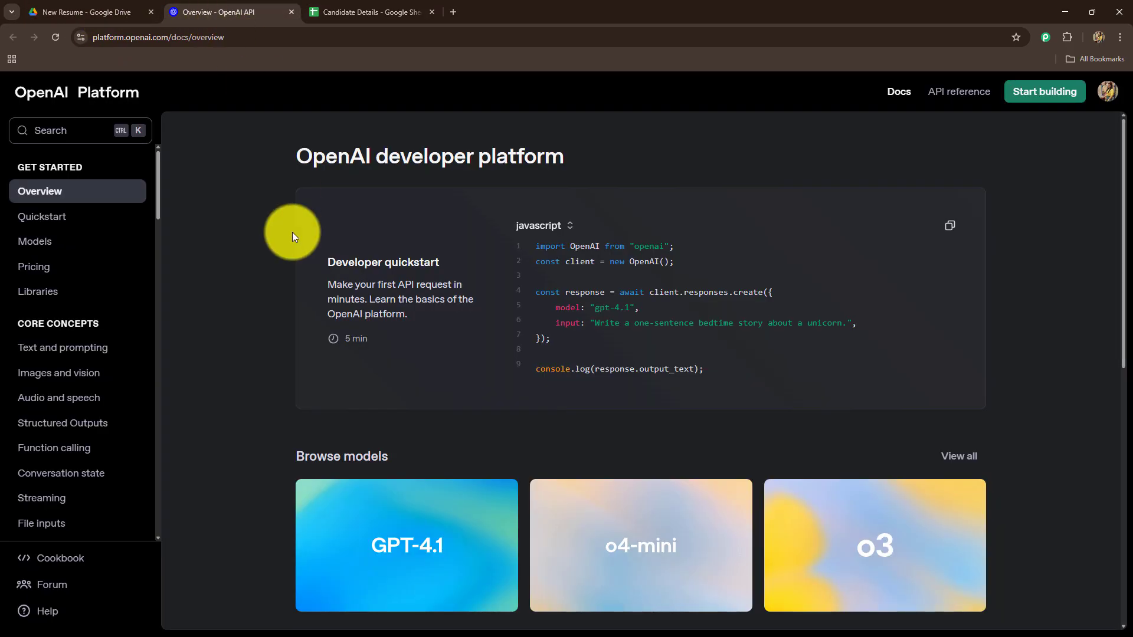
click(338, 11)
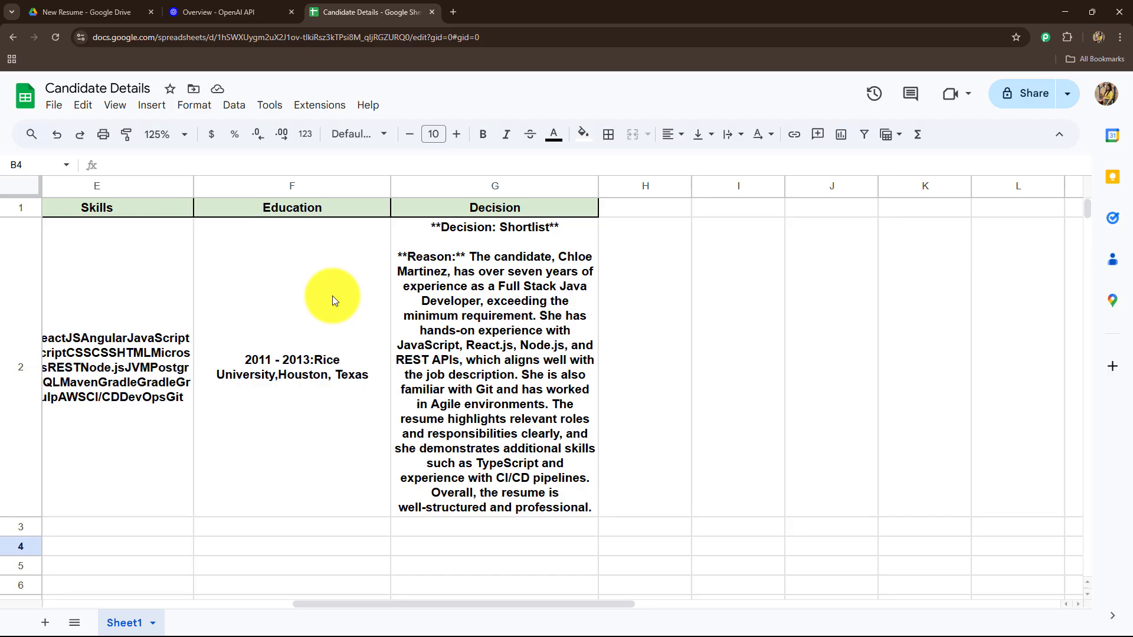
- Open the Pabbly Connect website at pabbly.com/connect in a new browser tab
key(ctrl+t)
click(100, 35)
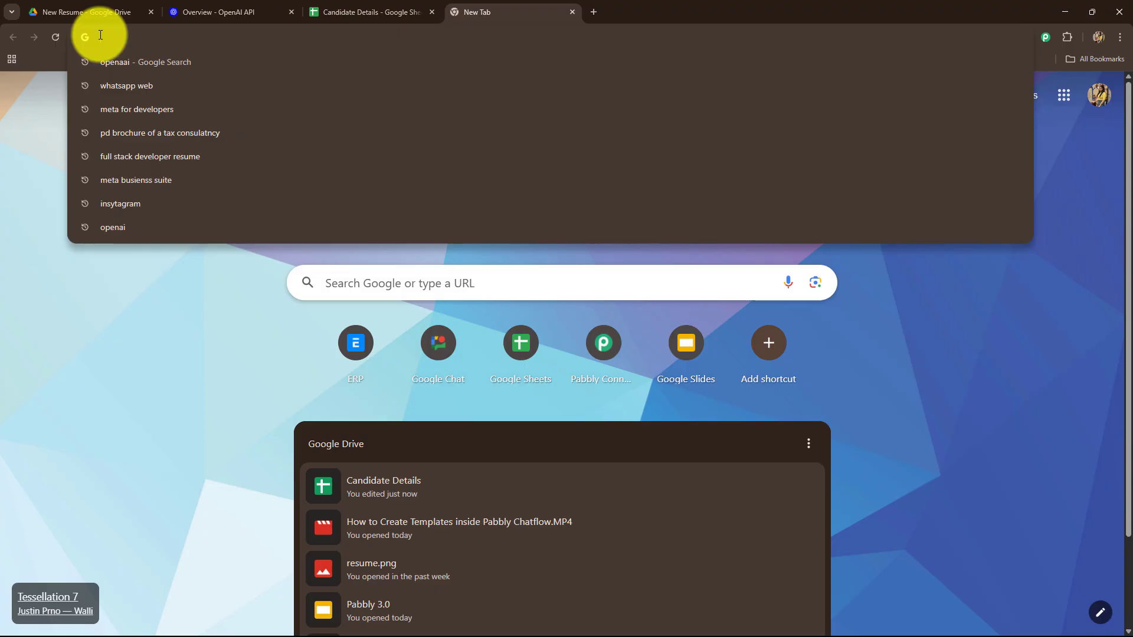
text(pabb)
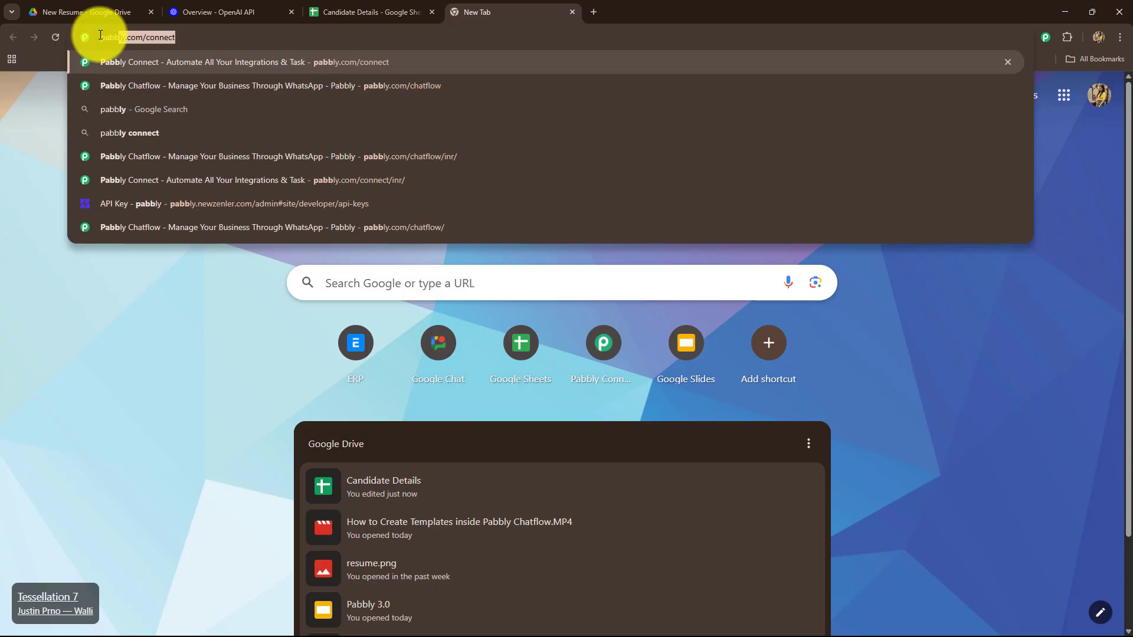
key(Return)
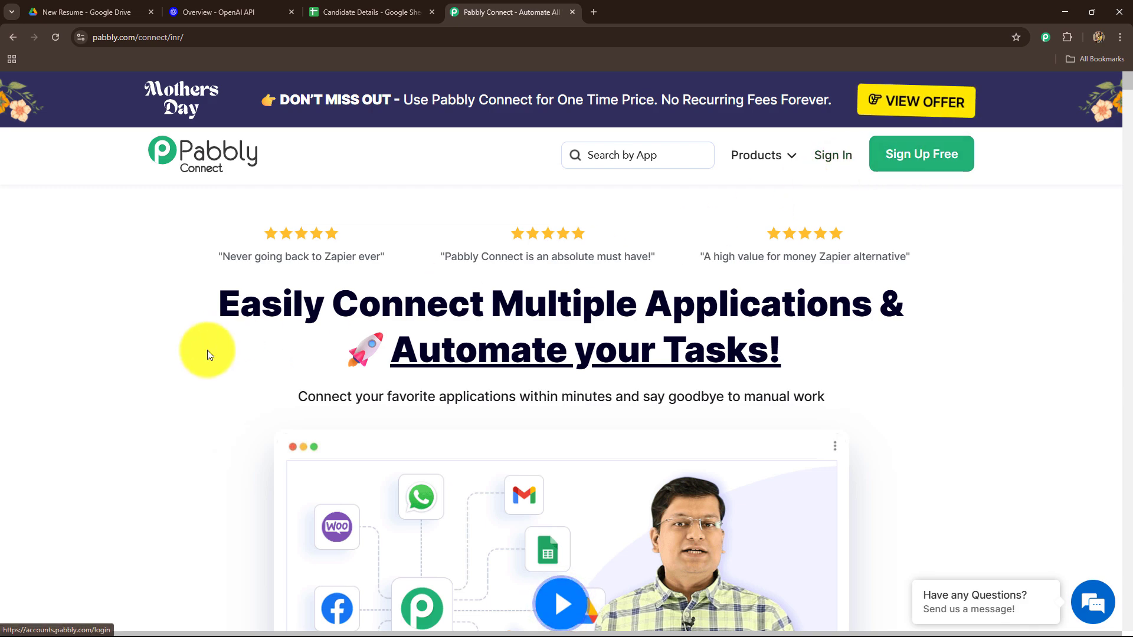
drag(218, 306, 794, 354)
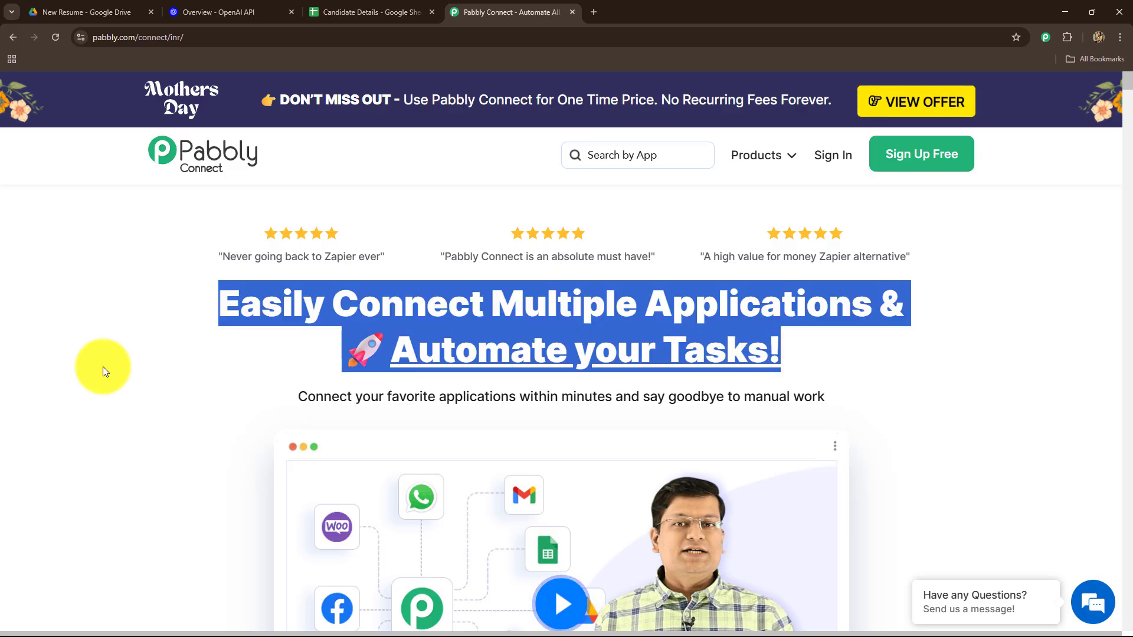
click(127, 355)
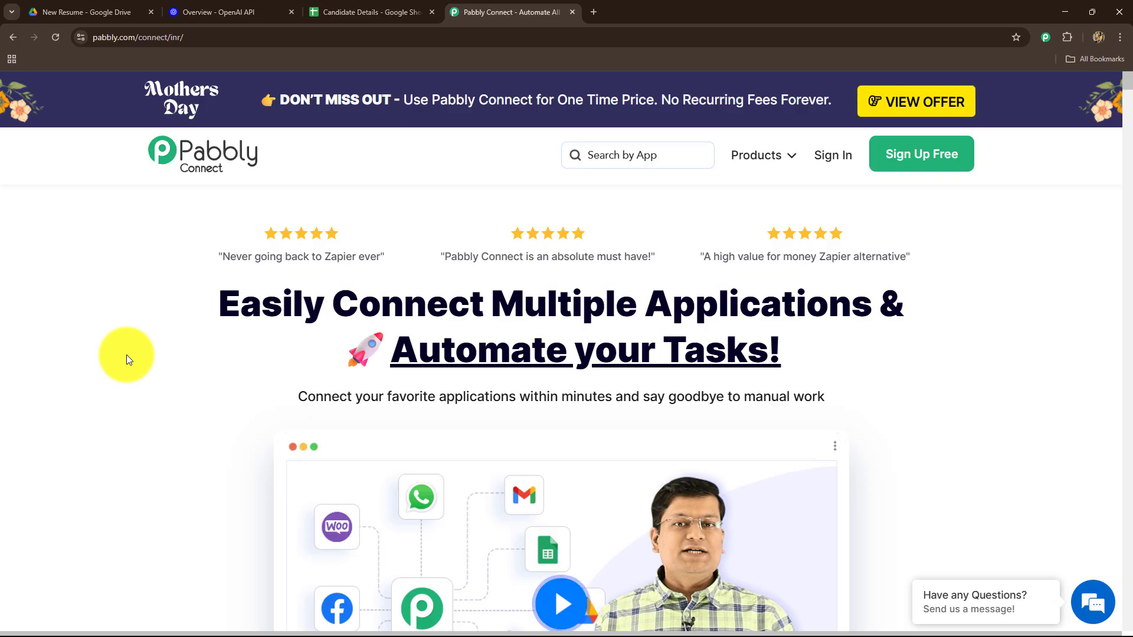
- Sign in to Pabbly and access Pabbly Connect from the list of Pabbly apps
click(824, 163)
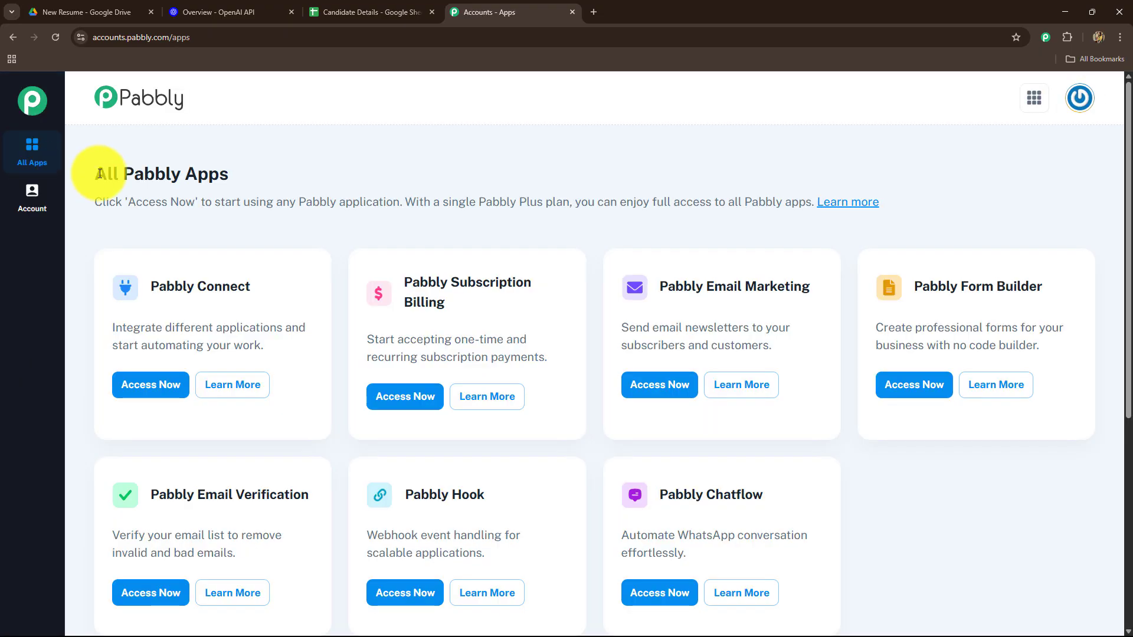
drag(105, 172, 278, 172)
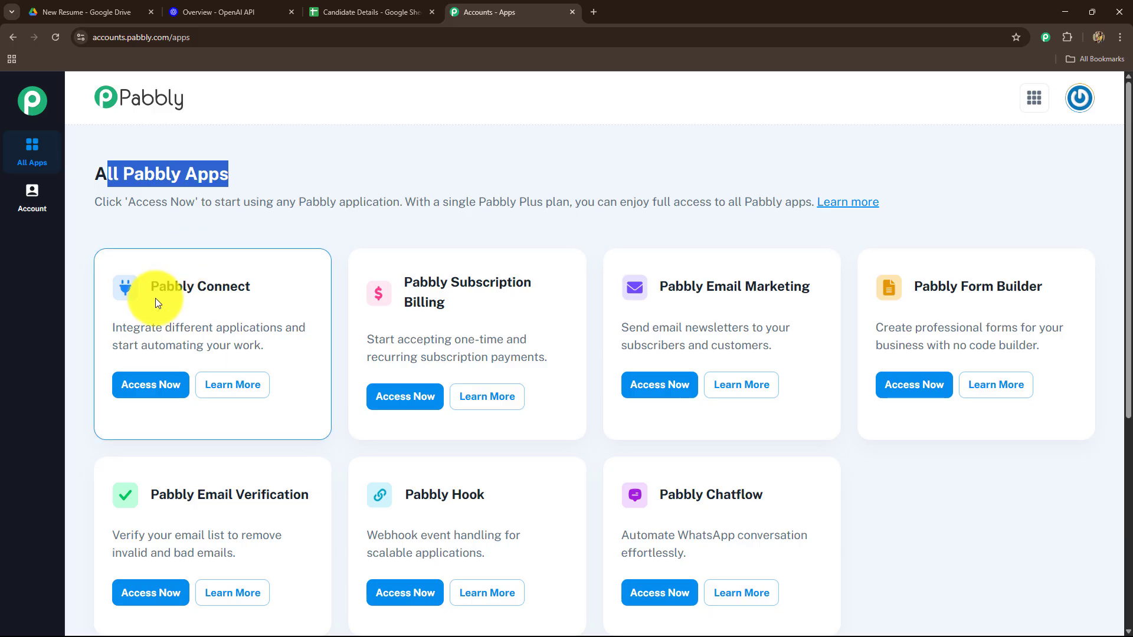
drag(152, 295, 303, 296)
click(151, 387)
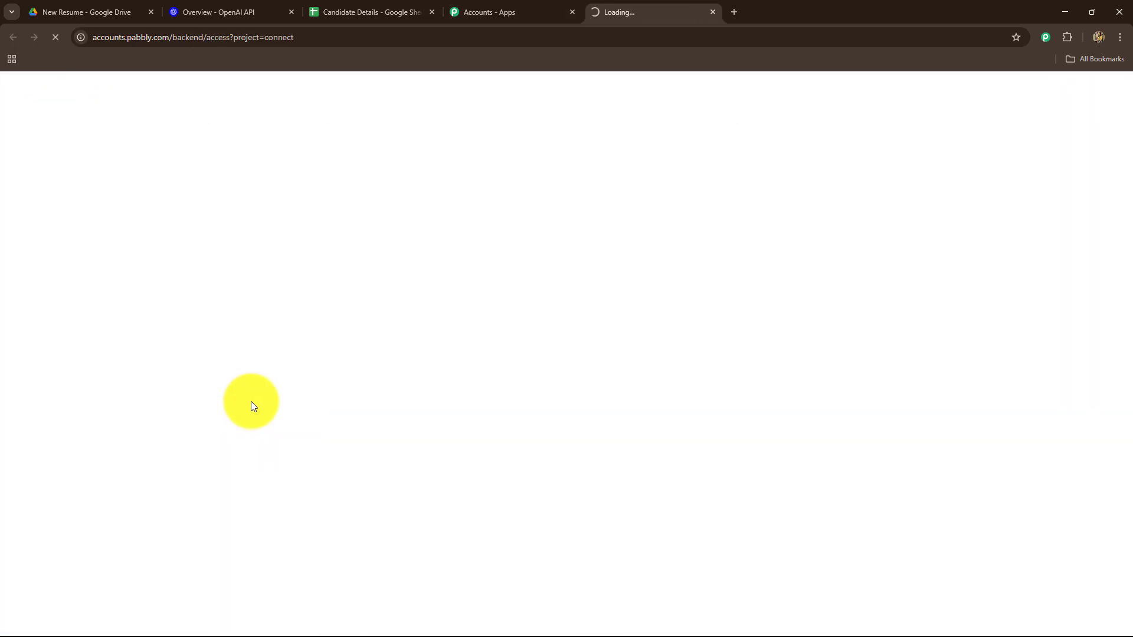
- Start a new workflow from the dashboard and name it "Use AI Agents for Automated Recruitment Screening with Pabbly"
scroll(629, 418, down, 6)
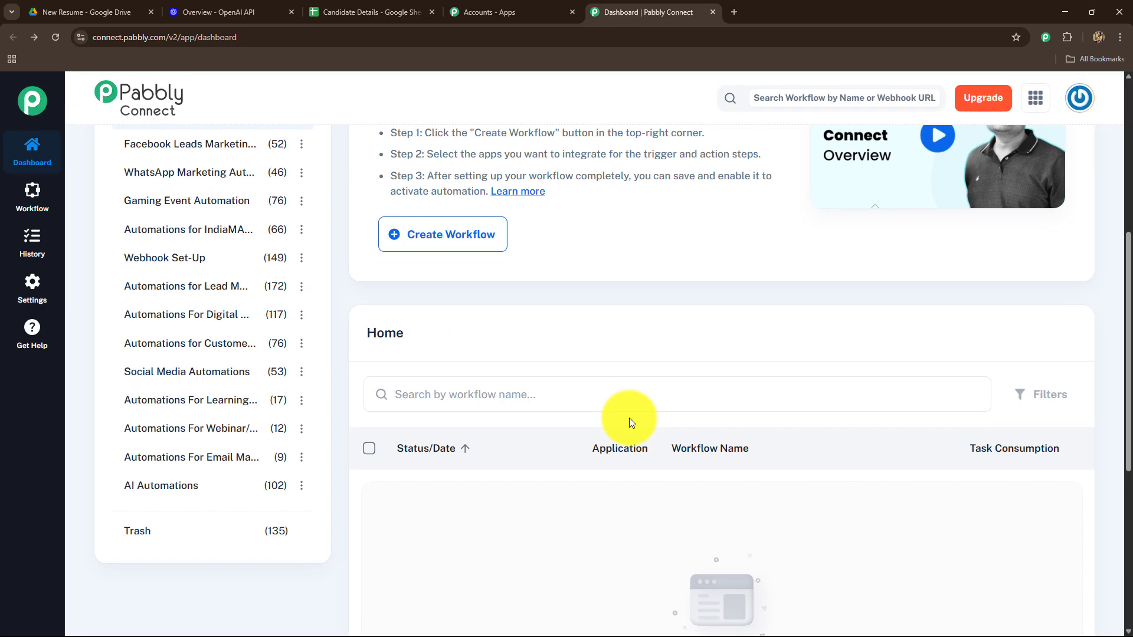
scroll(629, 419, up, 4)
scroll(629, 419, up, 2)
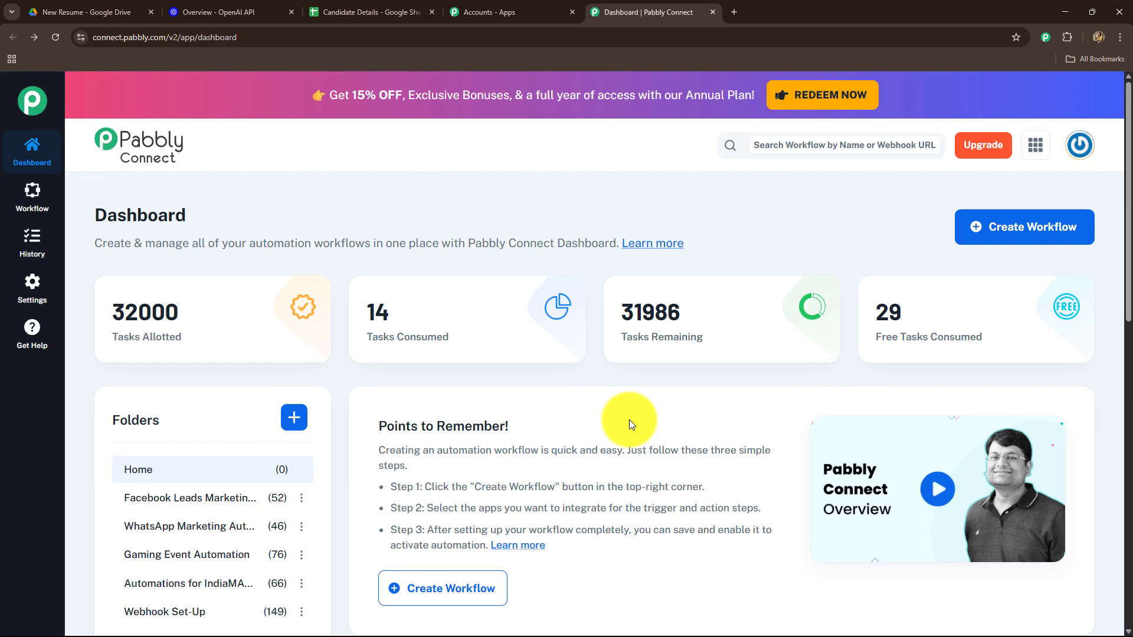
scroll(629, 420, down, 4)
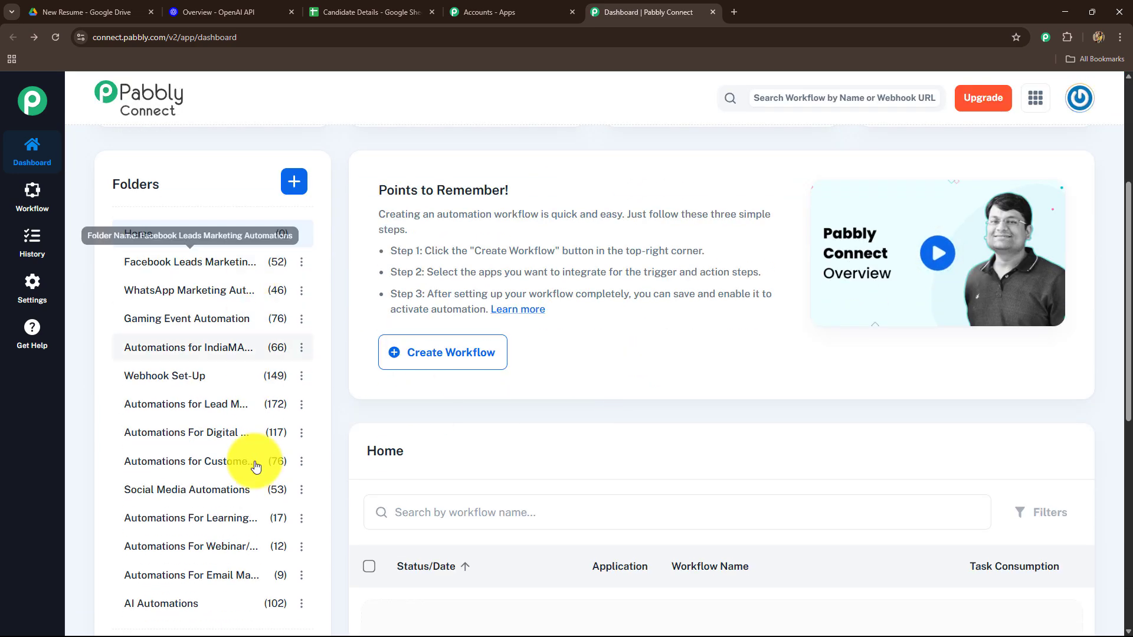
scroll(614, 437, up, 1)
scroll(614, 436, up, 2)
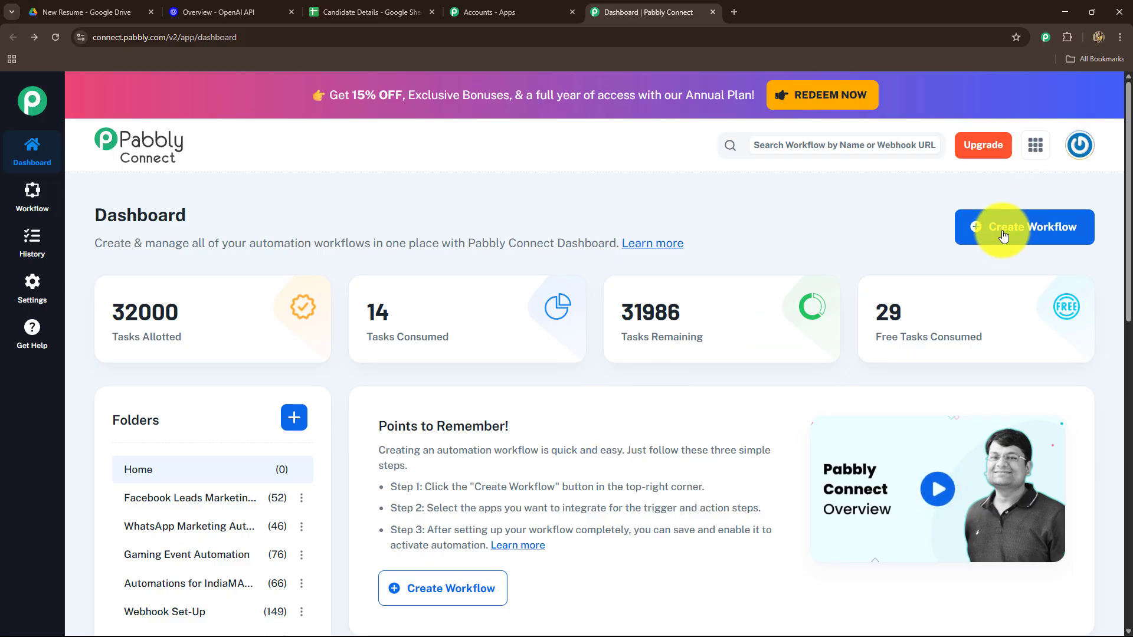
click(1027, 234)
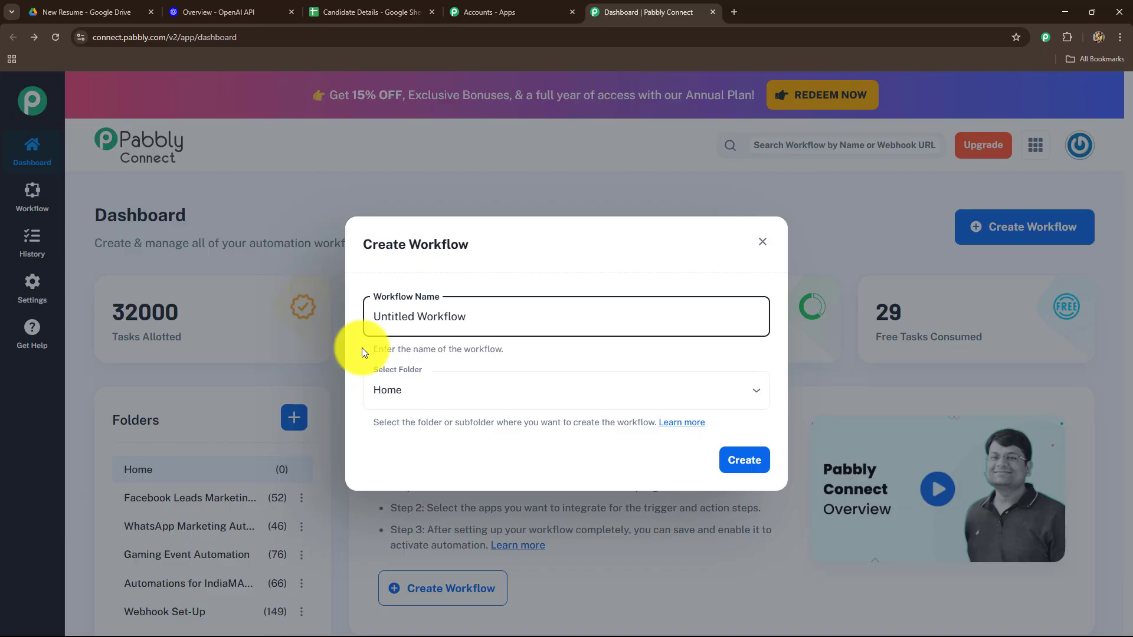
drag(549, 312, 343, 315)
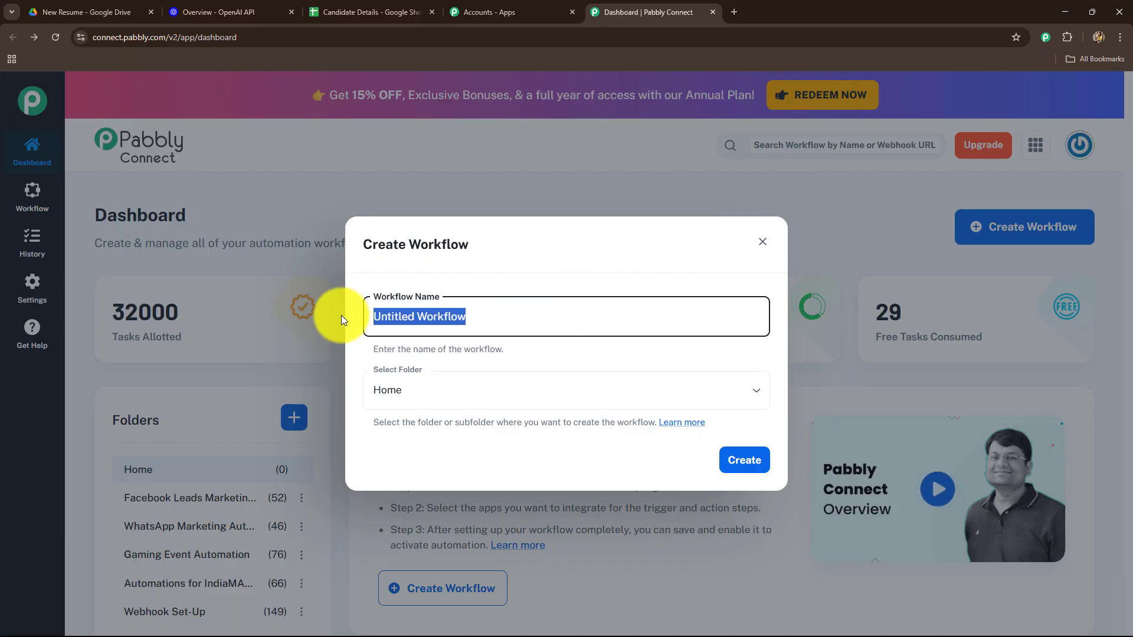
key(BackSpace)
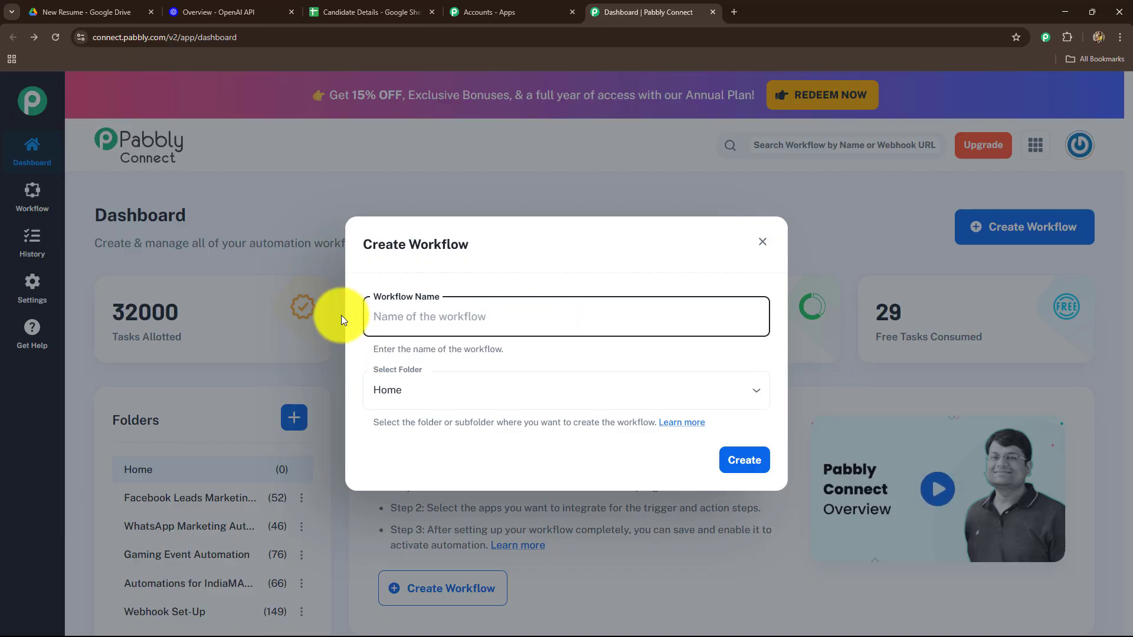
text(Use AI Agents for Automated Recruitment Screening with Pabbly)
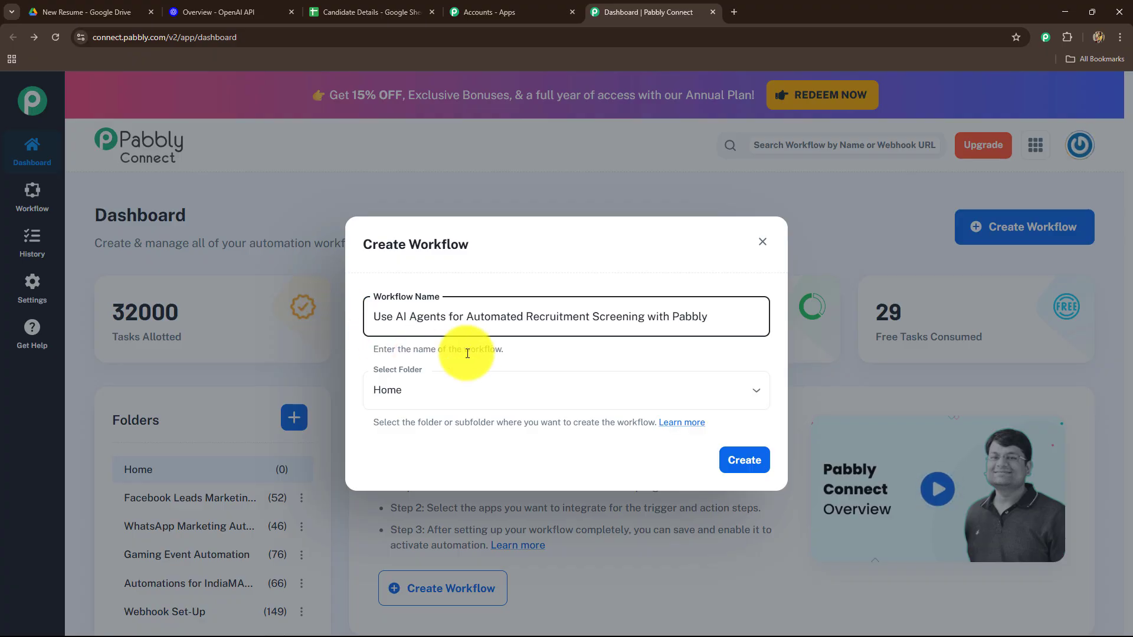
drag(717, 320, 371, 326)
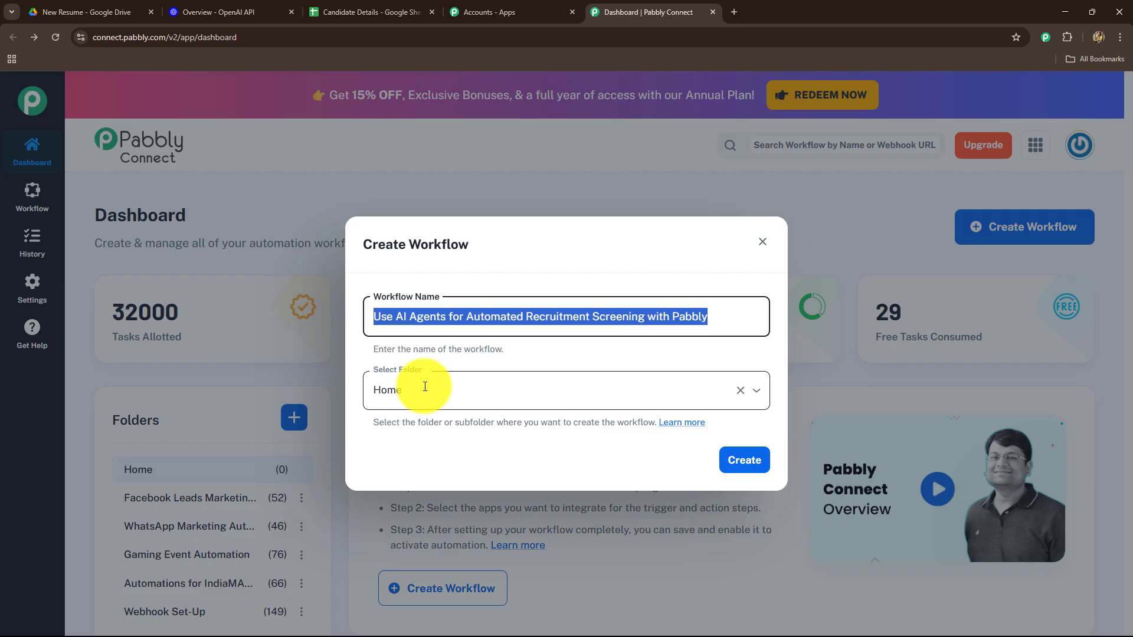
- Create the workflow in the AI Automations folder and collapse its trigger step
click(425, 387)
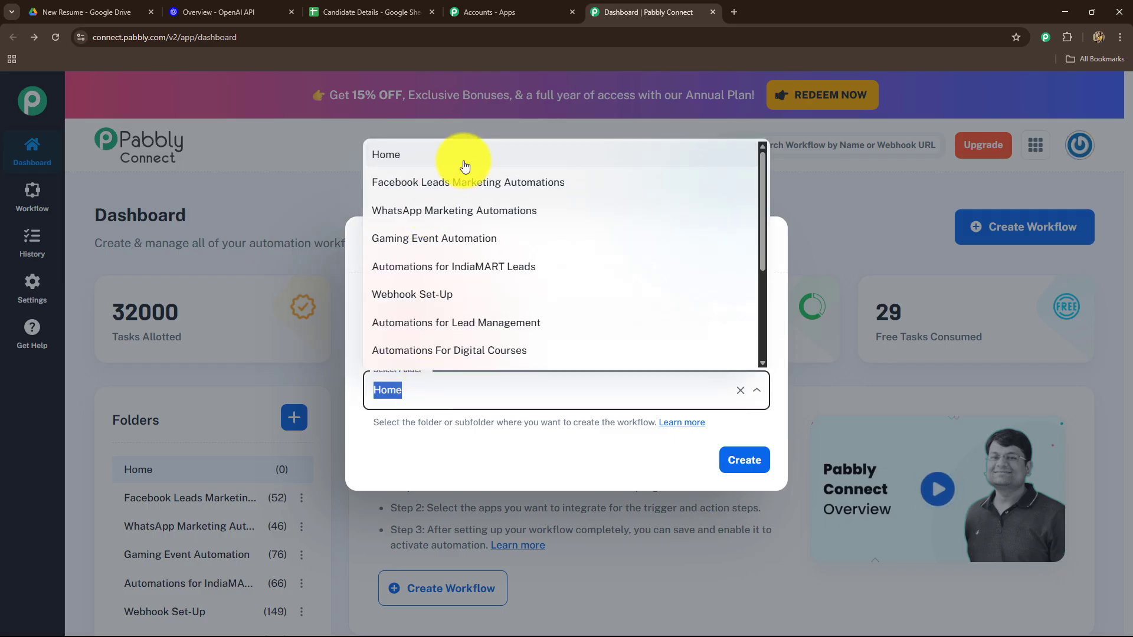
scroll(437, 245, down, 3)
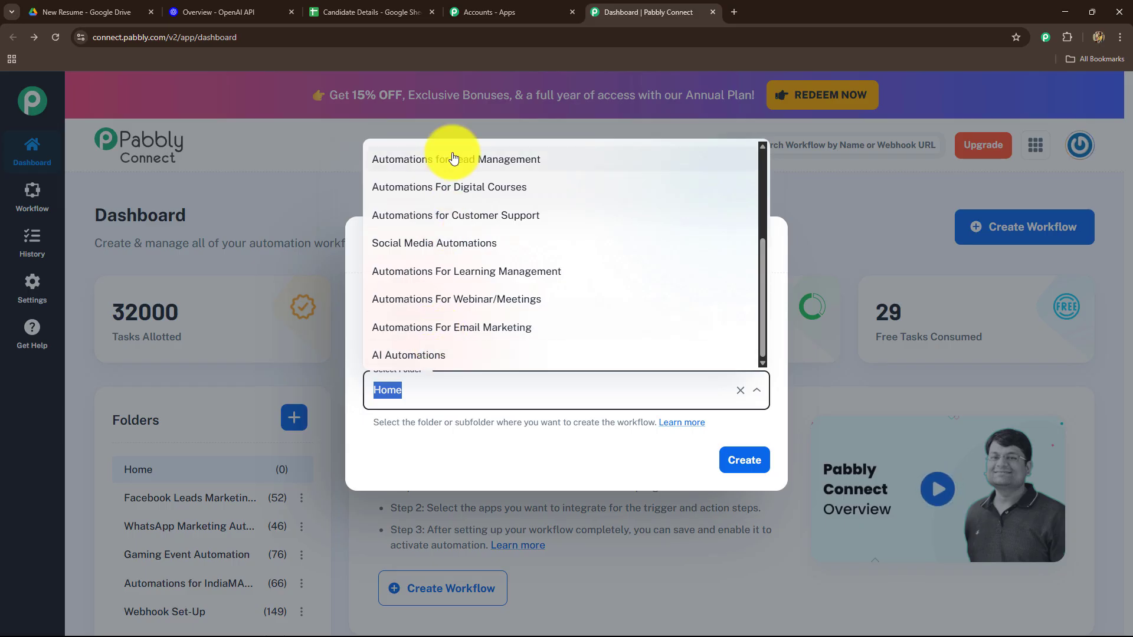
click(441, 357)
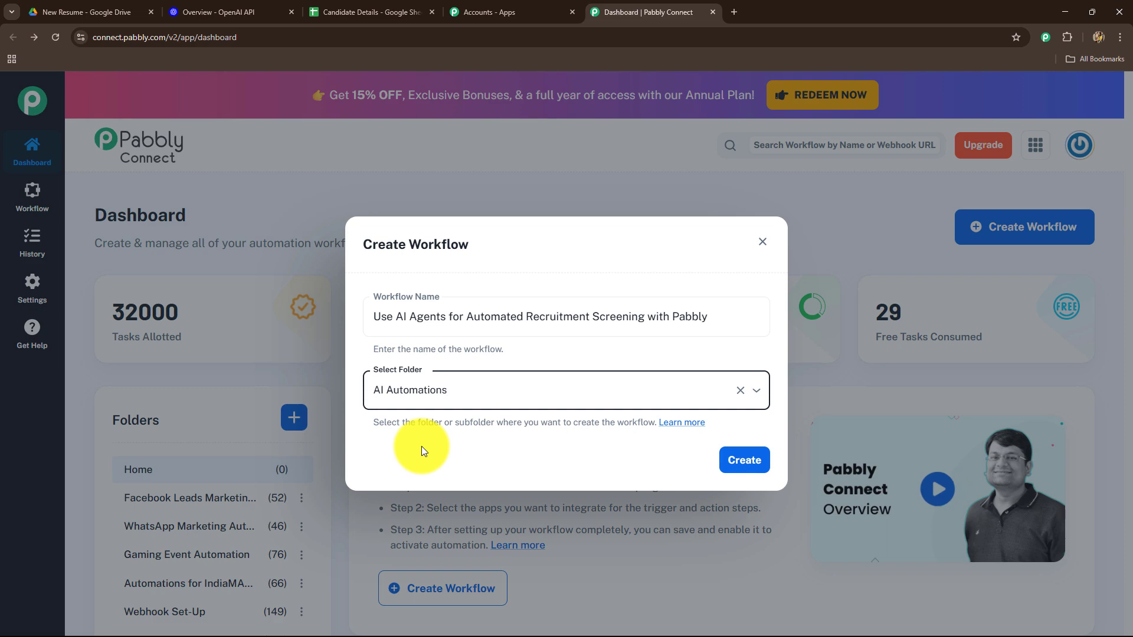
click(748, 459)
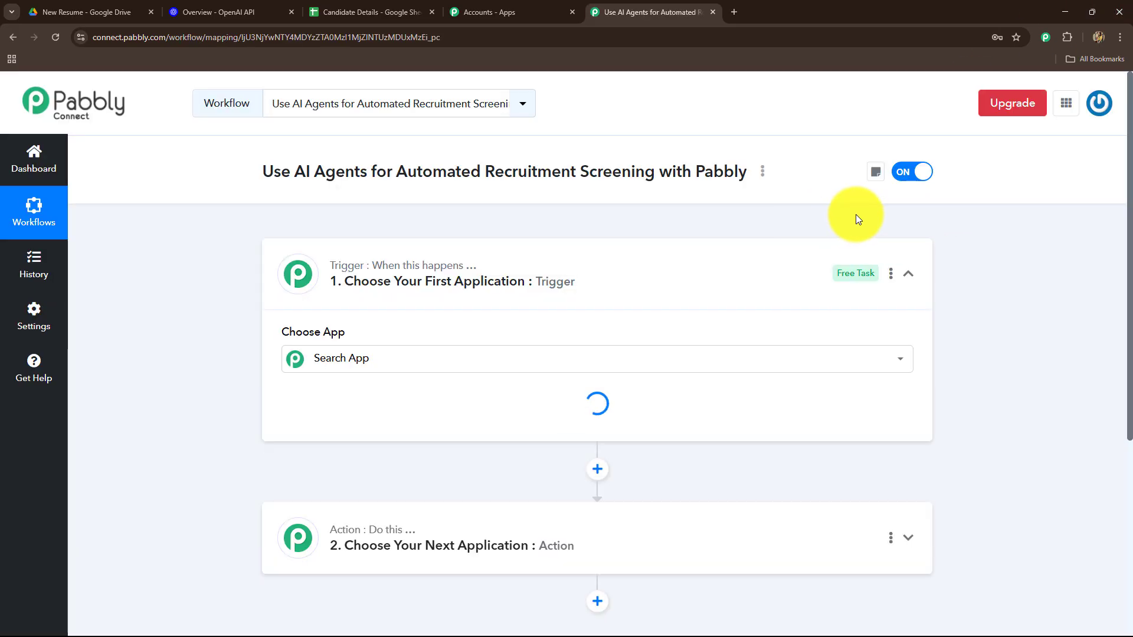
click(908, 273)
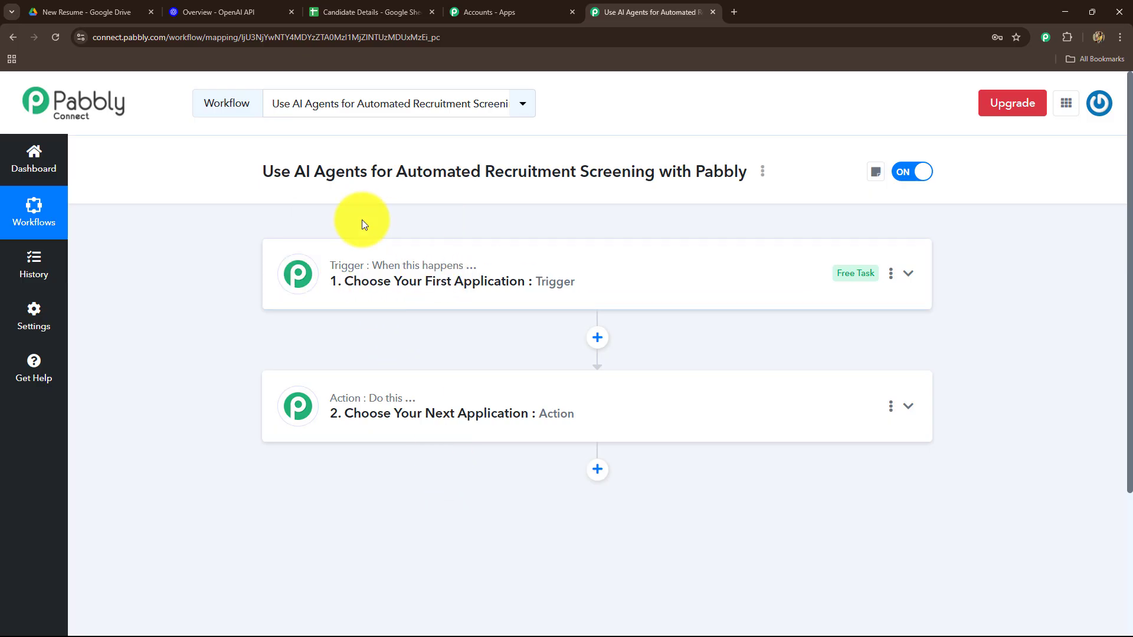
- Switch to Google Drive and view the New Resume folder that holds the candidate resumes
click(68, 3)
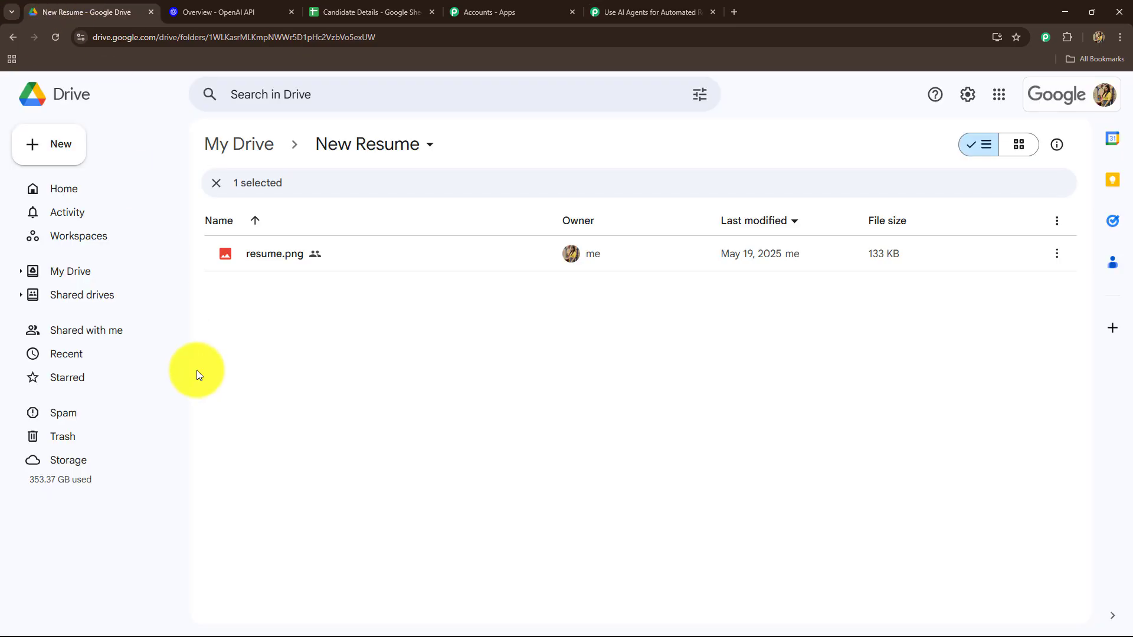
click(628, 11)
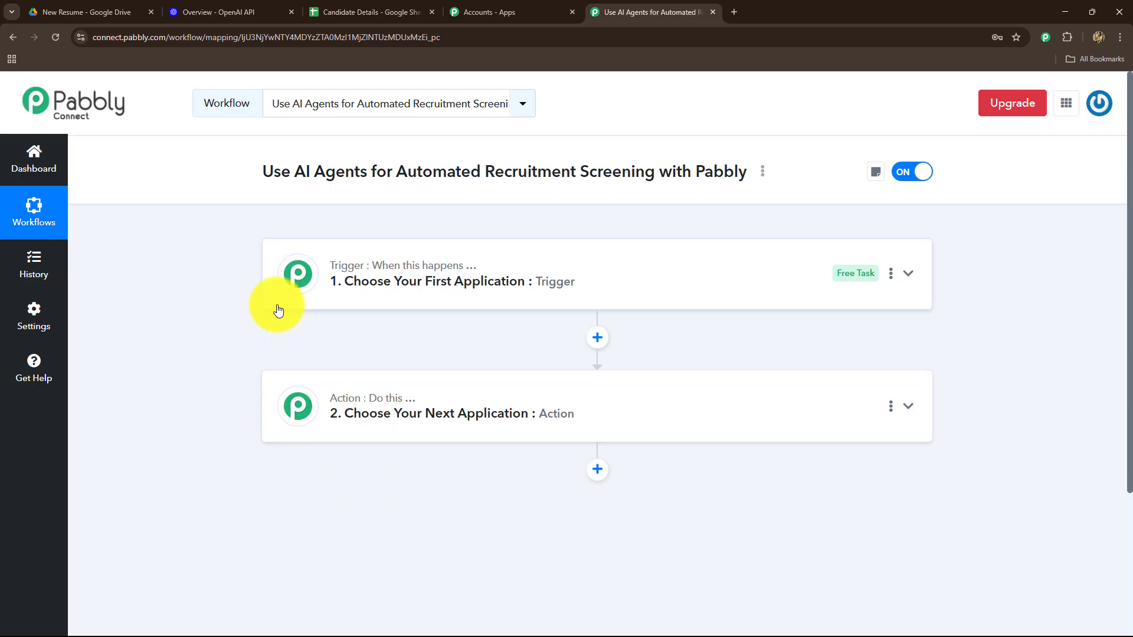
click(73, 14)
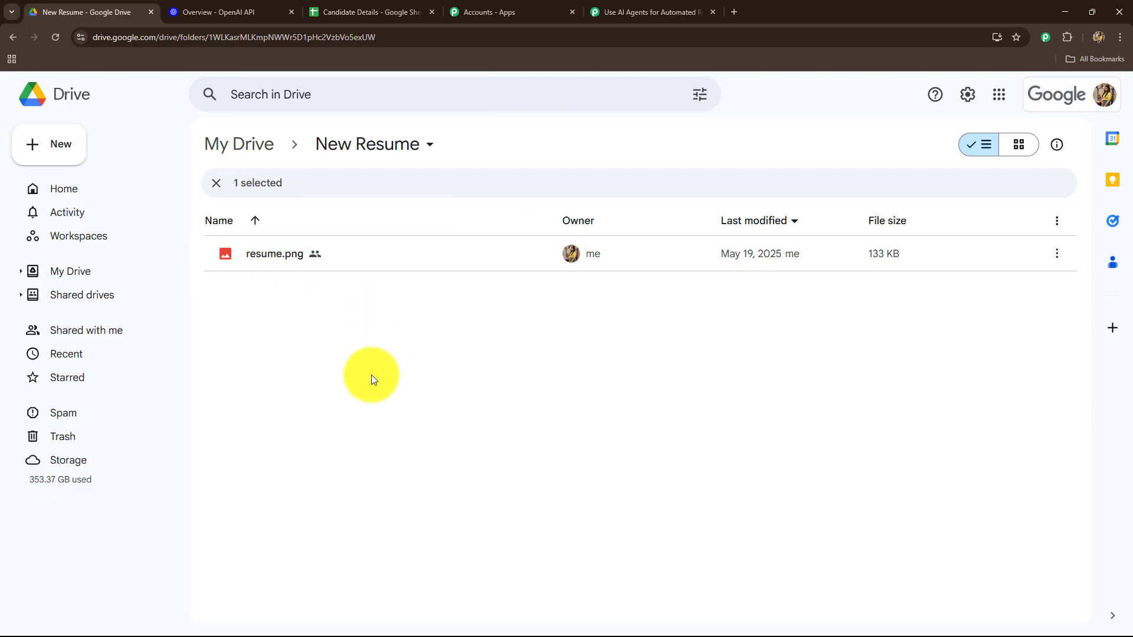
- Return to the Pabbly workflow and set its trigger to Google Drive with the New File in Specific Folder event
click(373, 13)
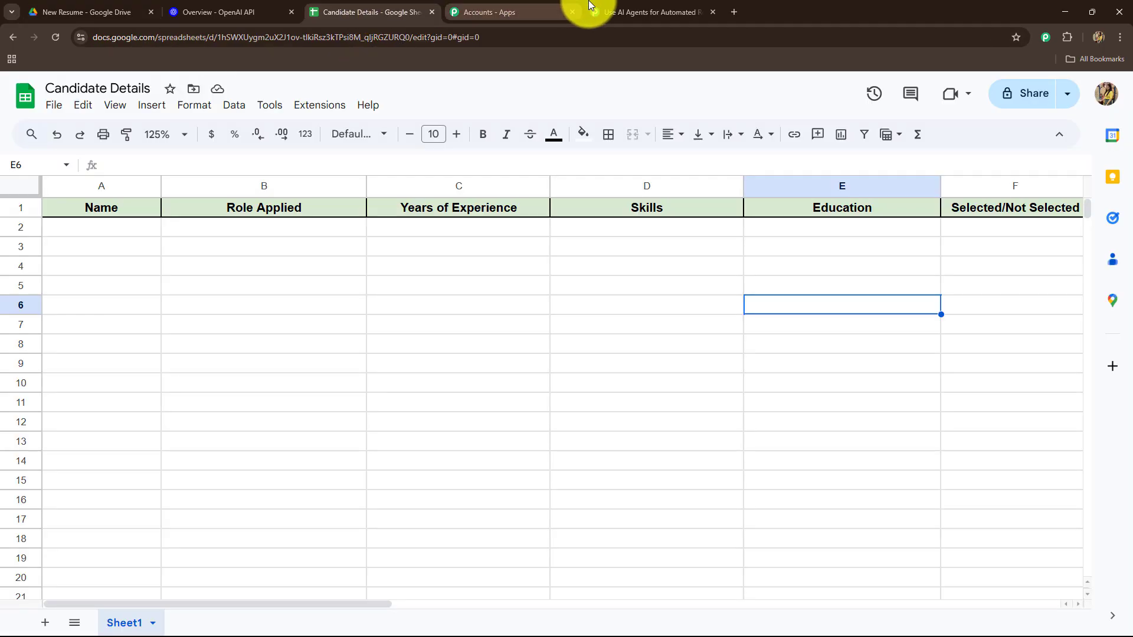
click(596, 12)
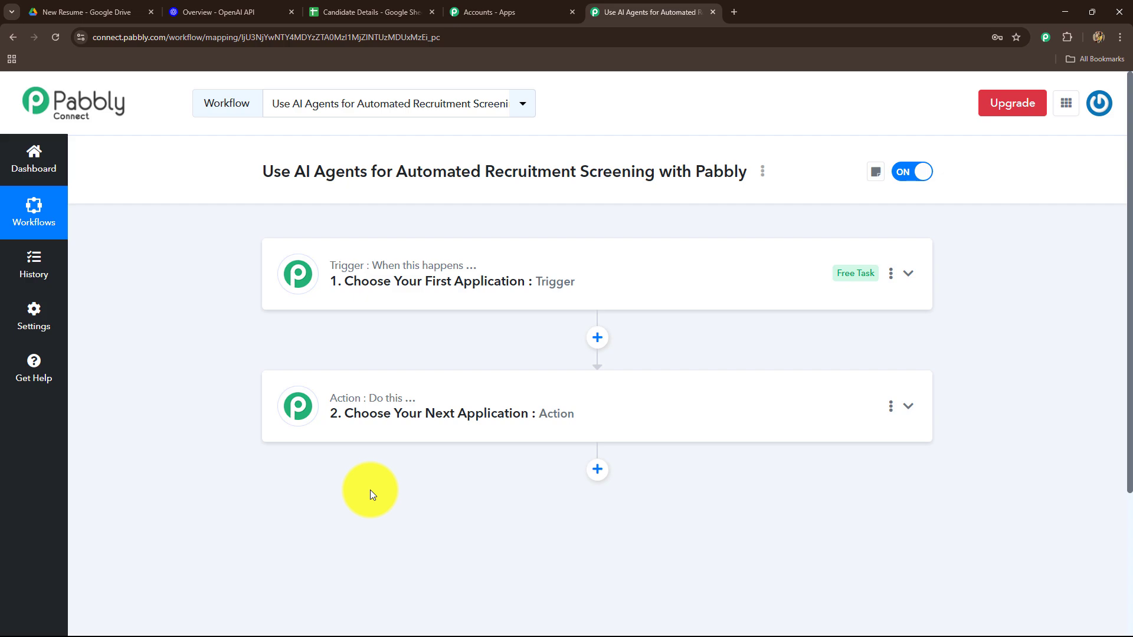
click(336, 273)
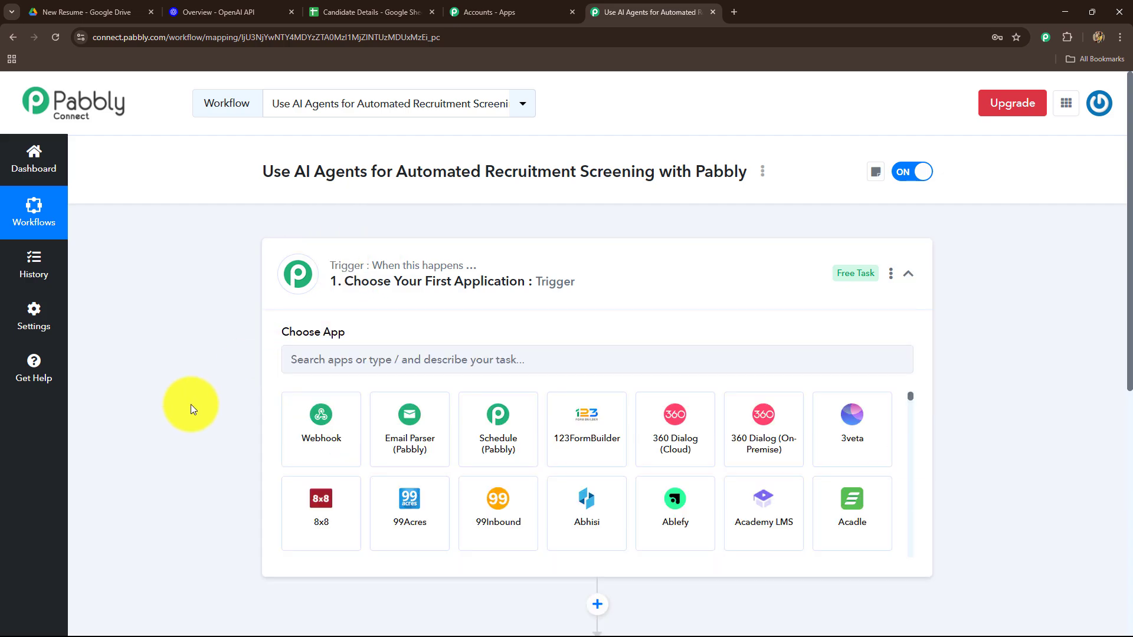
click(380, 364)
text(F)
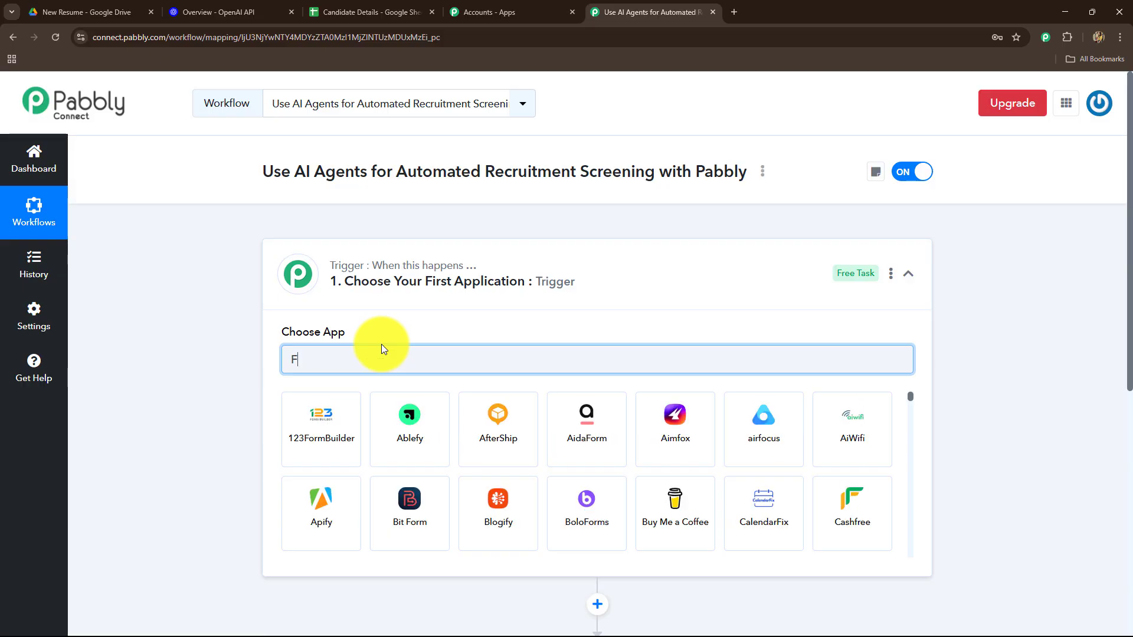
key(BackSpace)
text(Goo)
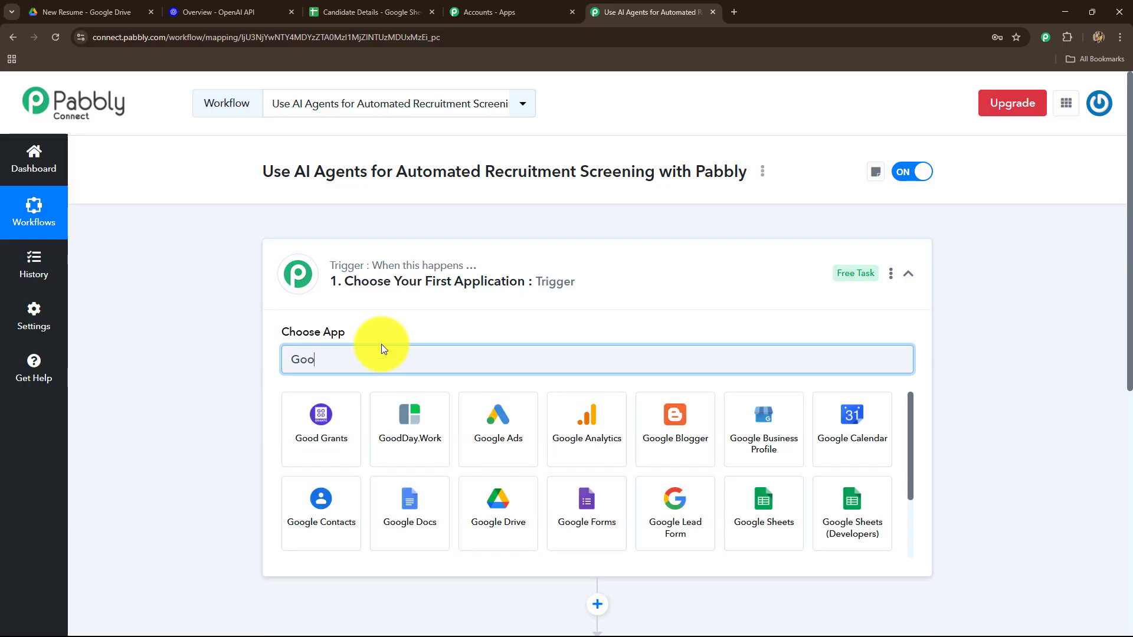
click(73, 7)
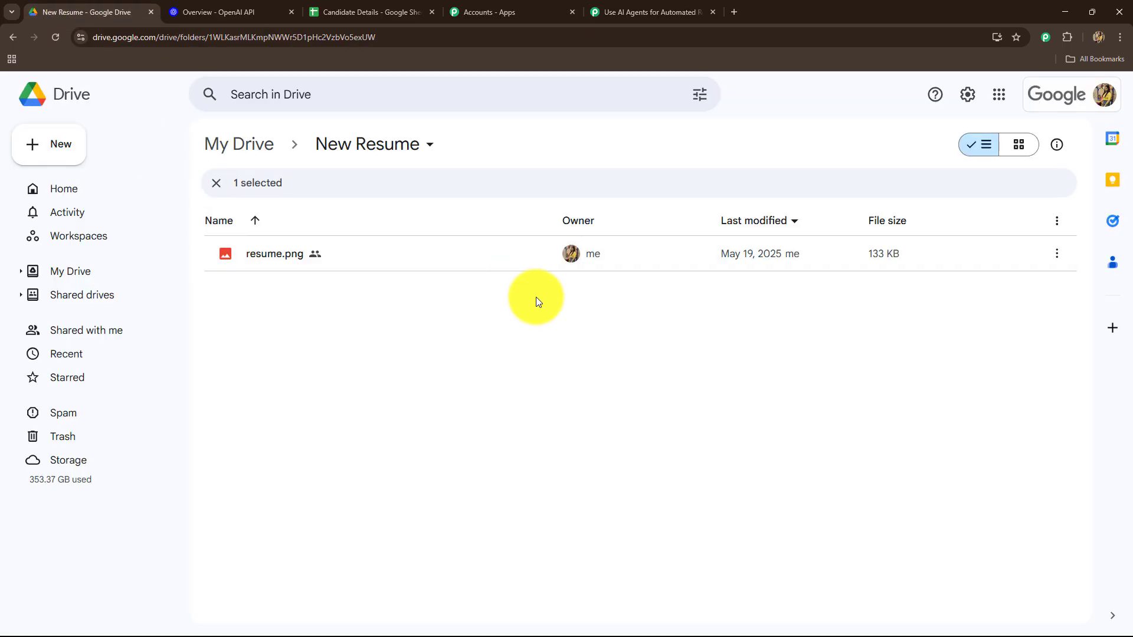
click(370, 10)
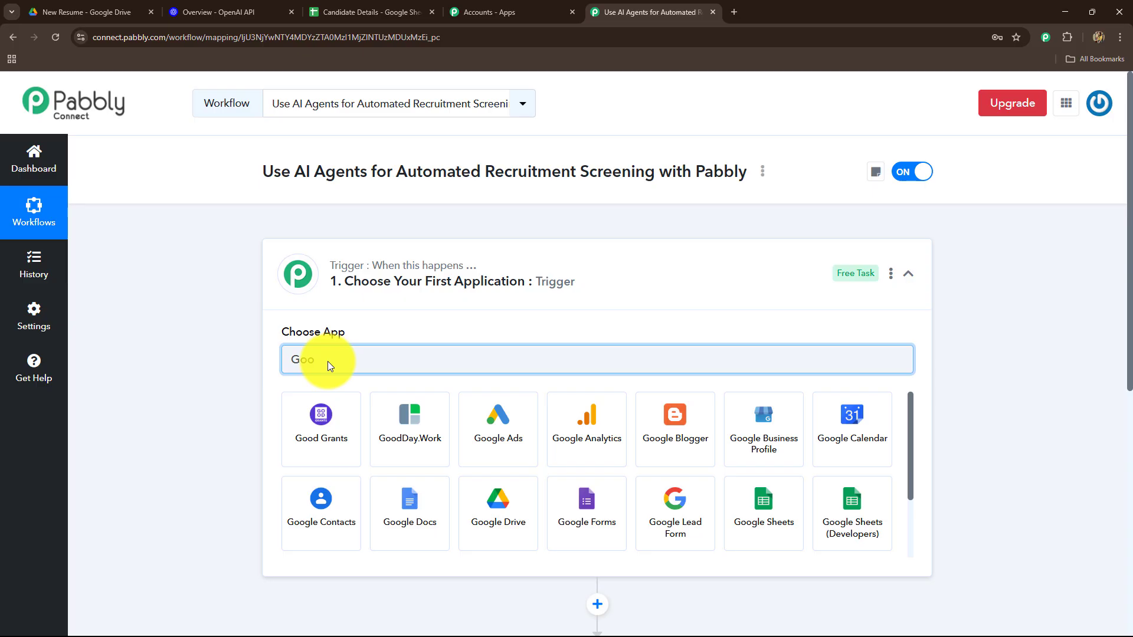
click(498, 507)
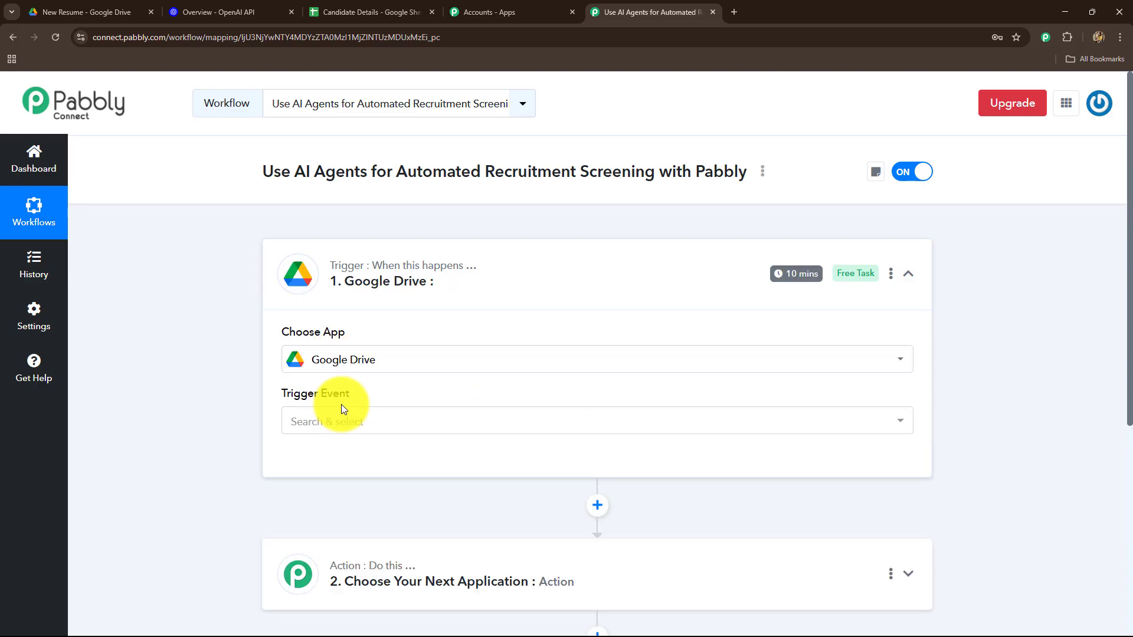
click(324, 426)
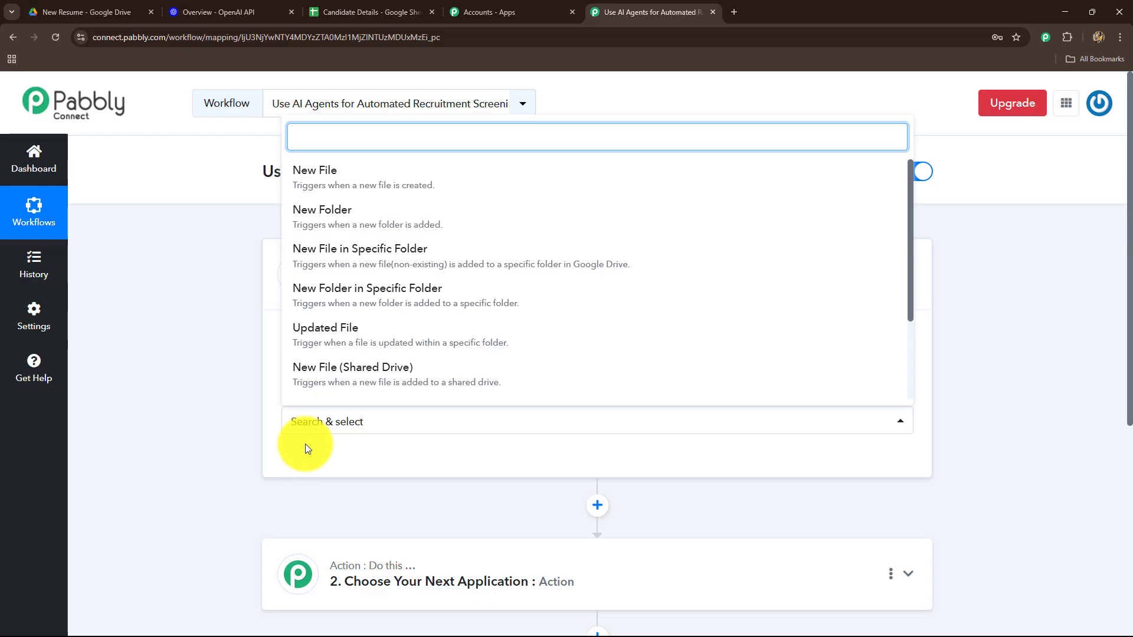
click(374, 266)
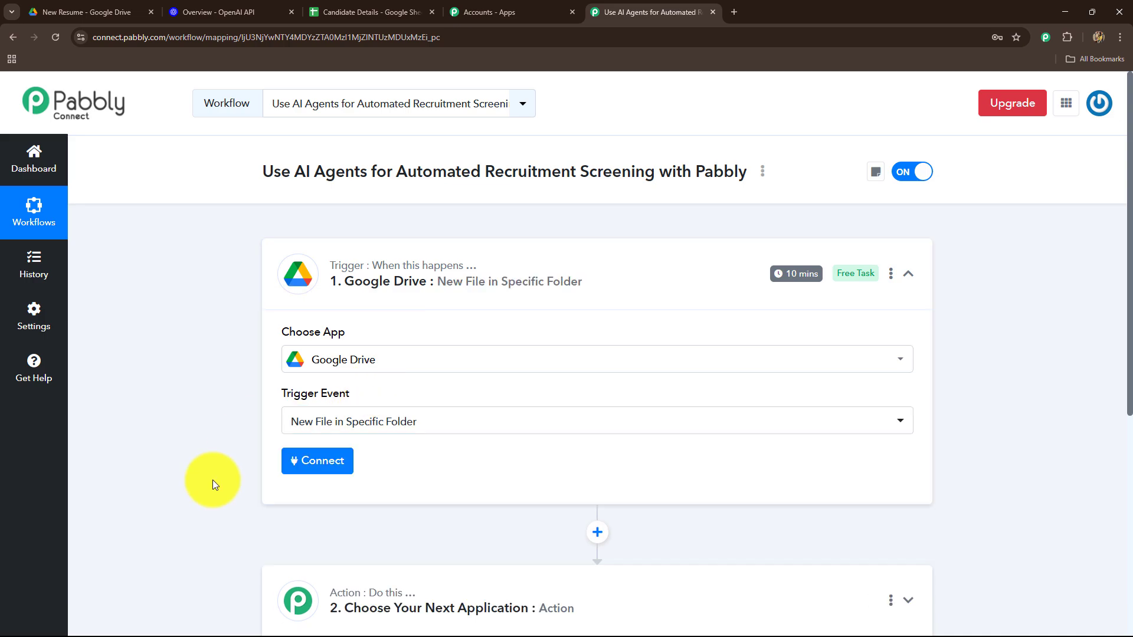
- Connect the trigger to Google Drive using the existing connection Google Drive #51 and save it
scroll(213, 479, down, 1)
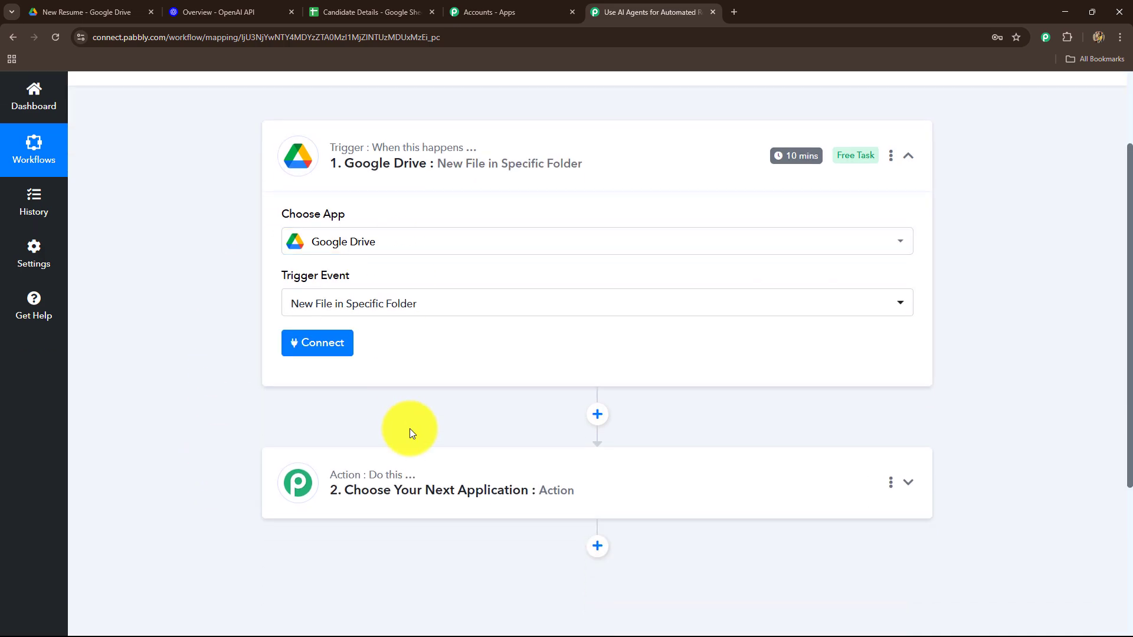
click(326, 345)
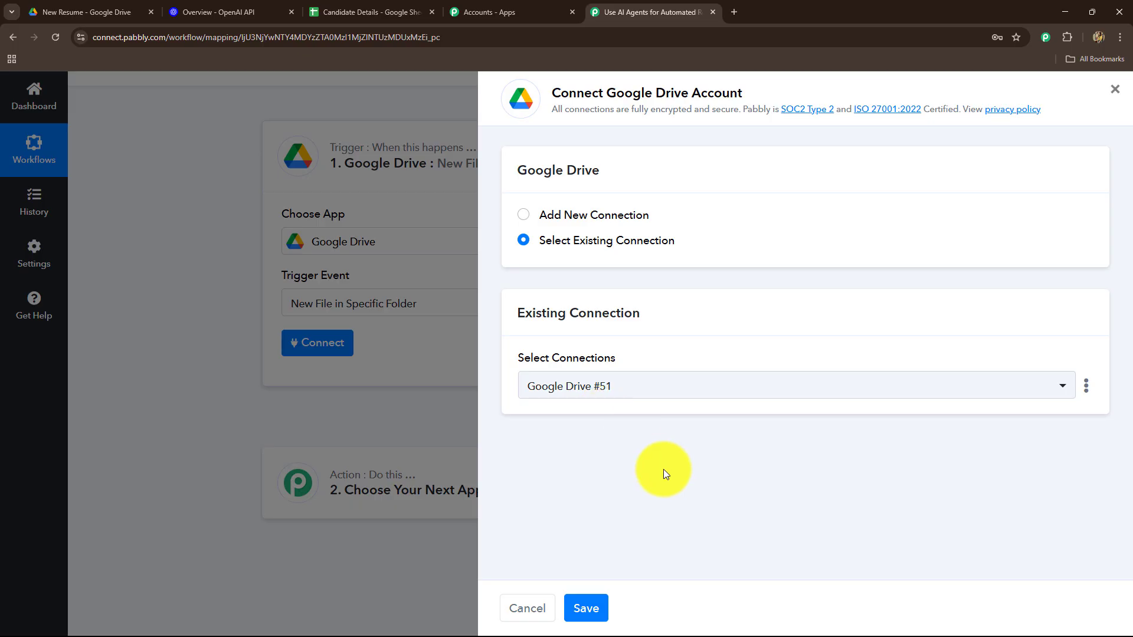
click(45, 12)
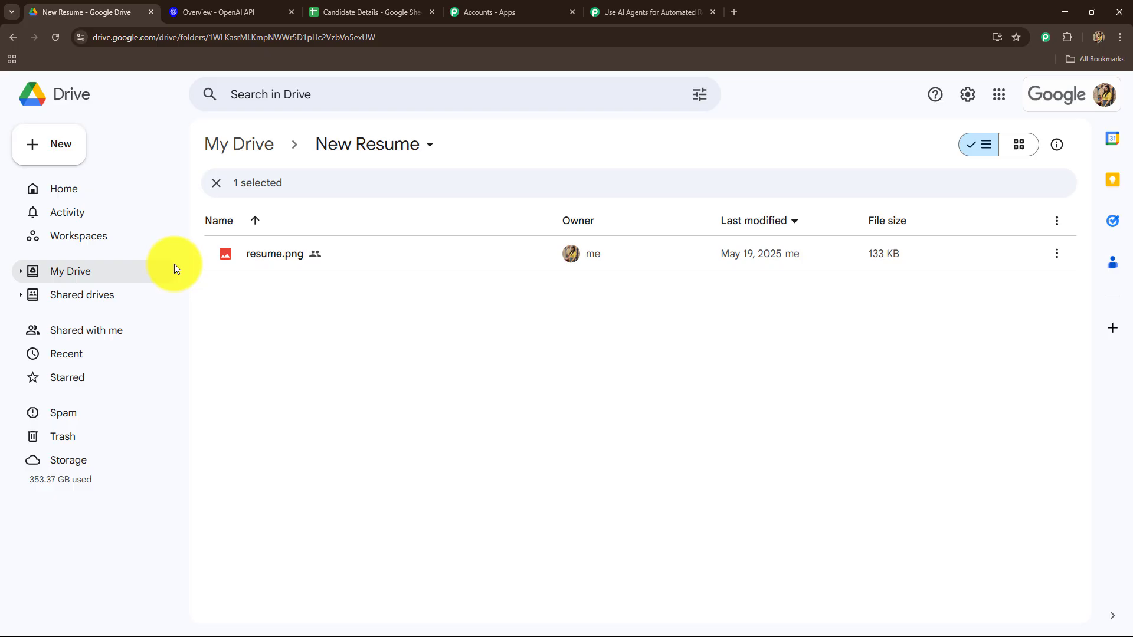
click(630, 6)
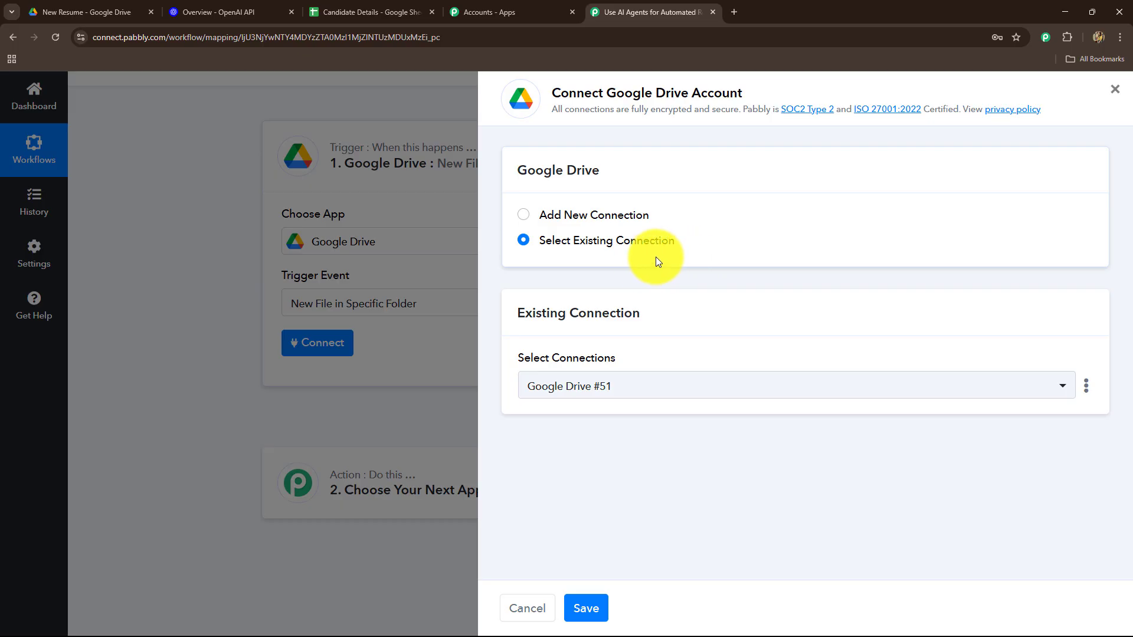
click(523, 215)
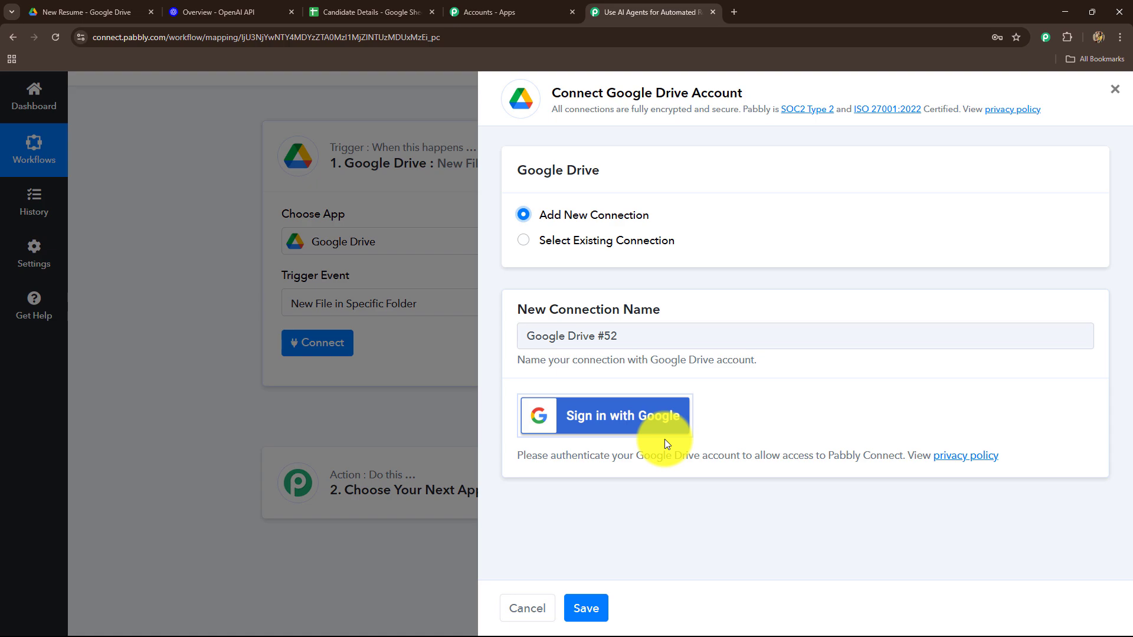
click(523, 239)
click(607, 597)
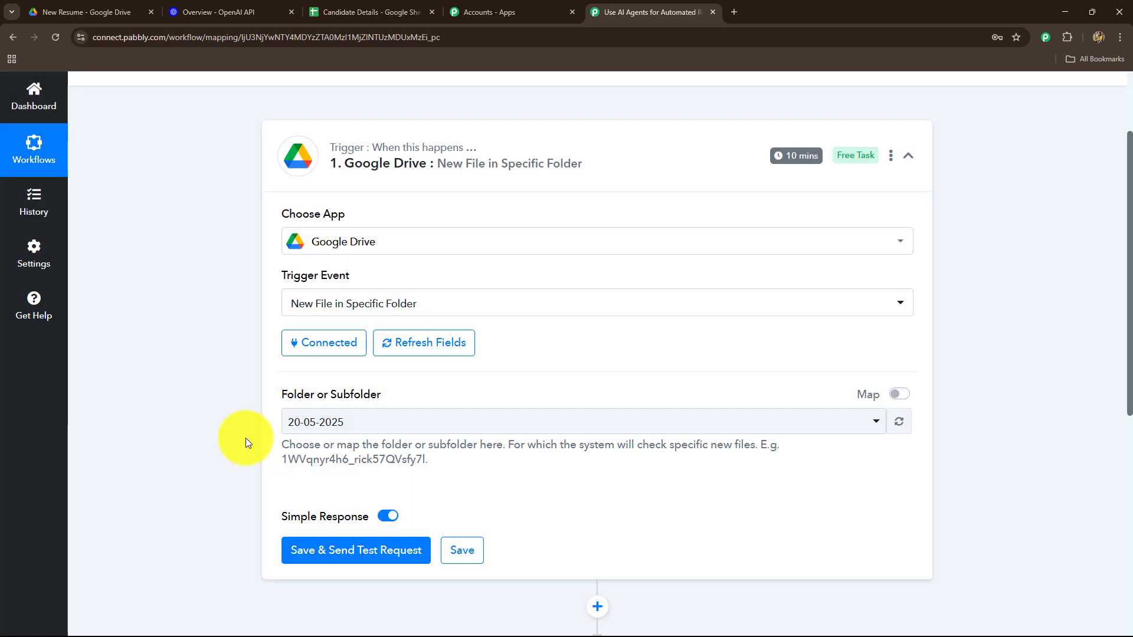
- Set the trigger's folder or subfolder to New Resume
scroll(246, 437, down, 3)
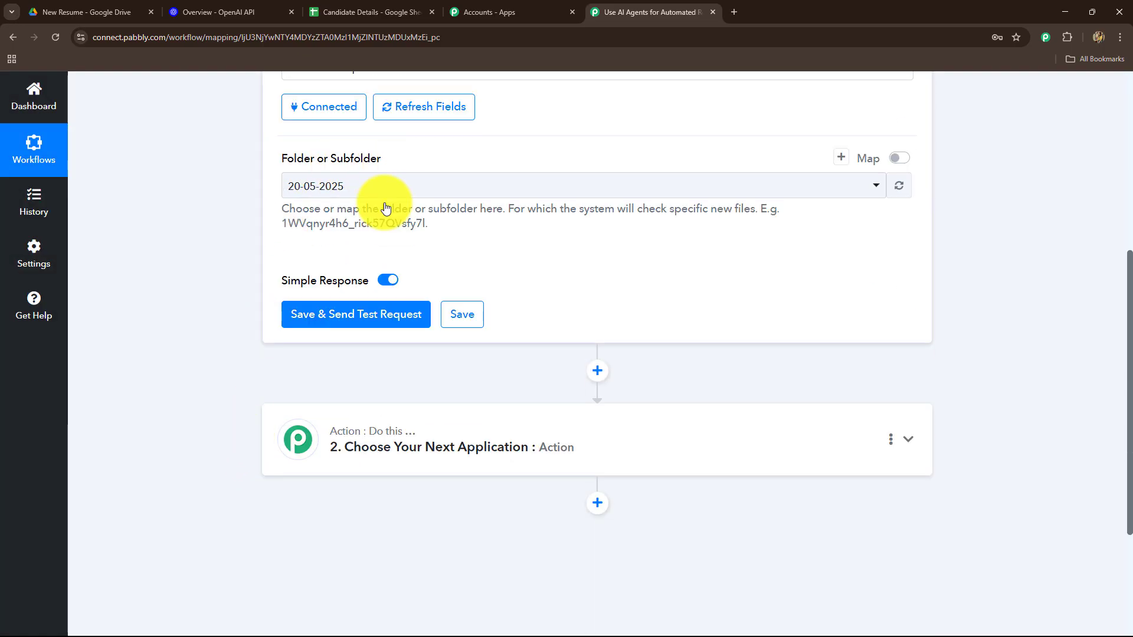
click(106, 12)
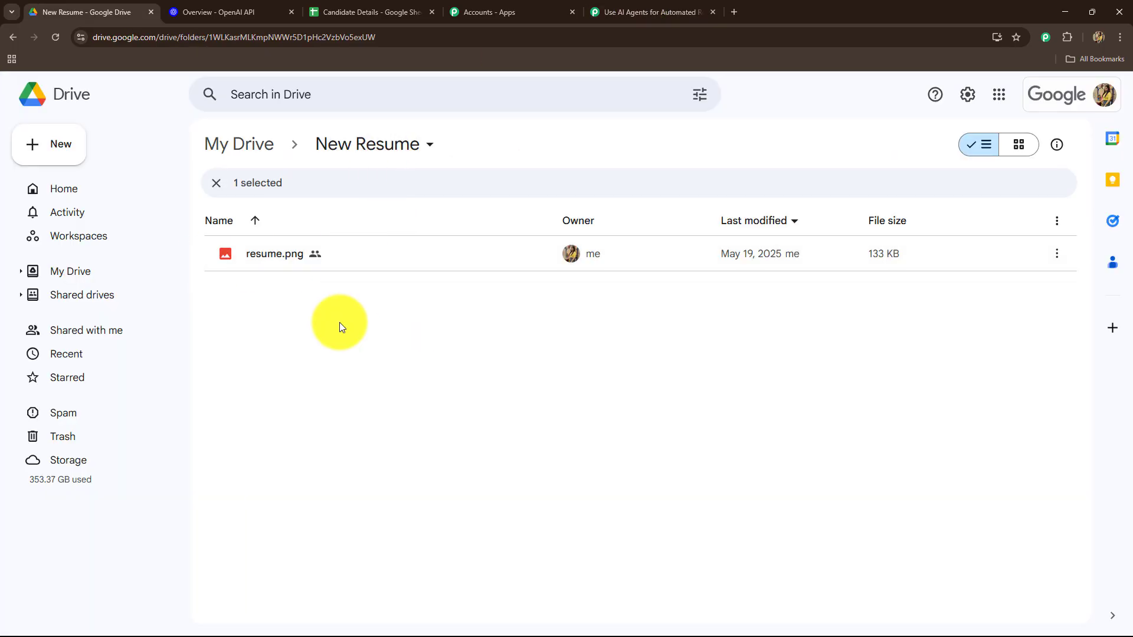
click(607, 13)
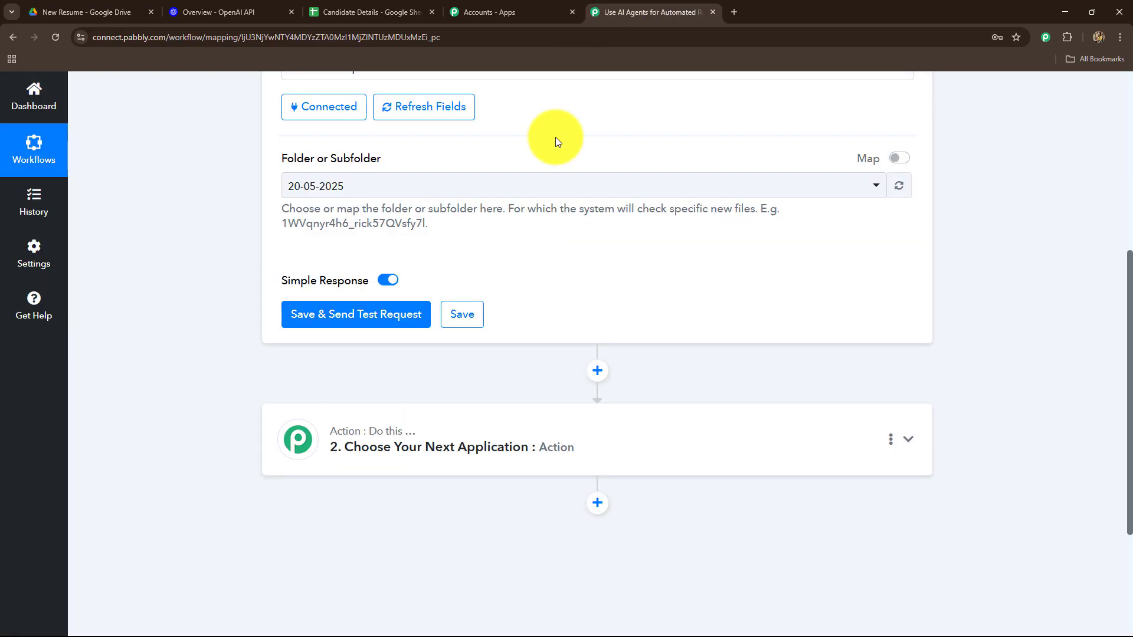
click(359, 189)
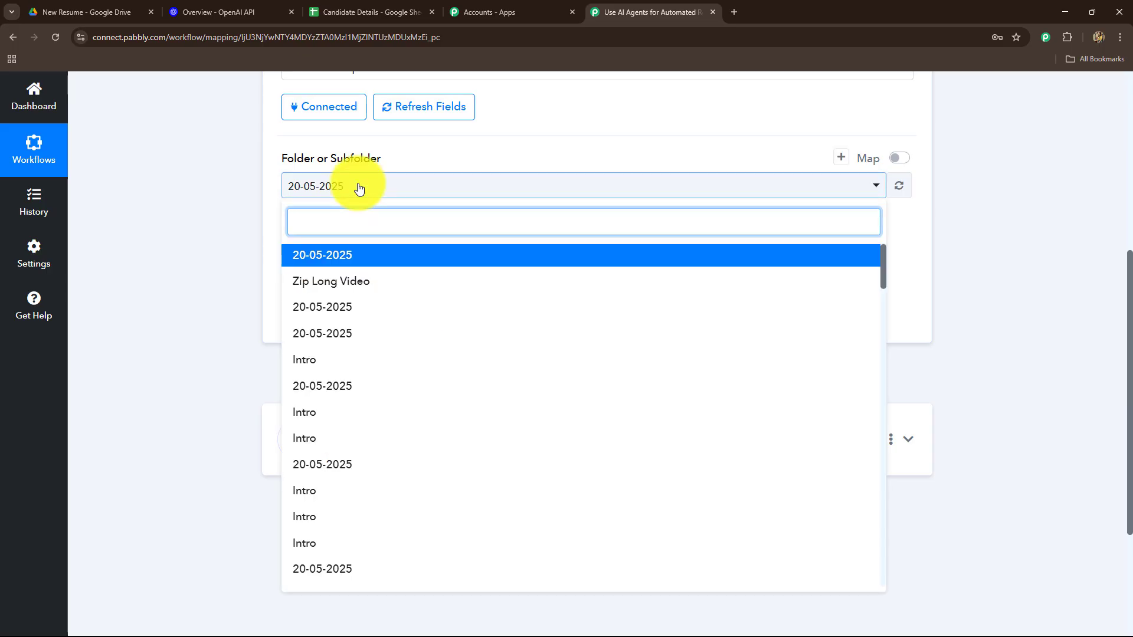
text(new)
click(354, 252)
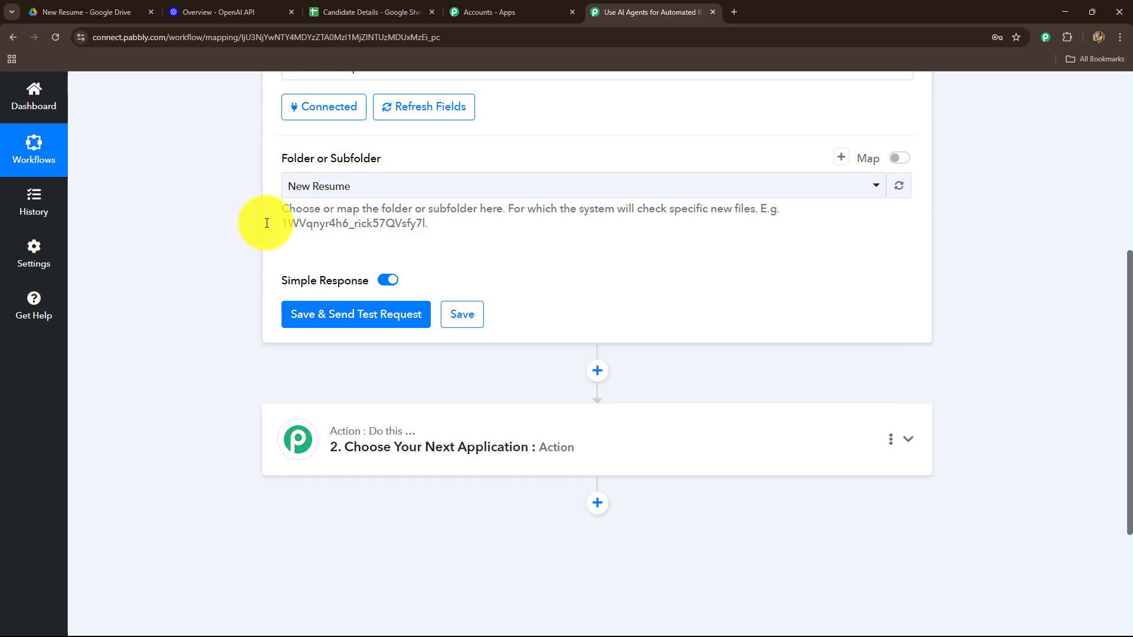
scroll(304, 359, up, 4)
scroll(296, 356, down, 2)
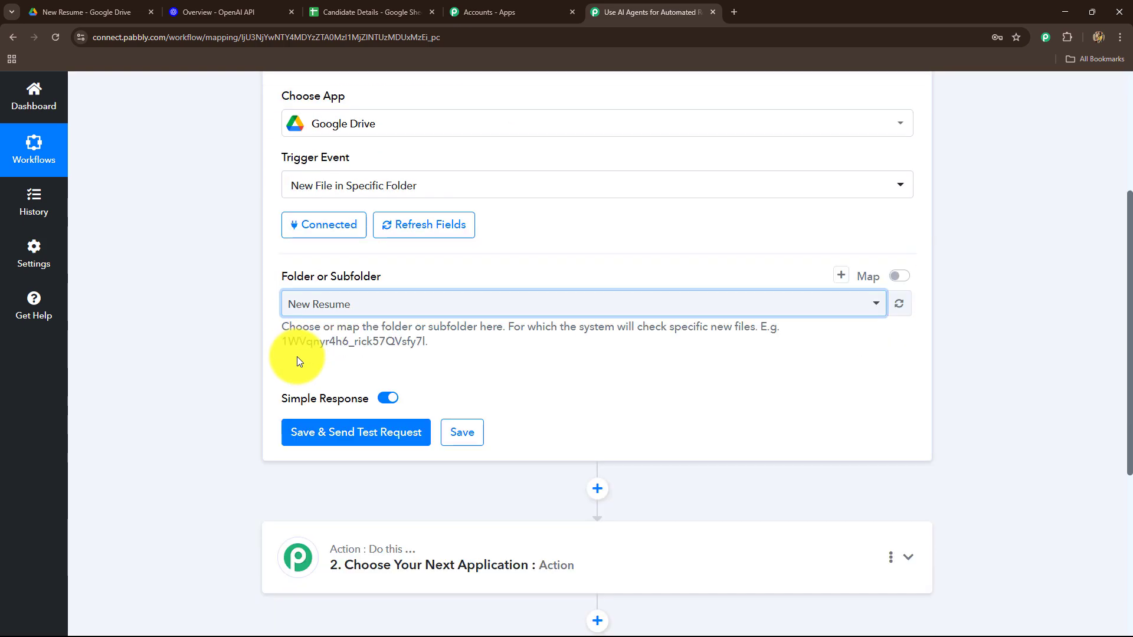
- Check the trigger's polling interval and the file in the Drive folder, and save the trigger with a test request
scroll(373, 439, up, 4)
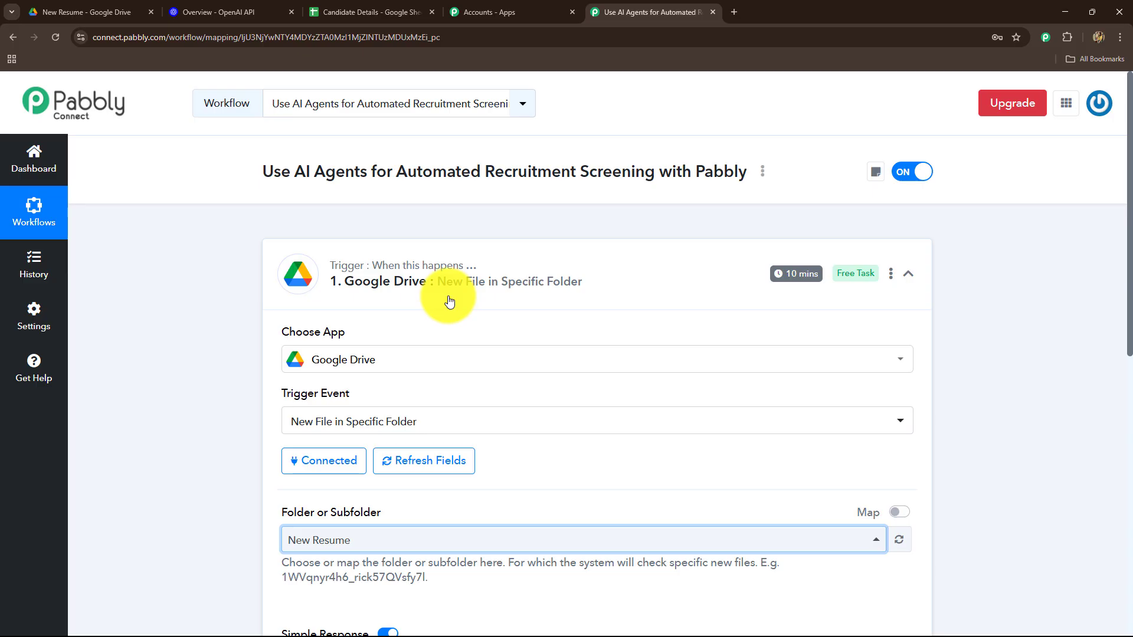
mouse_move(806, 282)
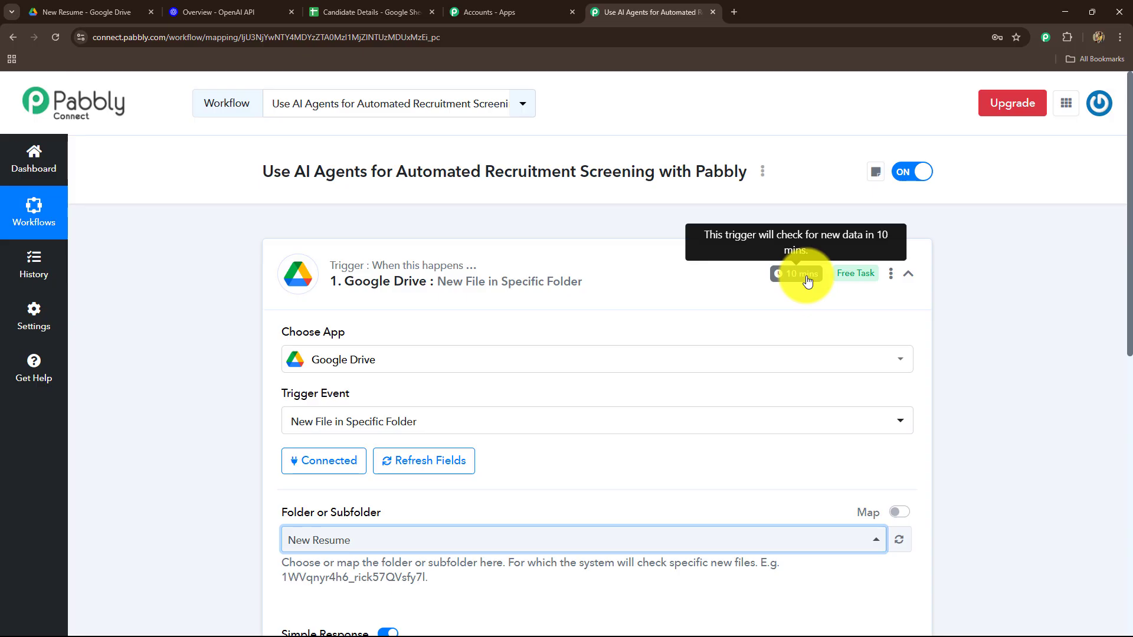
click(116, 9)
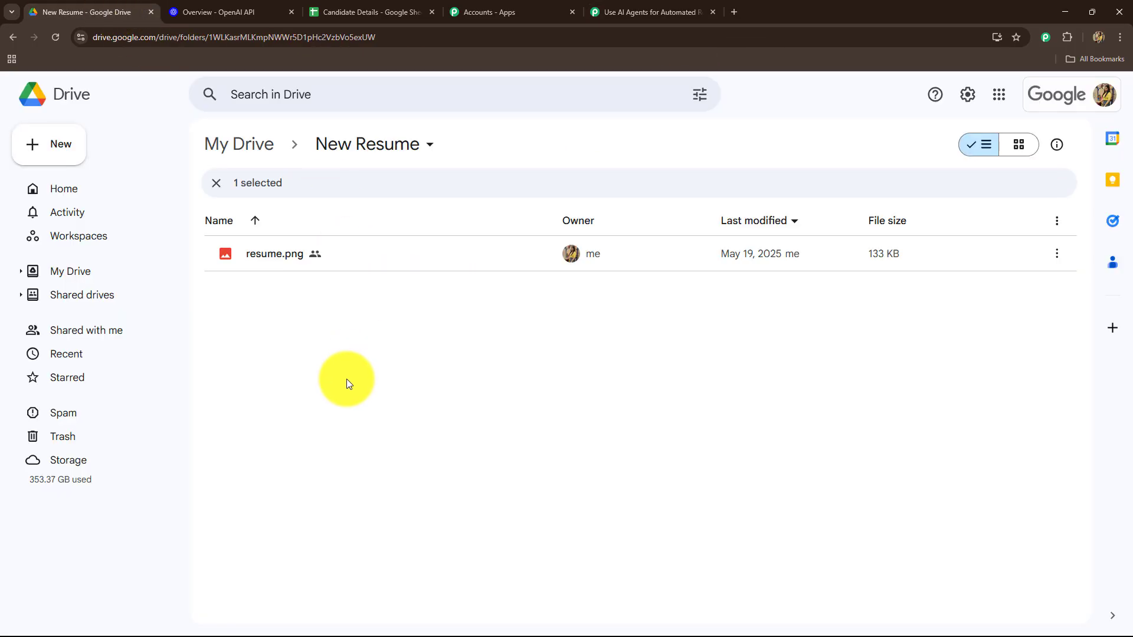
key(ctrl+shift+Tab)
scroll(238, 353, down, 4)
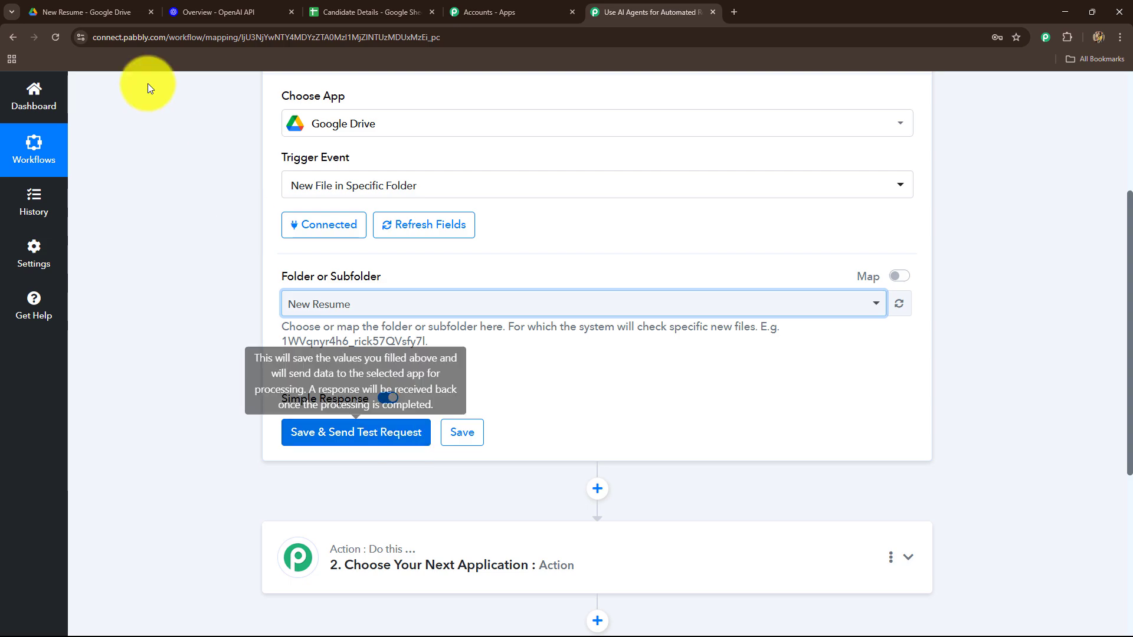
click(80, 11)
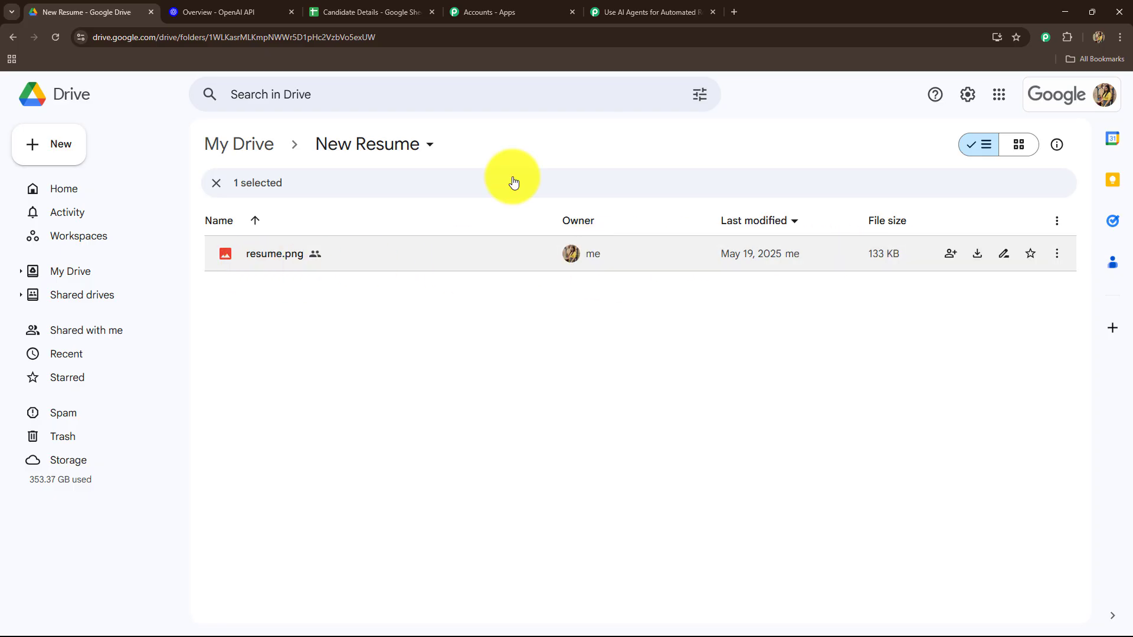
key(ctrl+5)
click(313, 440)
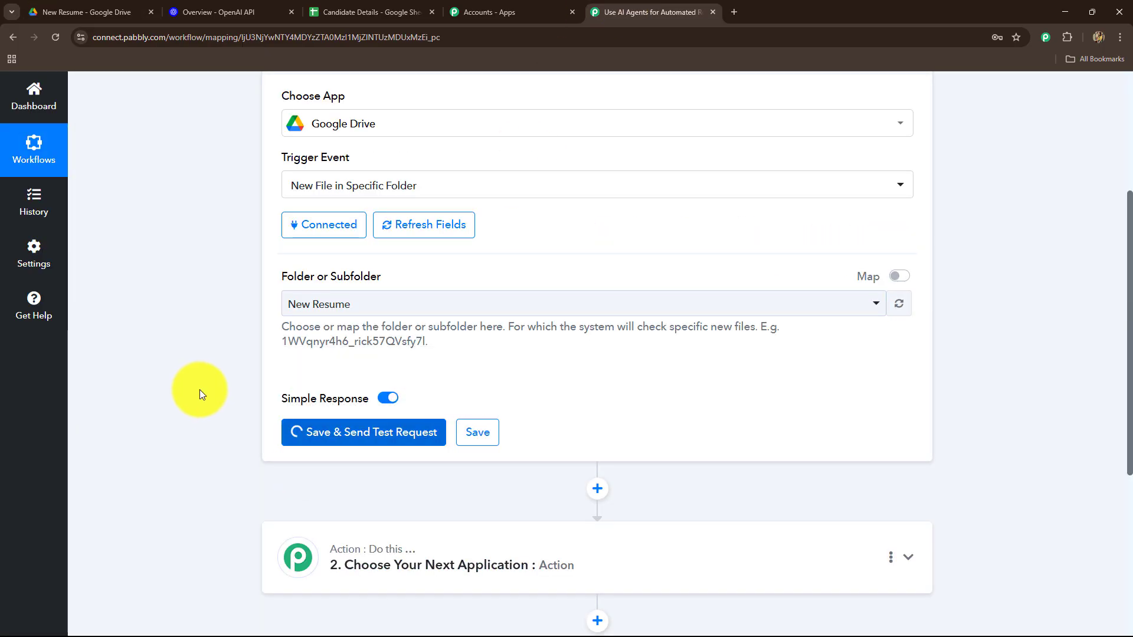
- Examine the response data received from Google Drive for the resume file, including its WebContentLink value
scroll(197, 387, down, 4)
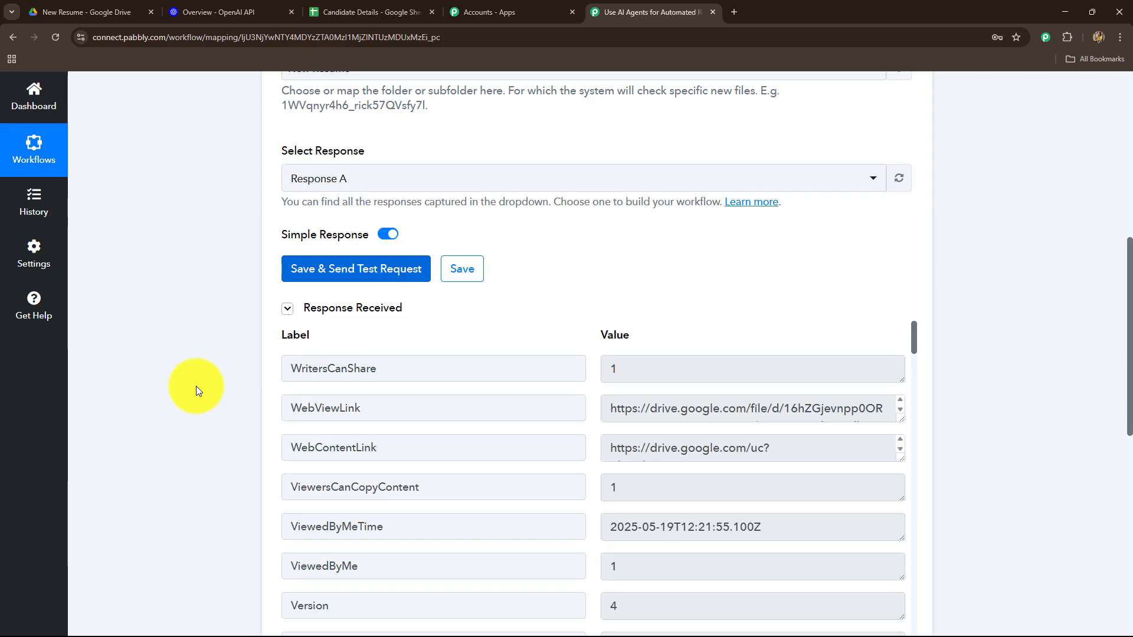
scroll(702, 337, down, 4)
scroll(702, 337, down, 10)
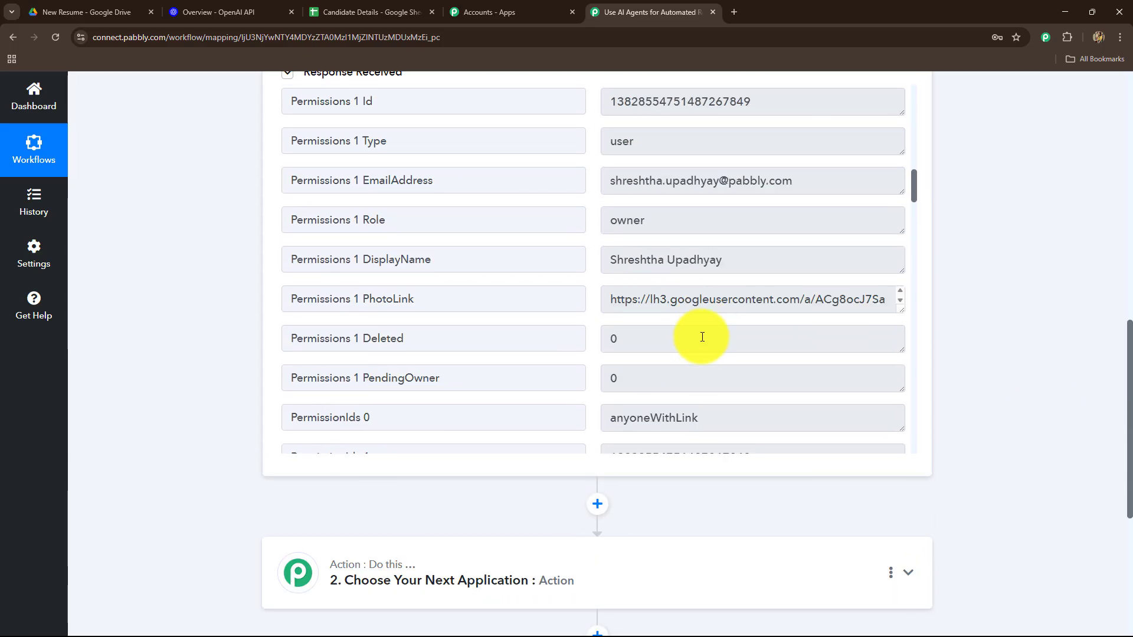
scroll(1056, 332, down, 5)
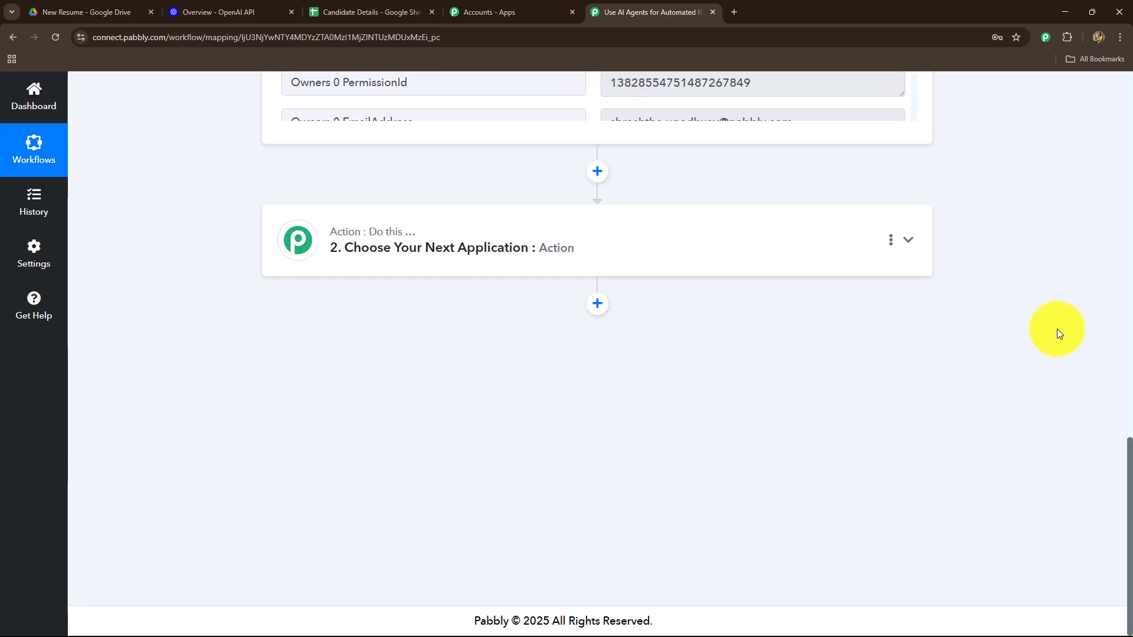
scroll(947, 439, up, 5)
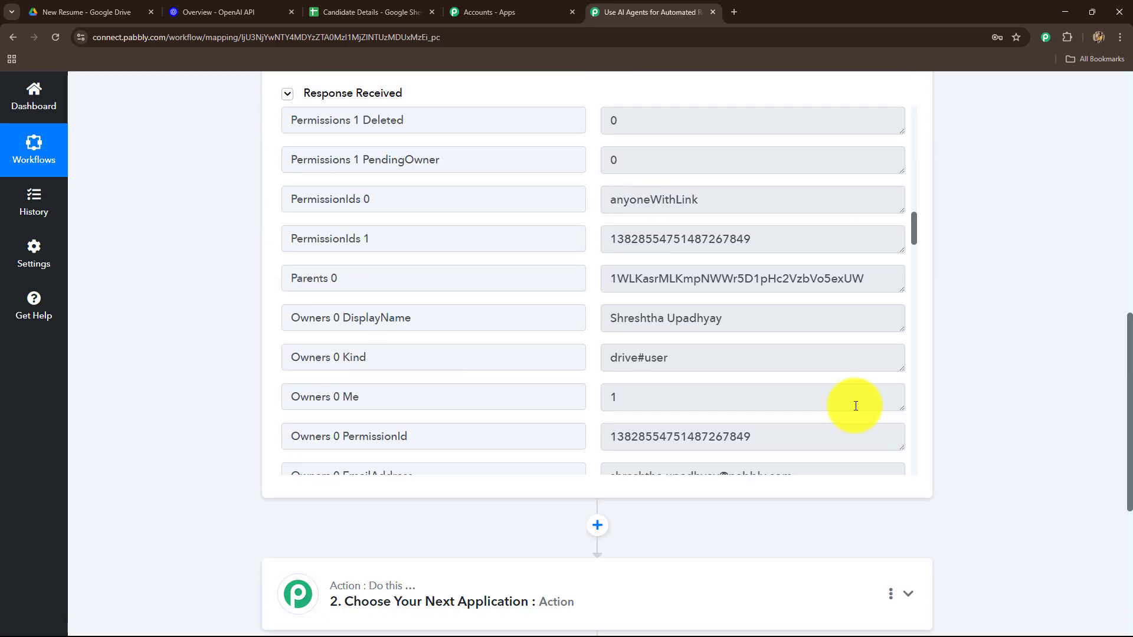
scroll(853, 390, up, 10)
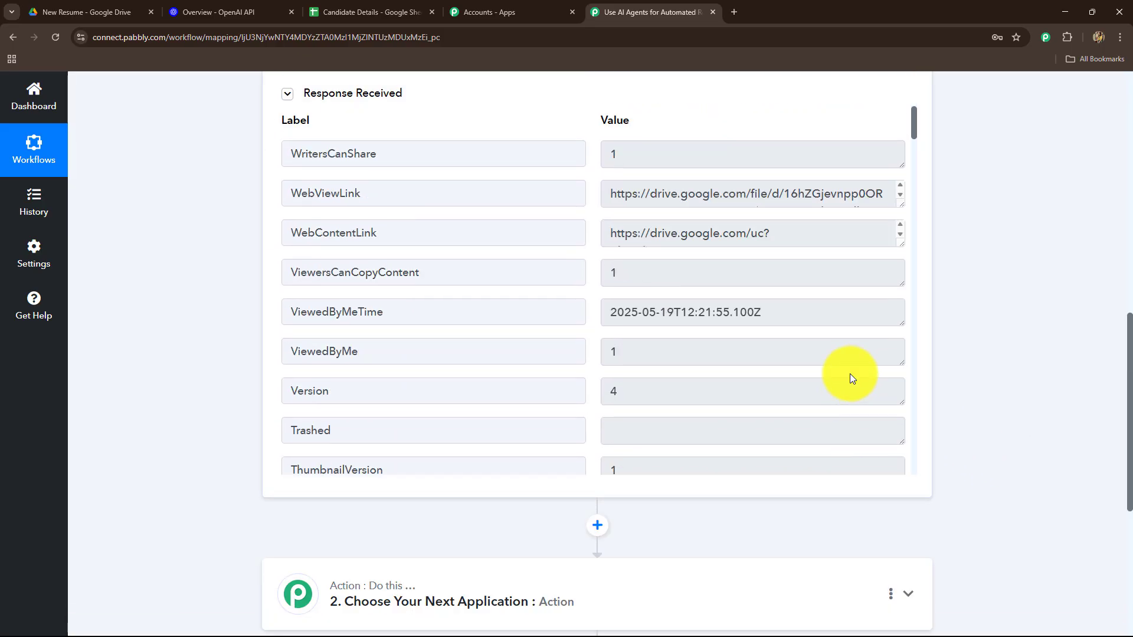
triple_click(620, 241)
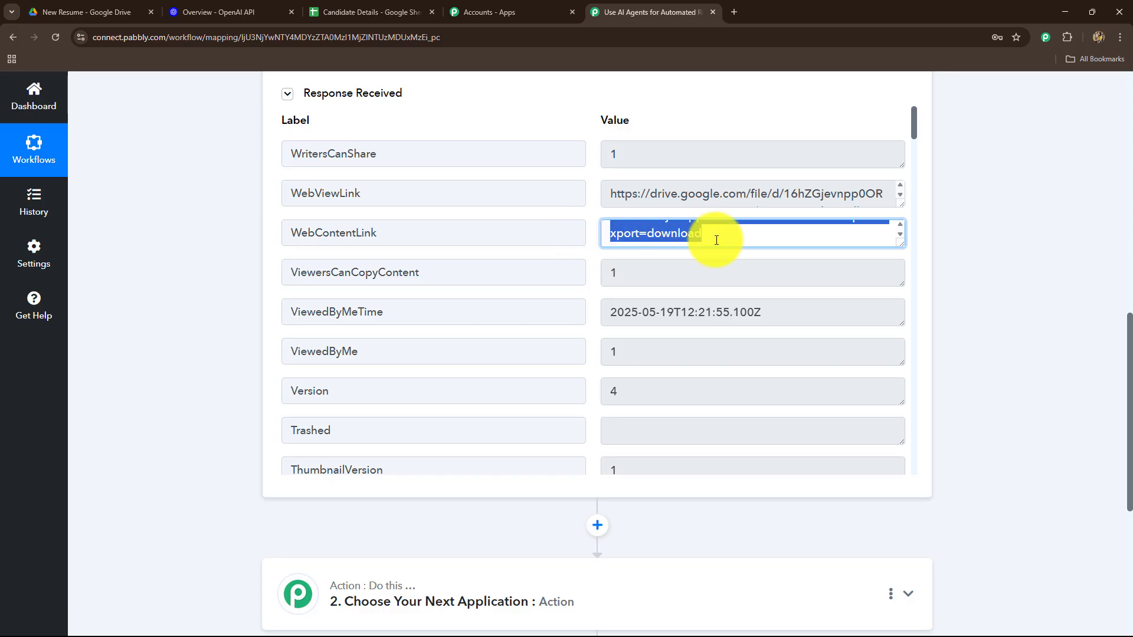
scroll(1047, 374, down, 4)
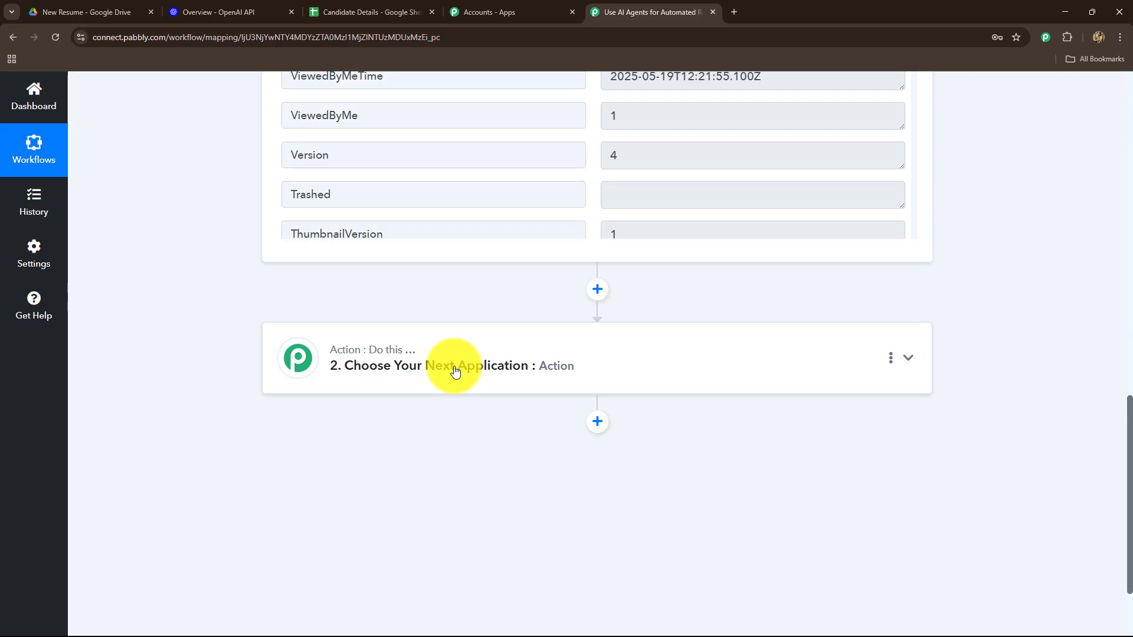
- View resume.png in the Google Drive New Resume folder and return to the Pabbly Connect workflow
key(ctrl+1)
double_click(268, 260)
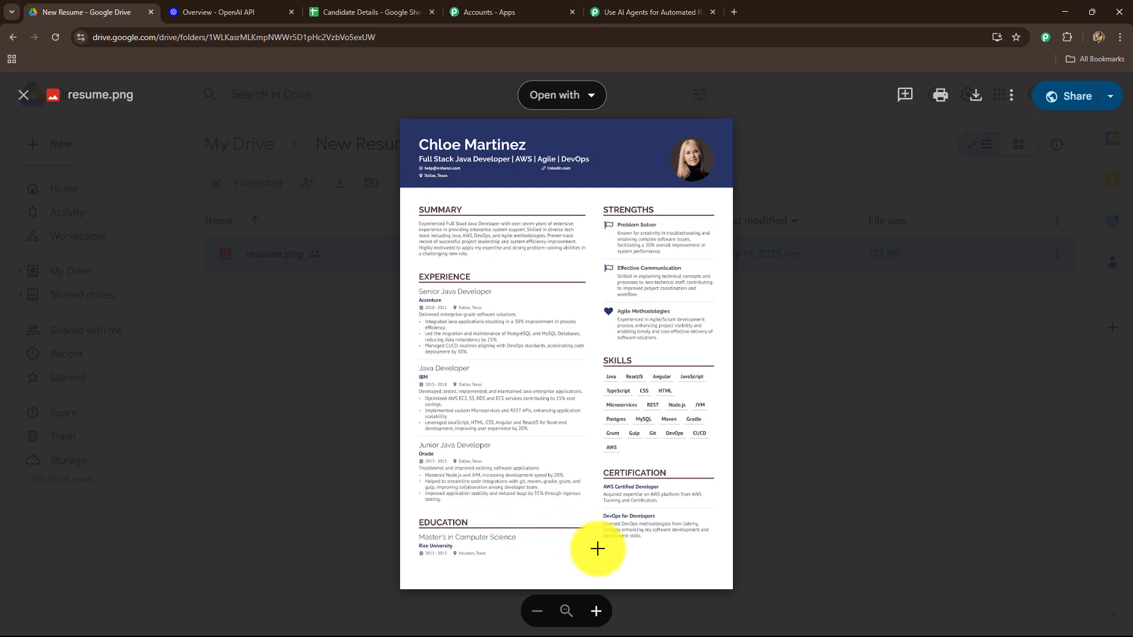
click(639, 13)
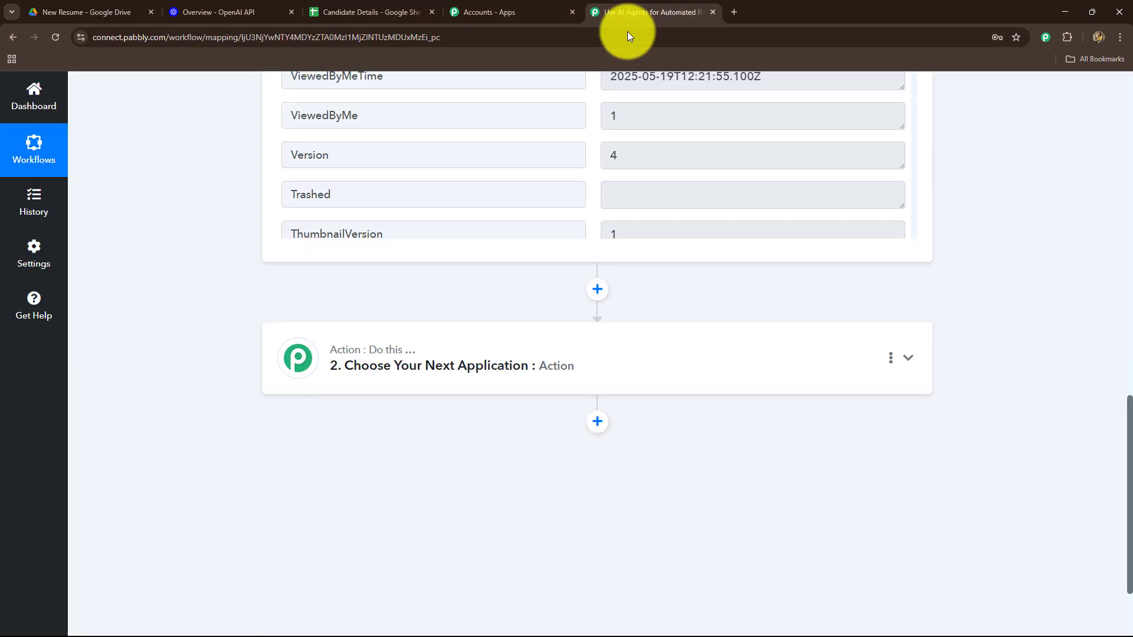
- Set the workflow's second step to the OpenAI (ChatGPT, DALL-E, Whisper) app with the action event Extract Content from PDF/Image
click(394, 376)
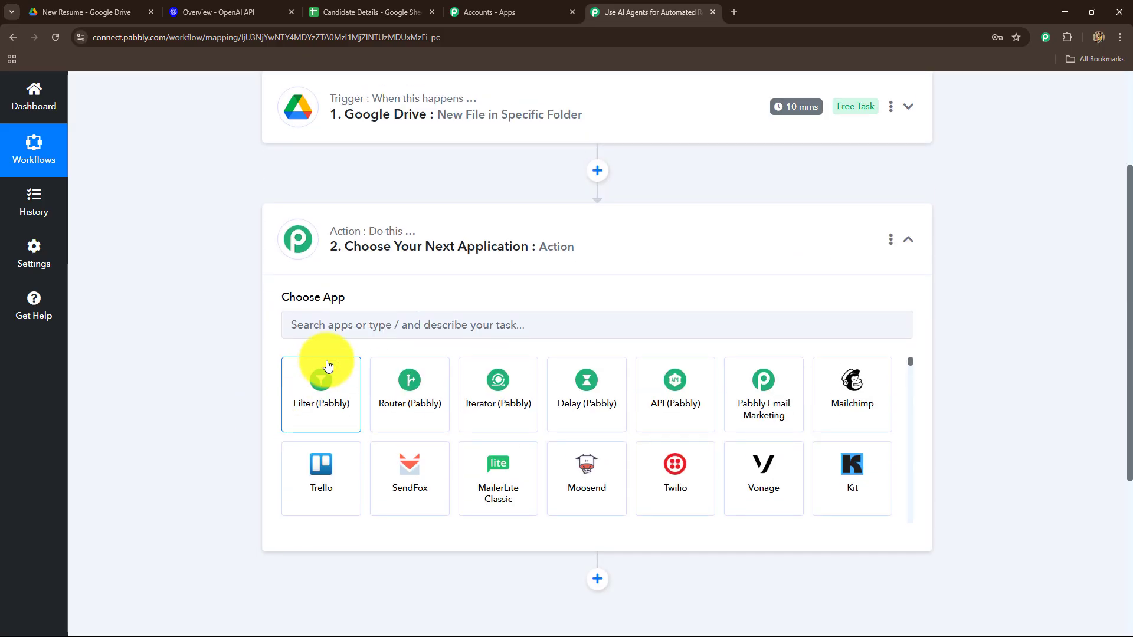
click(285, 321)
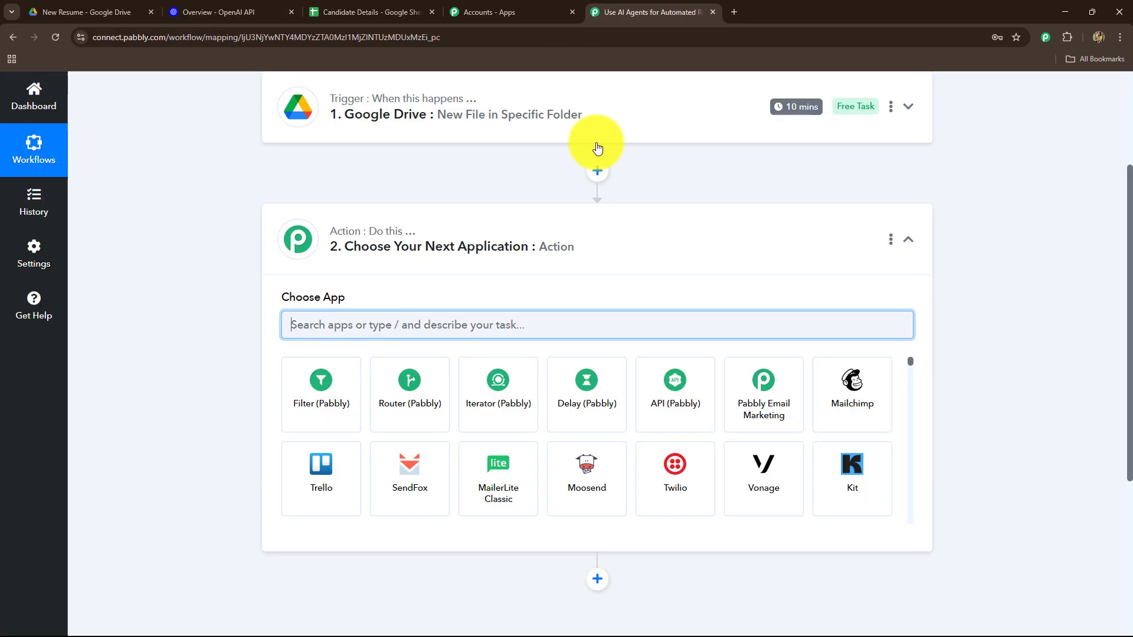
text(Ope)
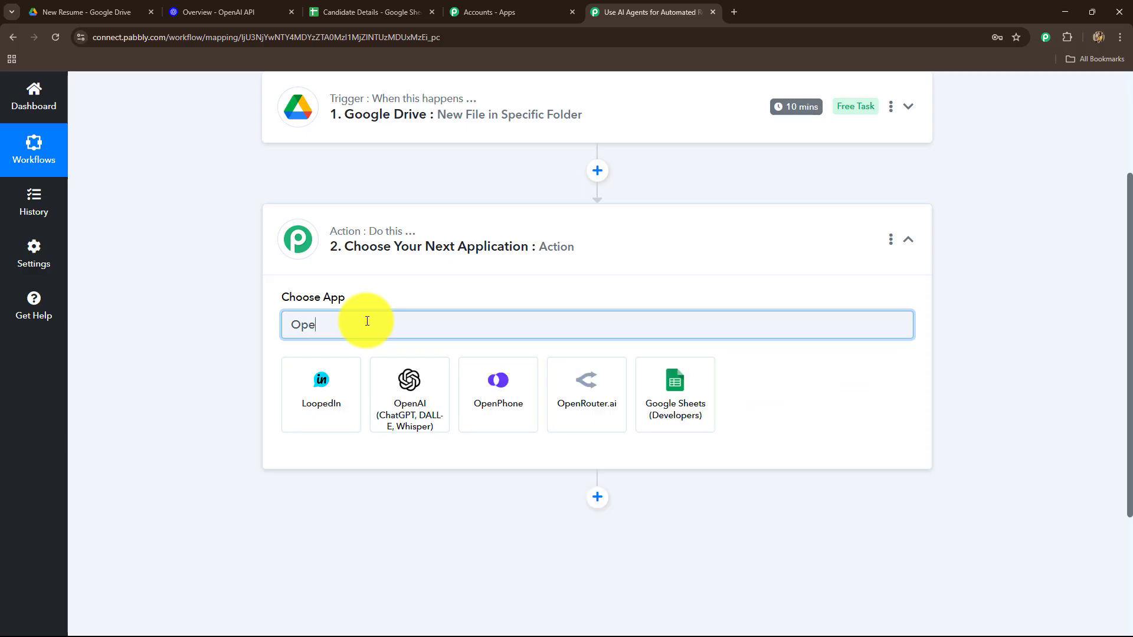
click(410, 401)
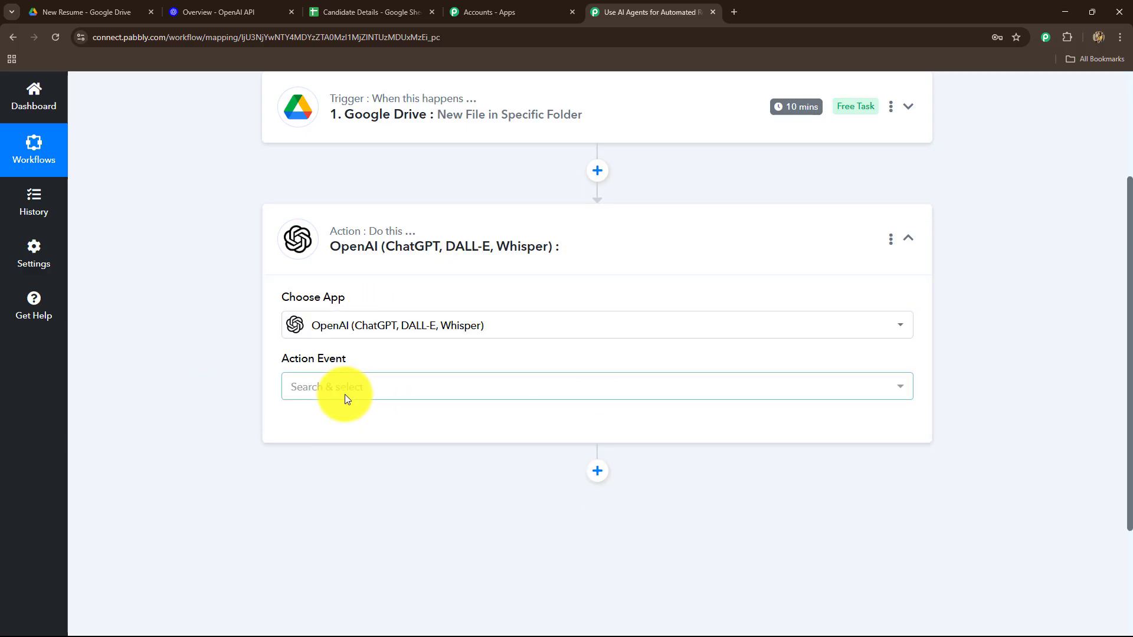
click(345, 391)
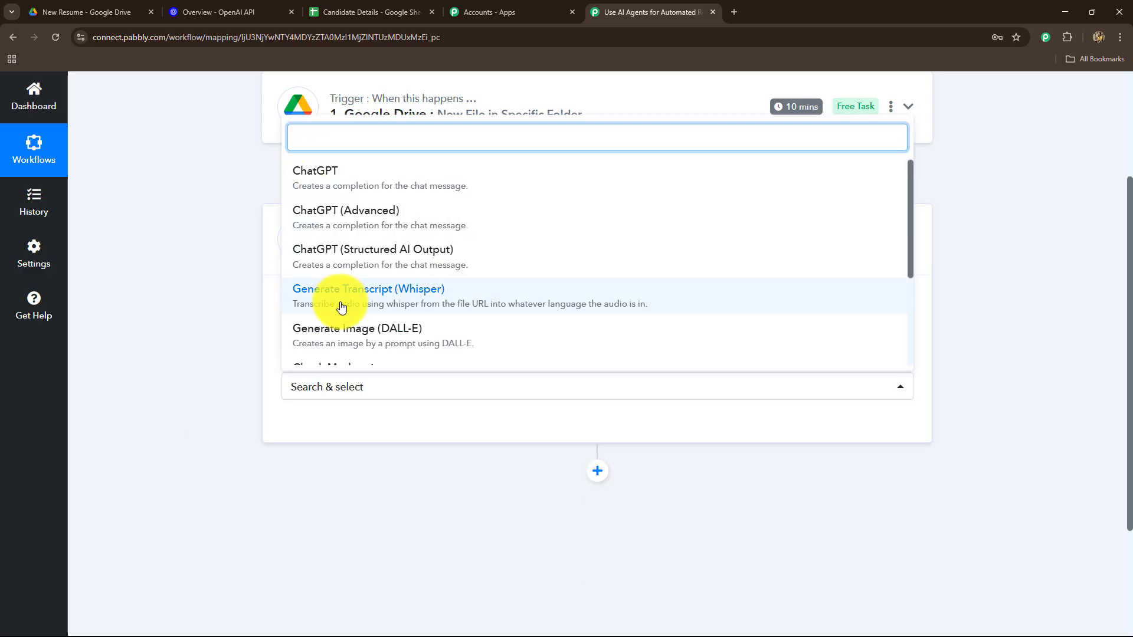
scroll(343, 336, down, 2)
scroll(342, 277, up, 3)
scroll(330, 277, down, 3)
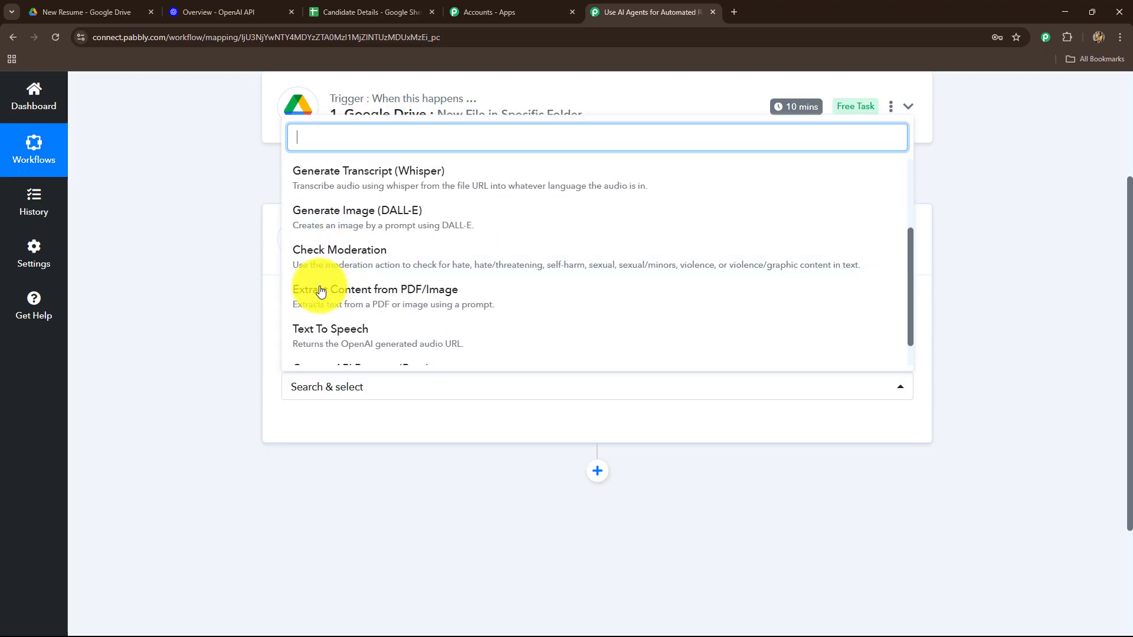
click(403, 308)
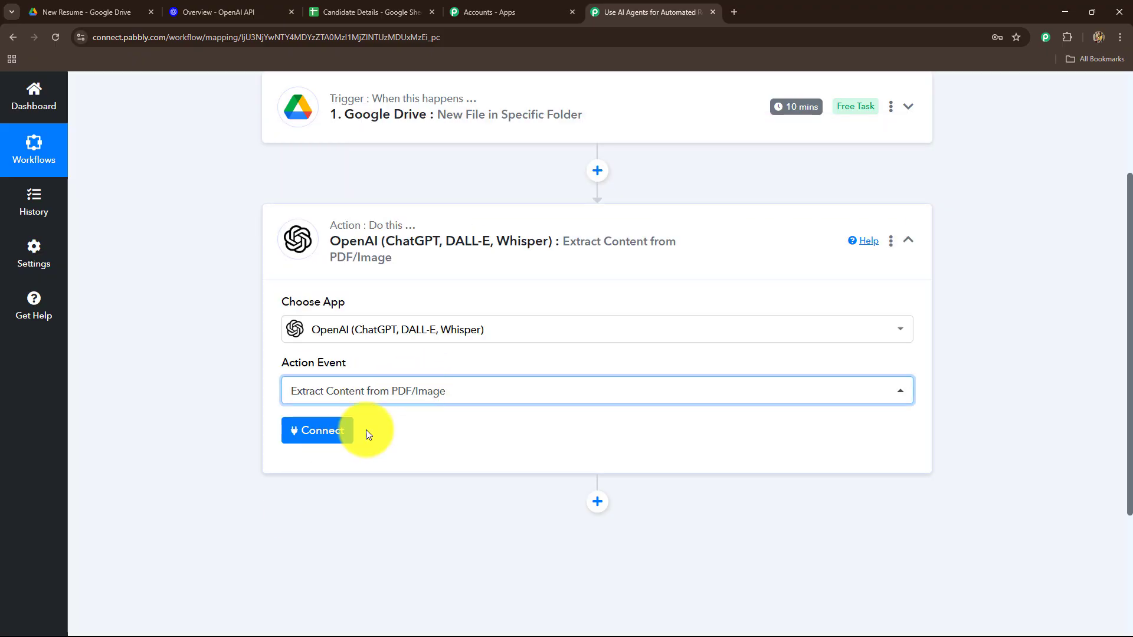
- Start adding a new OpenAI connection for the action and open the OpenAI API keys page
click(318, 437)
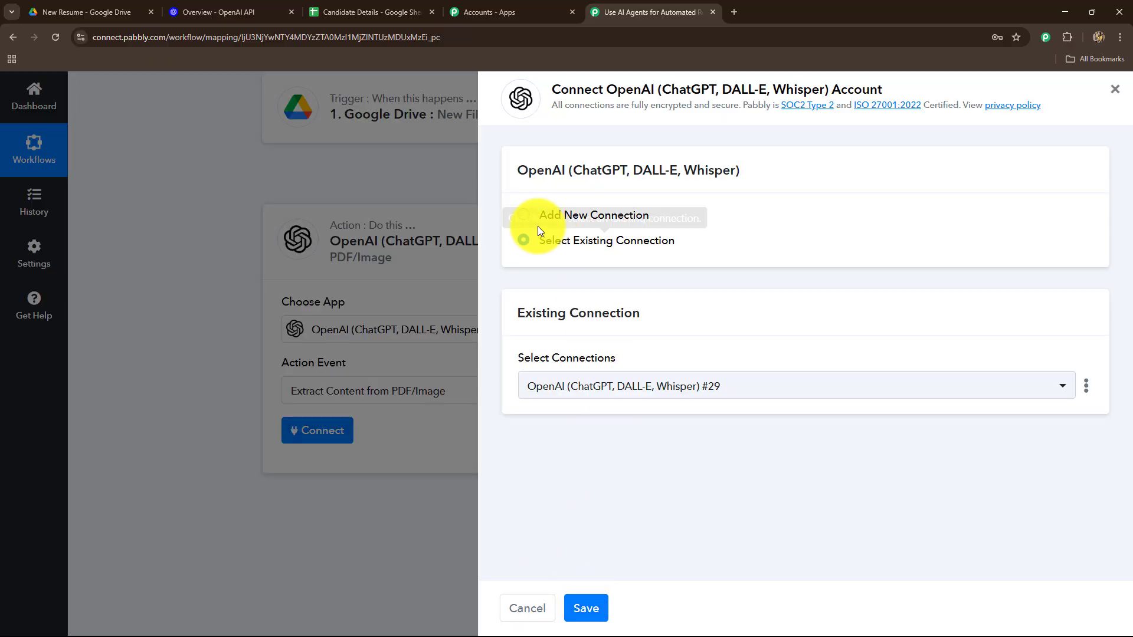
click(524, 216)
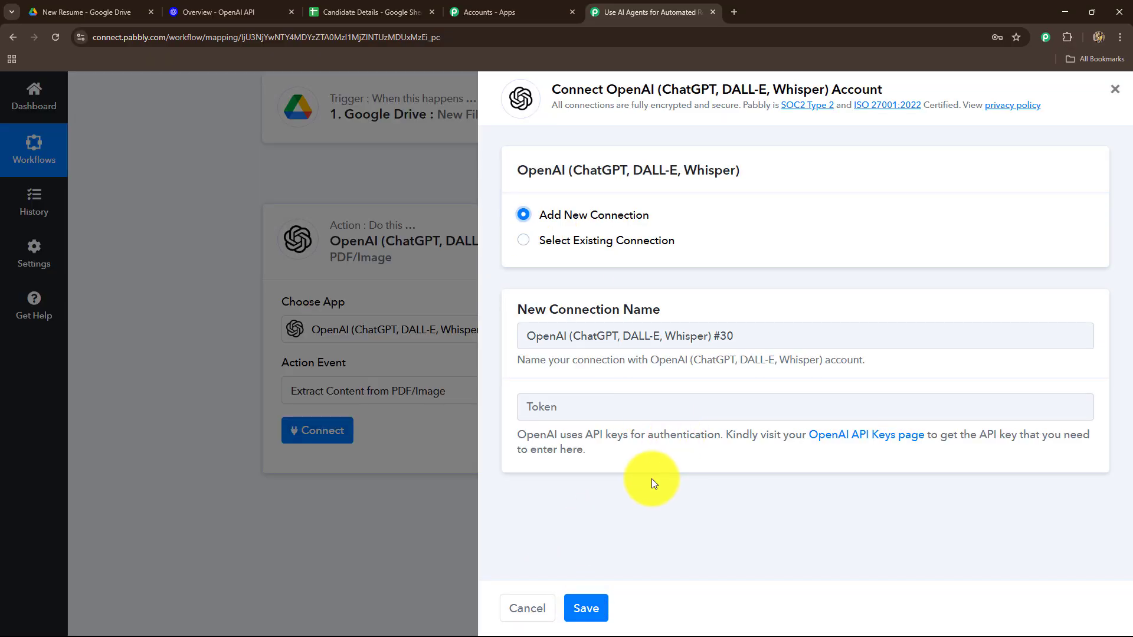
click(271, 11)
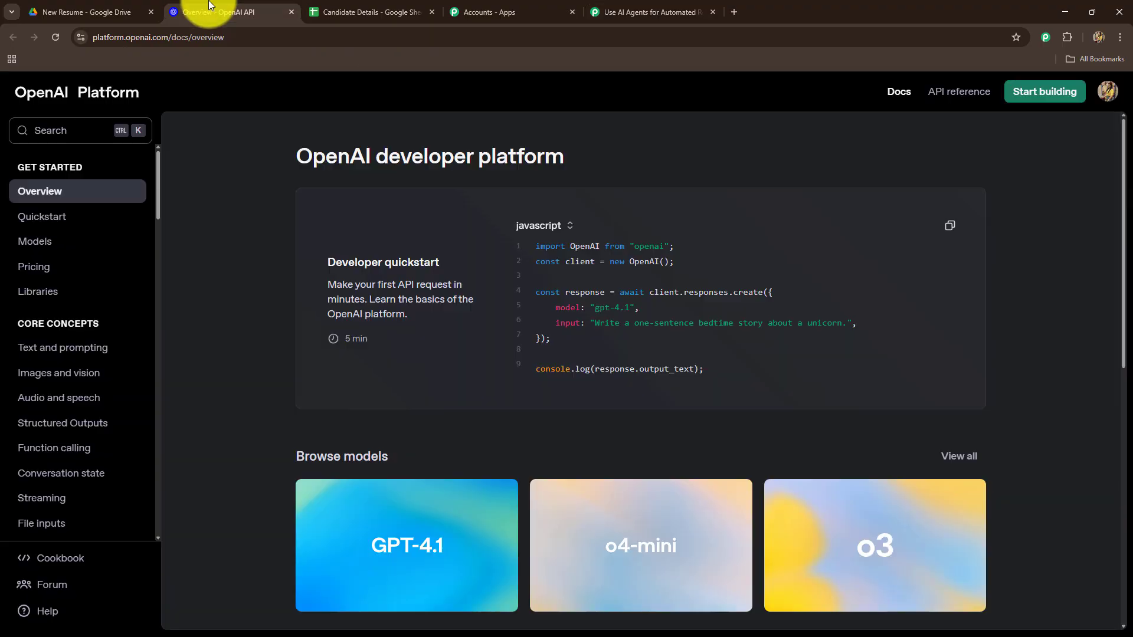
click(653, 8)
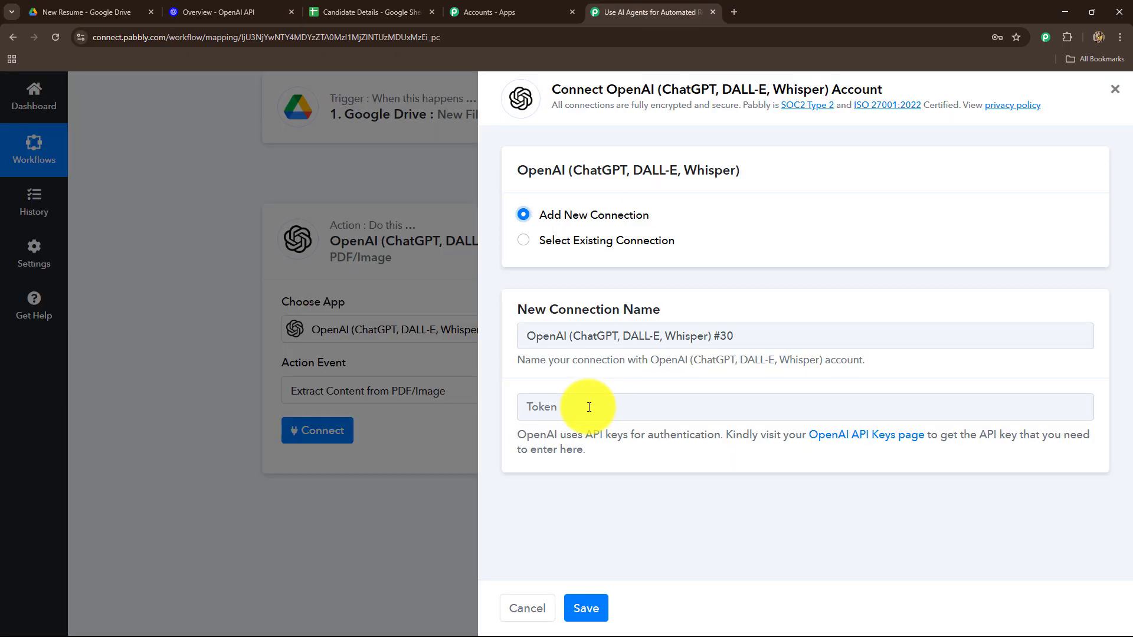
click(858, 437)
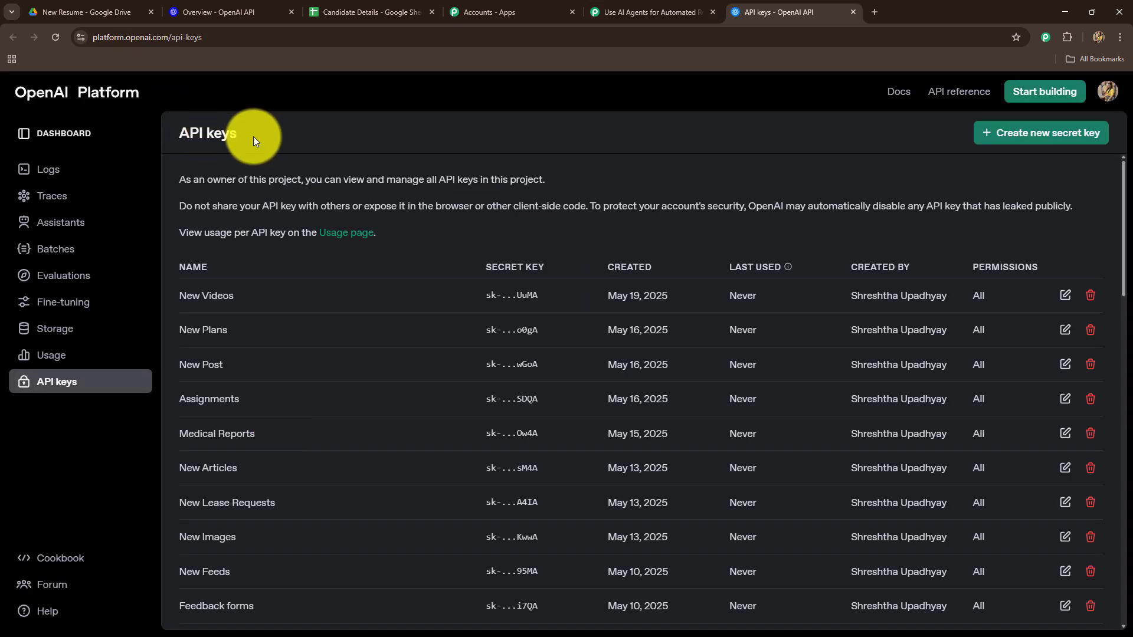
- Create an OpenAI secret key named New Test in the Default project with all permissions, and copy the key
click(999, 133)
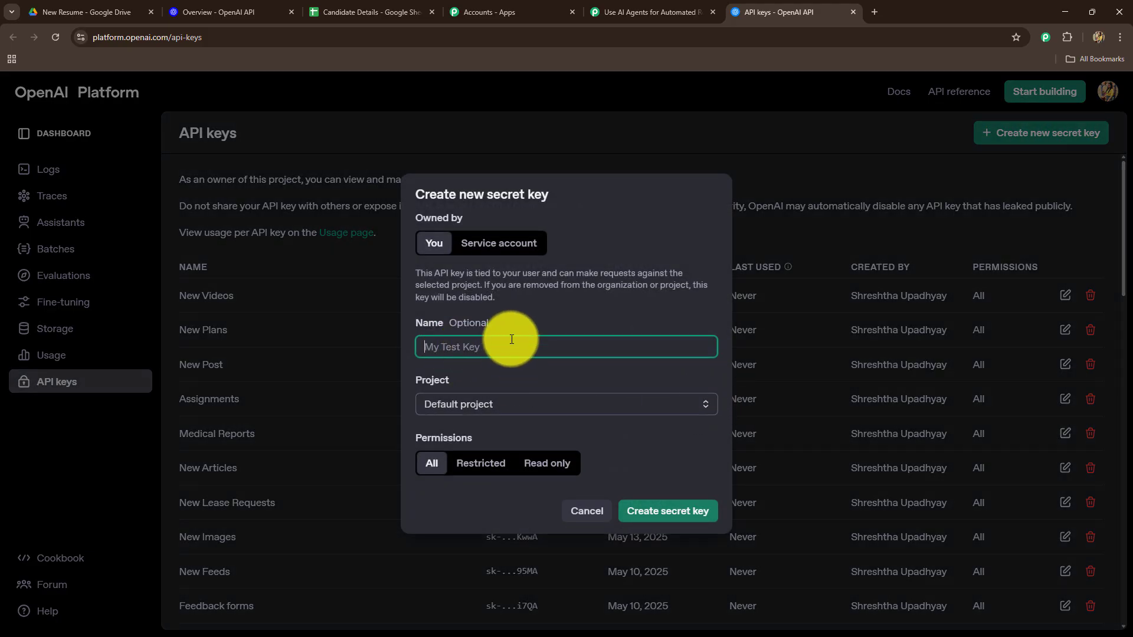
text(New Test)
click(484, 407)
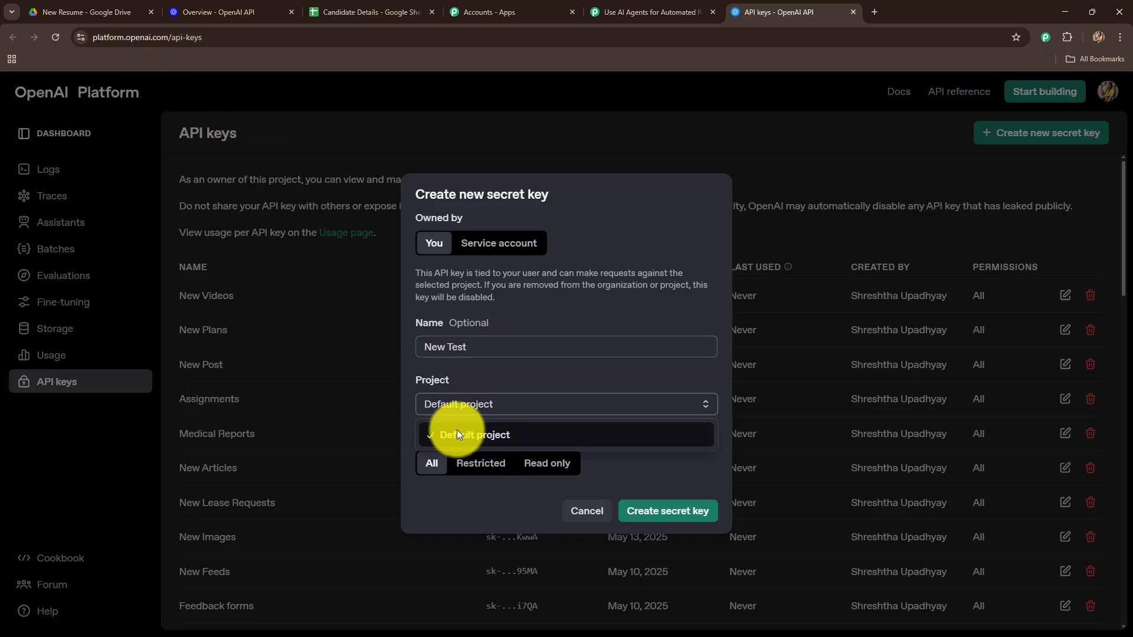
click(468, 536)
key(Return)
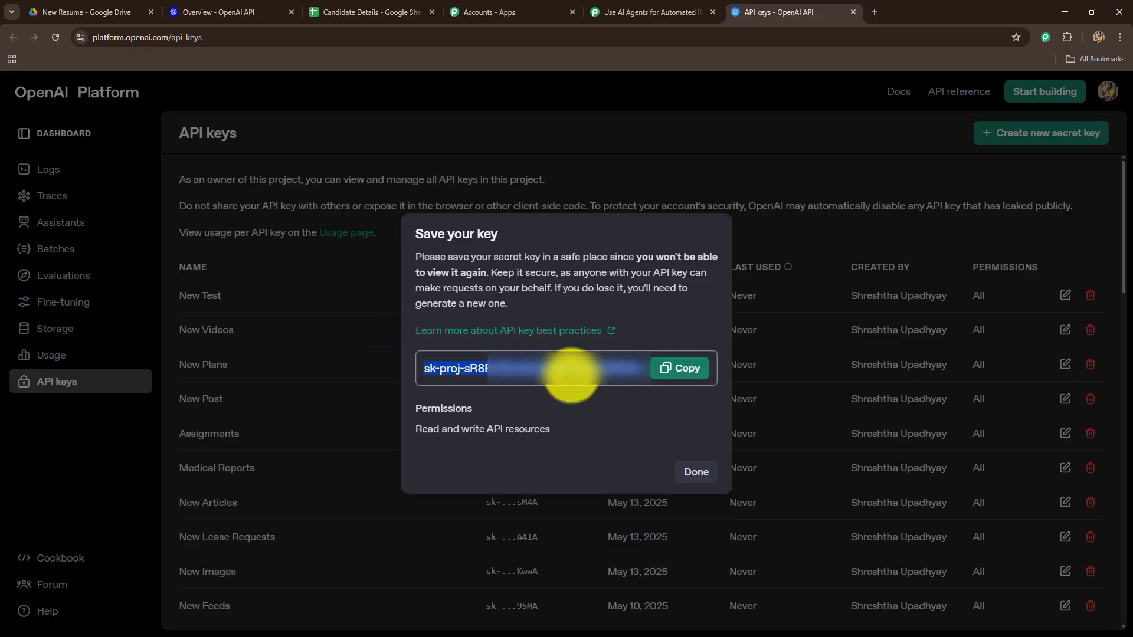
click(688, 374)
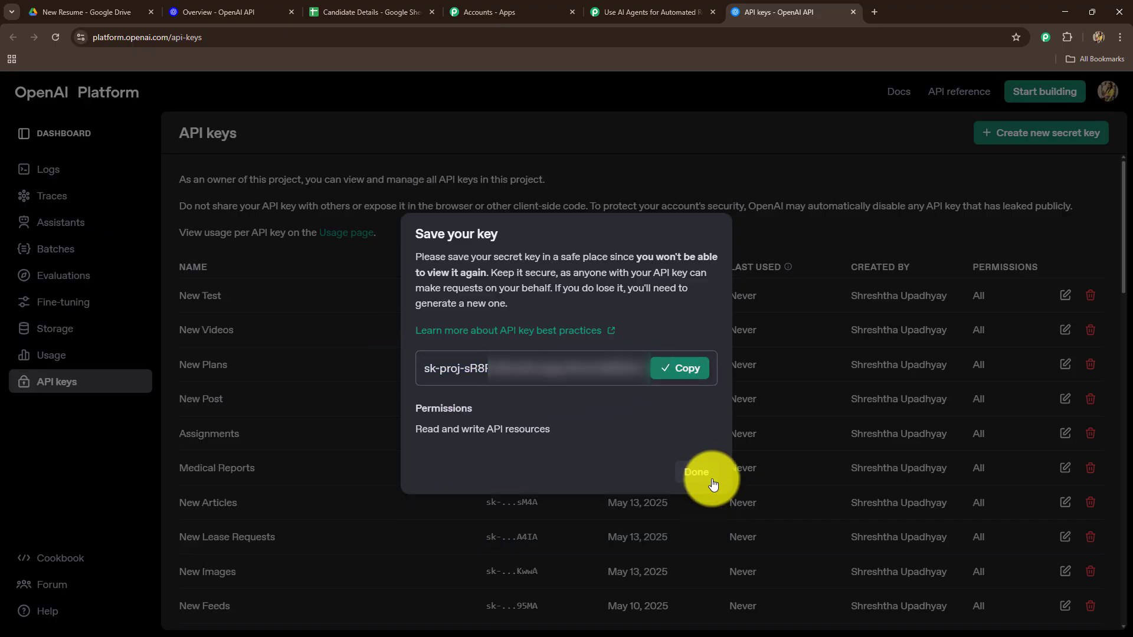
click(702, 472)
- Return to the Pabbly Connect workflow and paste the API key into the new OpenAI connection's Token field
click(649, 12)
click(597, 408)
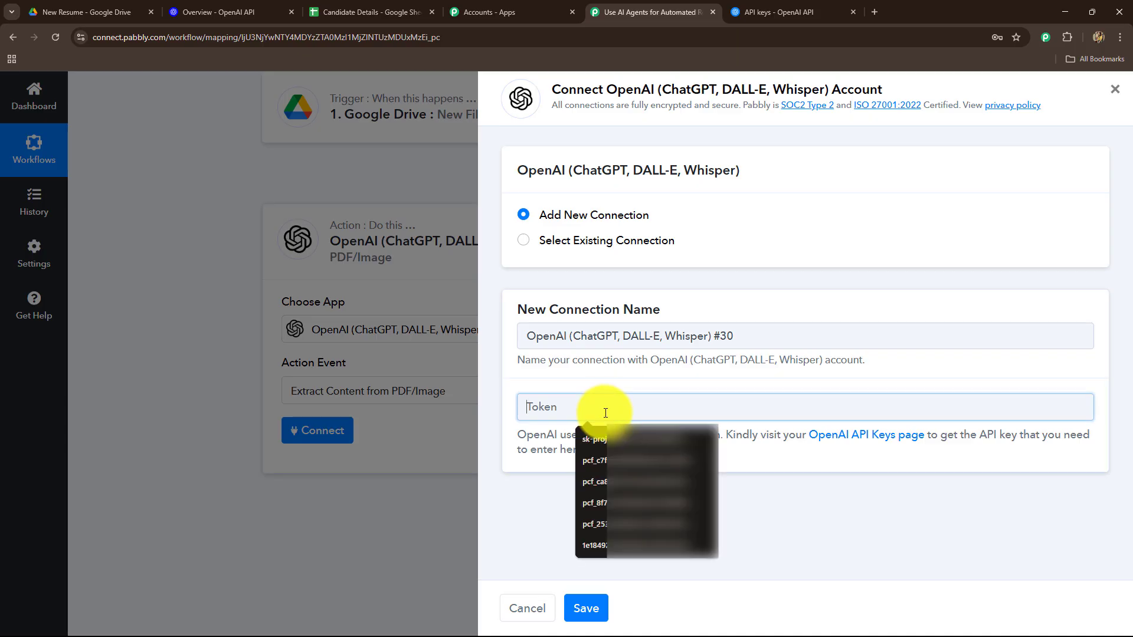
key(ctrl+v)
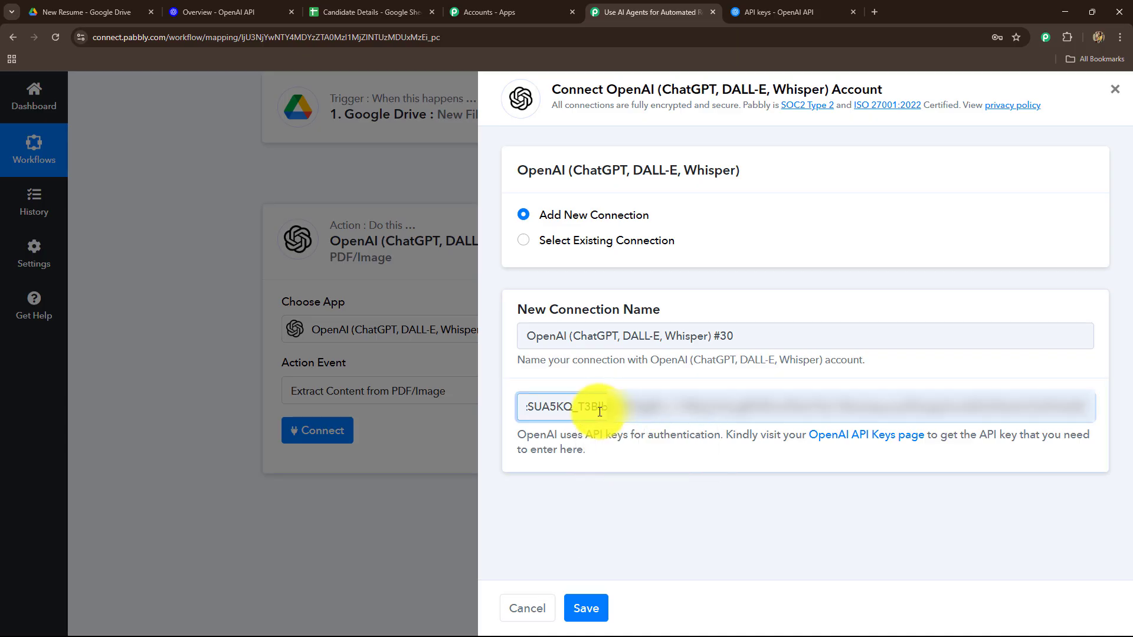
- Connect the action through the existing connection OpenAI (ChatGPT, DALL-E, Whisper) #29 and save it
click(523, 239)
click(584, 607)
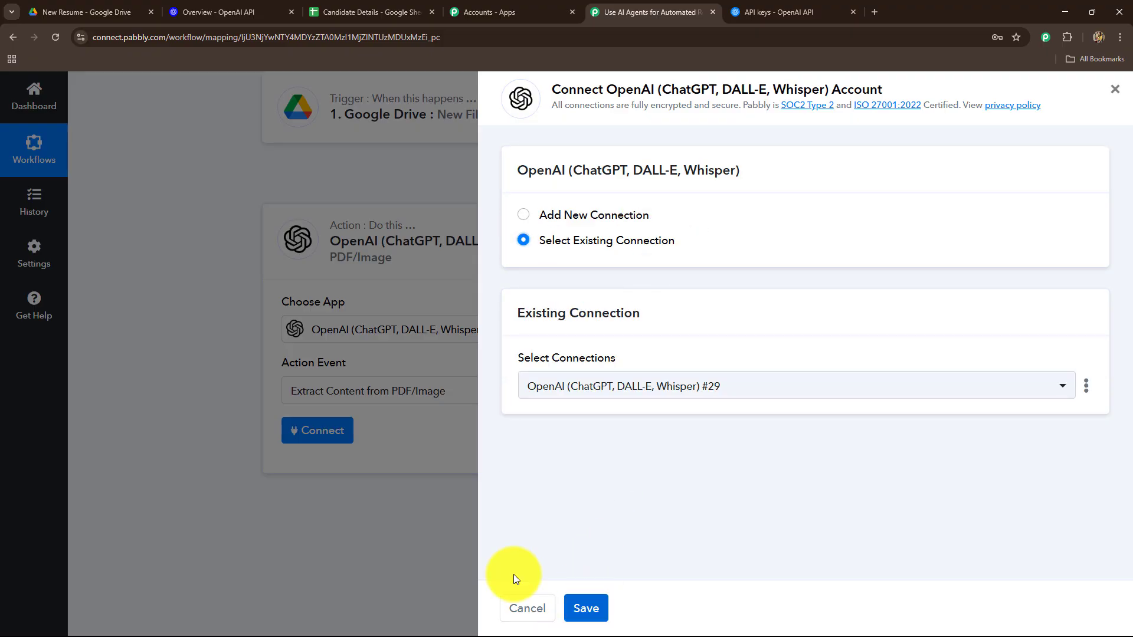
- Select GPT 4o mini as the OpenAI model for the content extraction action
scroll(196, 430, down, 6)
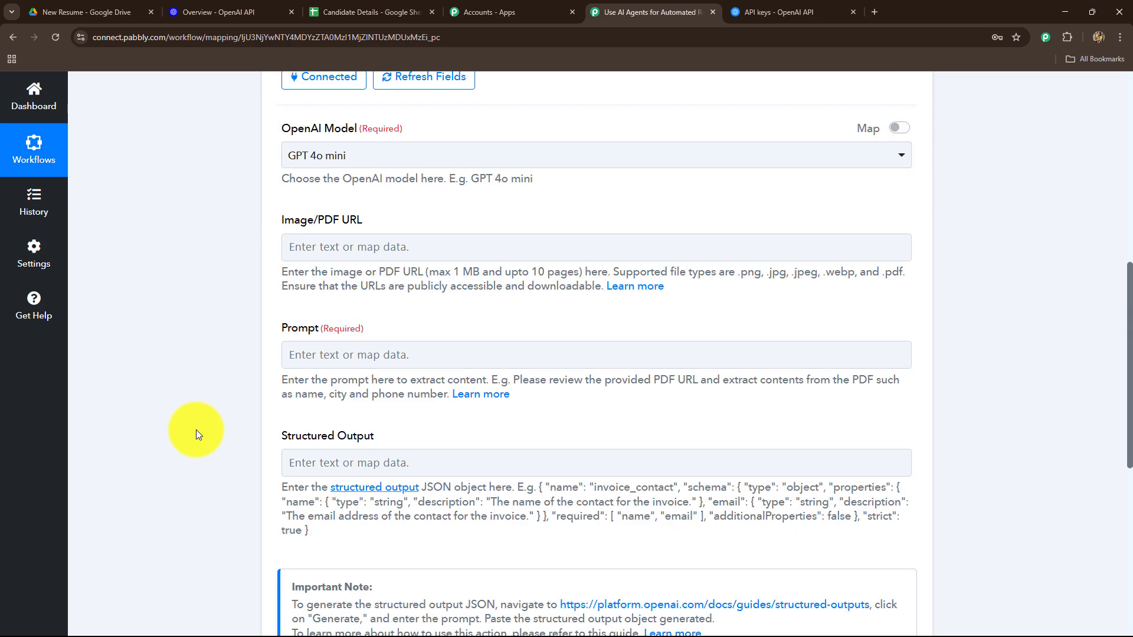
scroll(196, 419, up, 2)
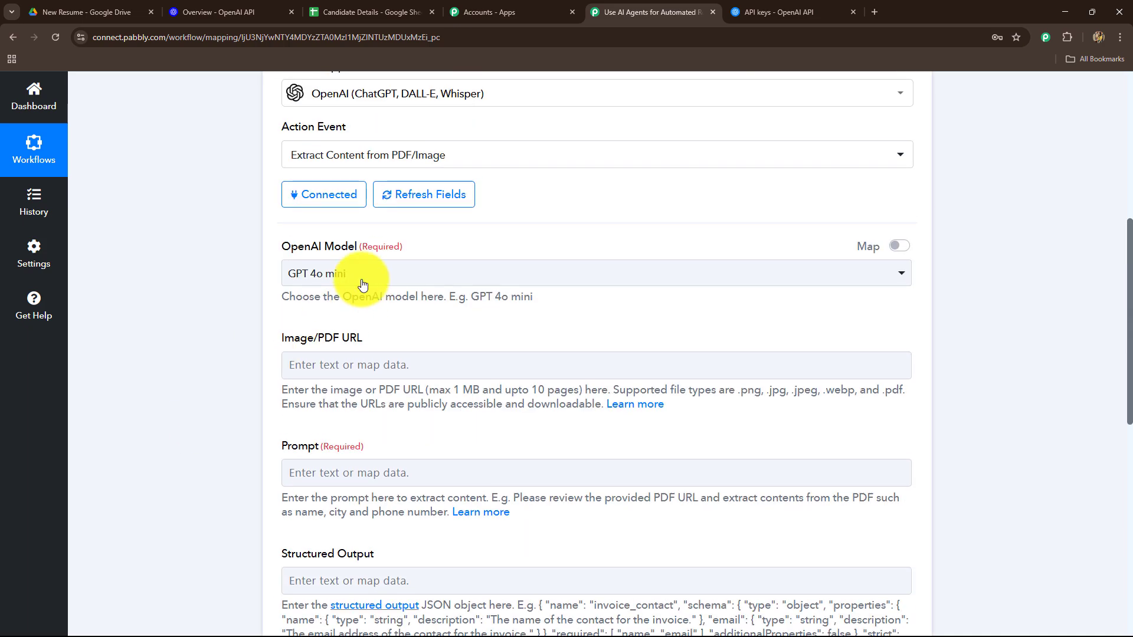
click(357, 280)
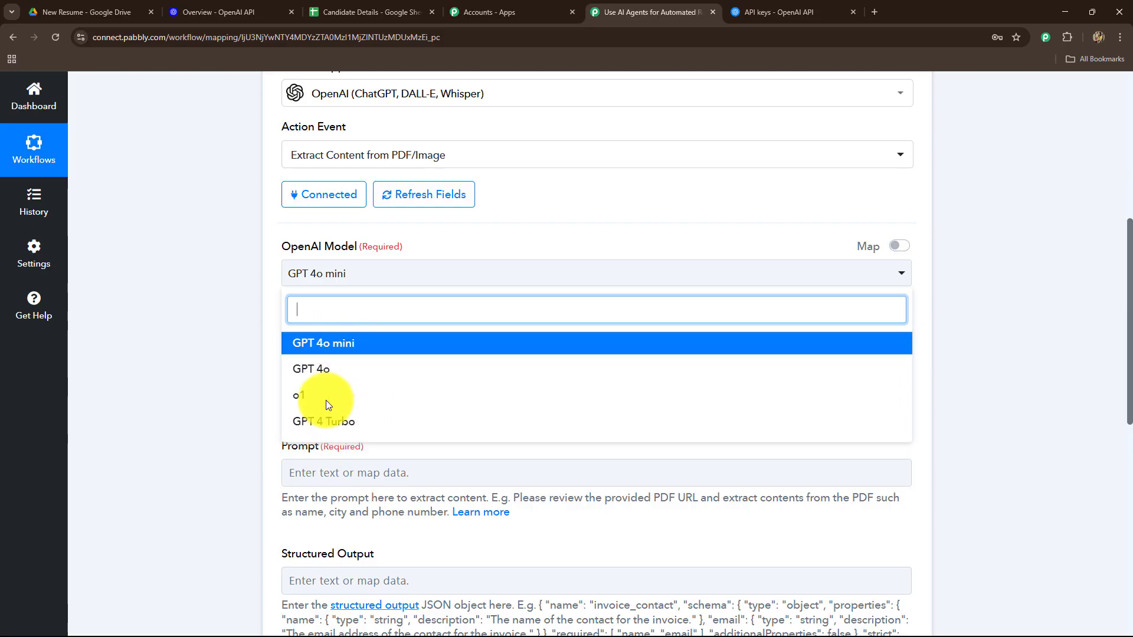
click(307, 344)
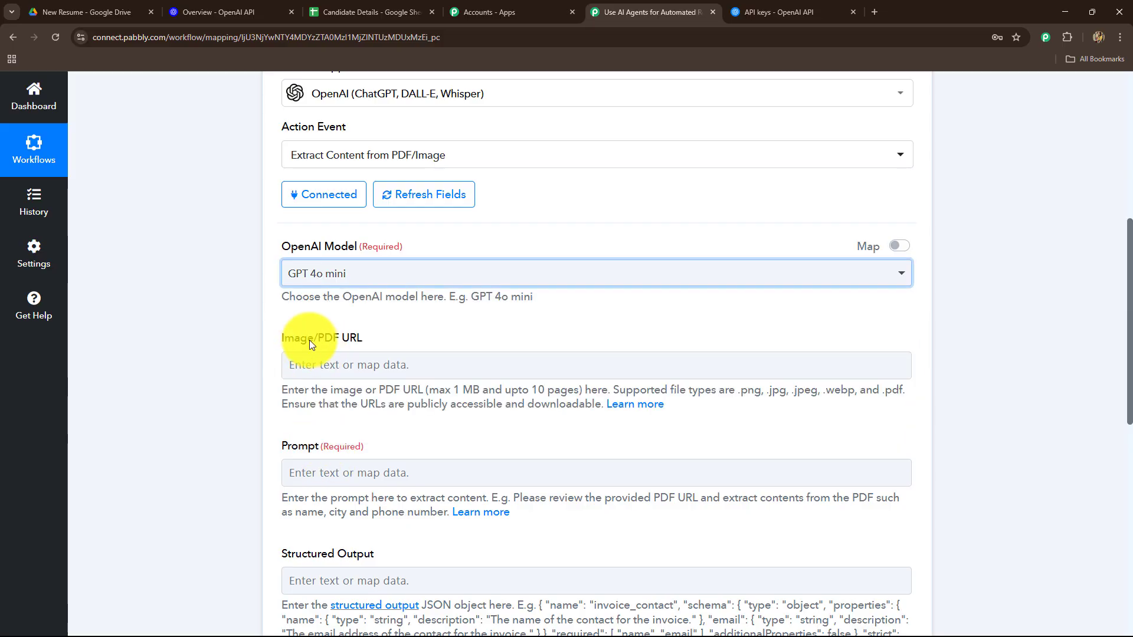
- Map the action's Image/PDF URL to the WebContentLink value from the Google Drive trigger
scroll(222, 340, down, 2)
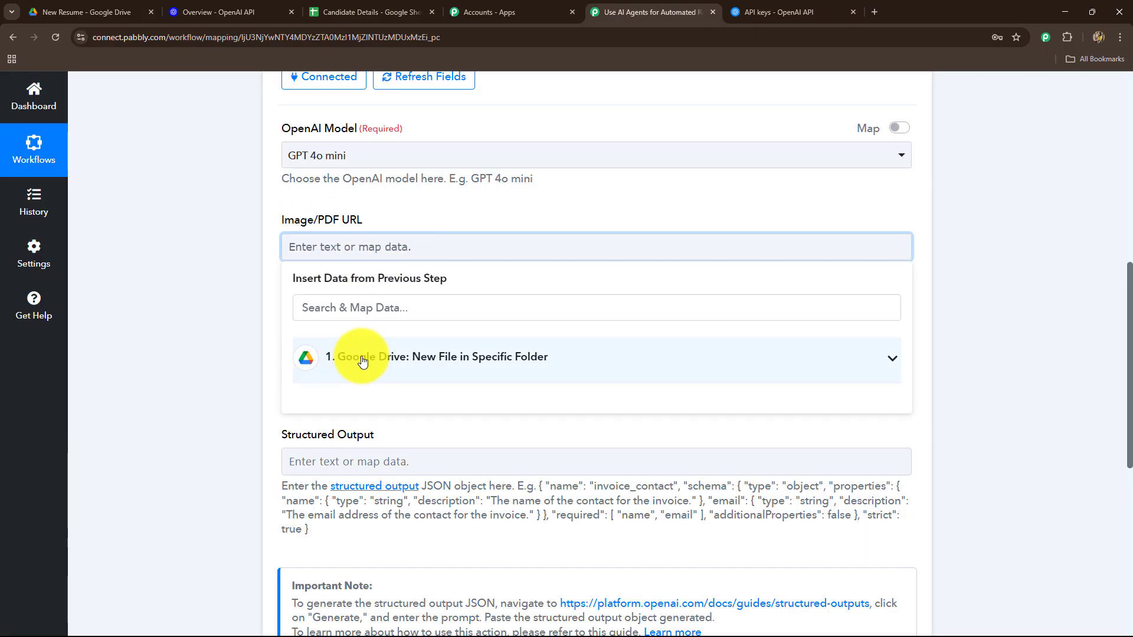
click(362, 361)
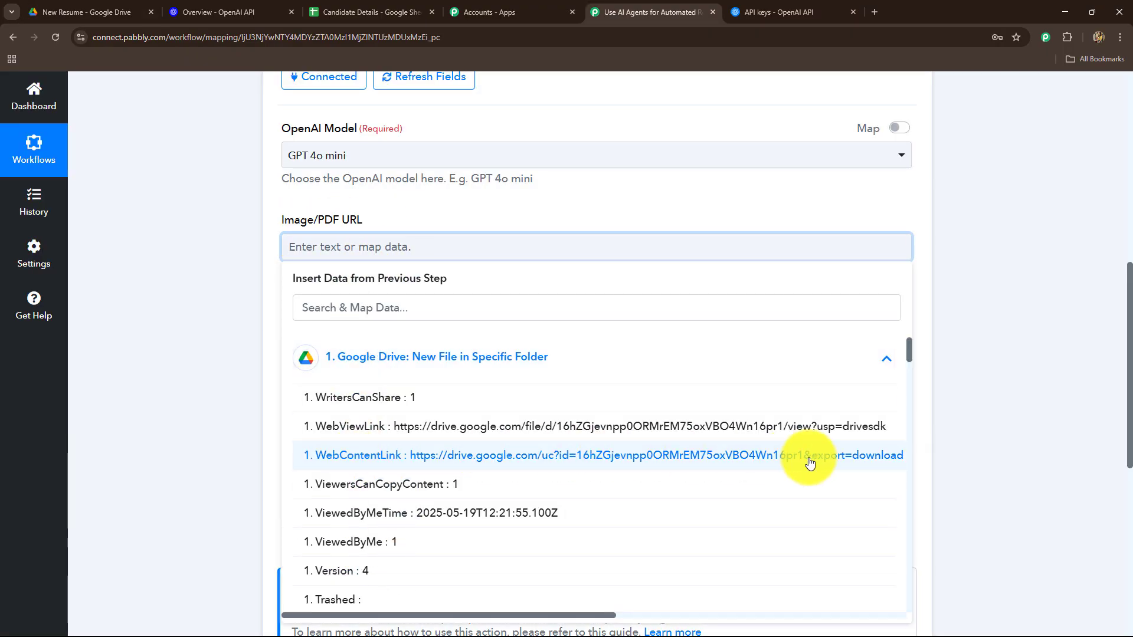
click(597, 465)
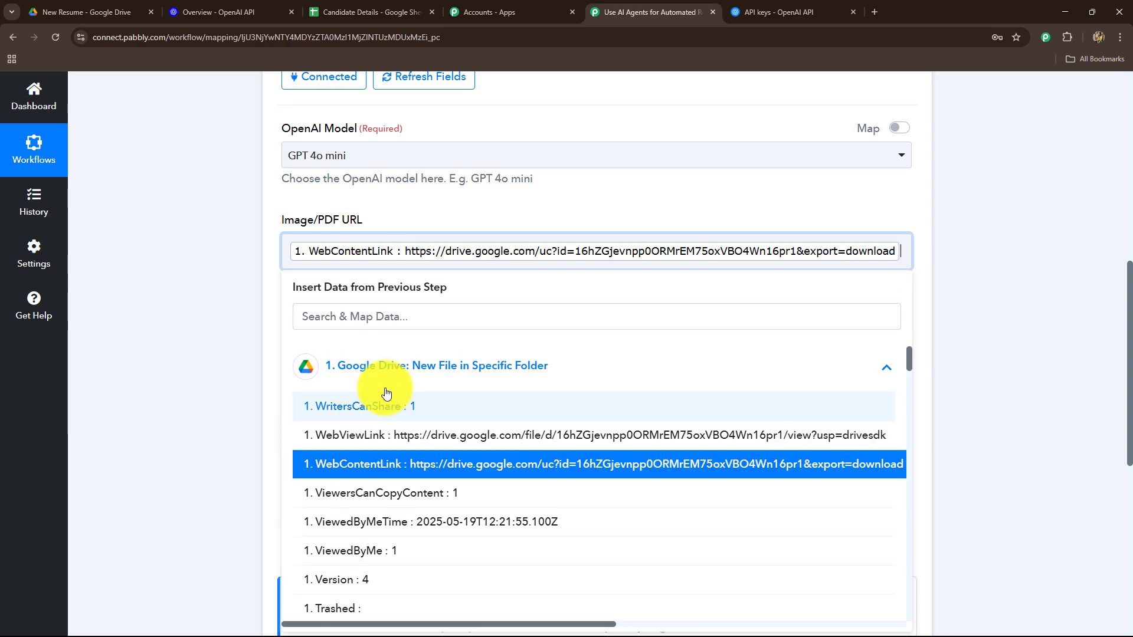
click(233, 316)
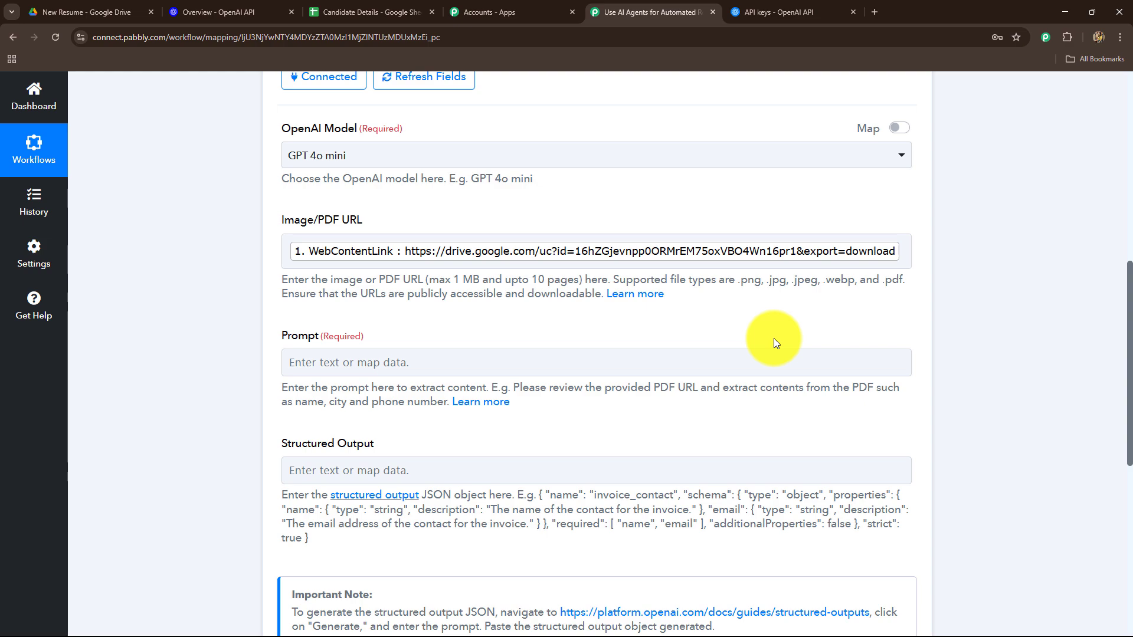
- Enter the extraction prompt "I want to extract out the details from the given PDF document"
scroll(363, 366, down, 2)
click(357, 245)
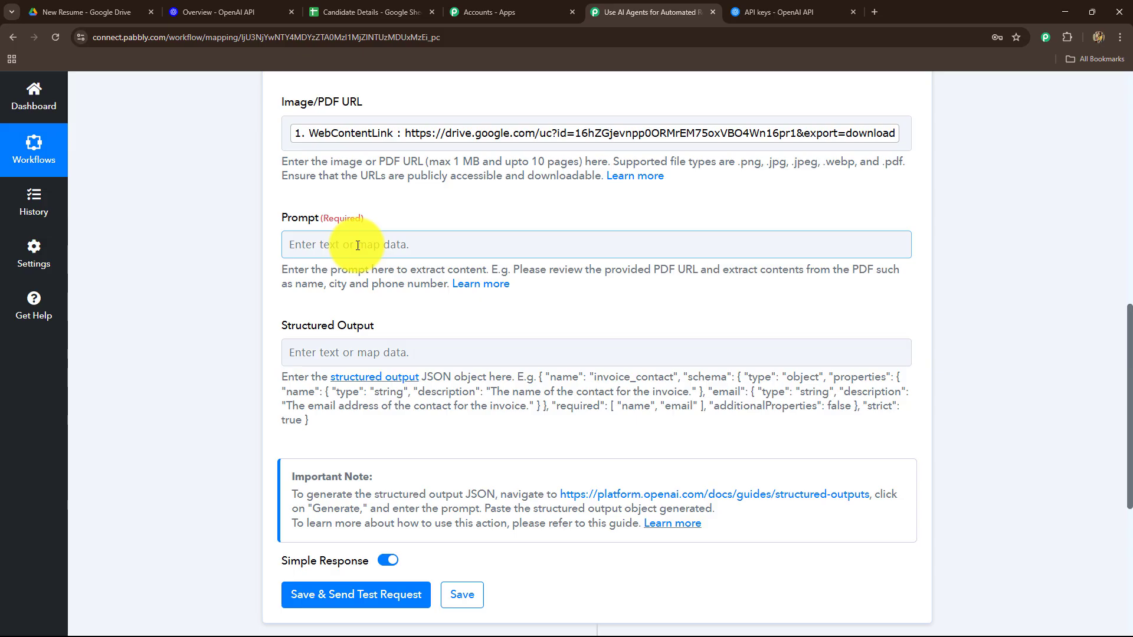
text(I want to extract out the details from the given PDF document)
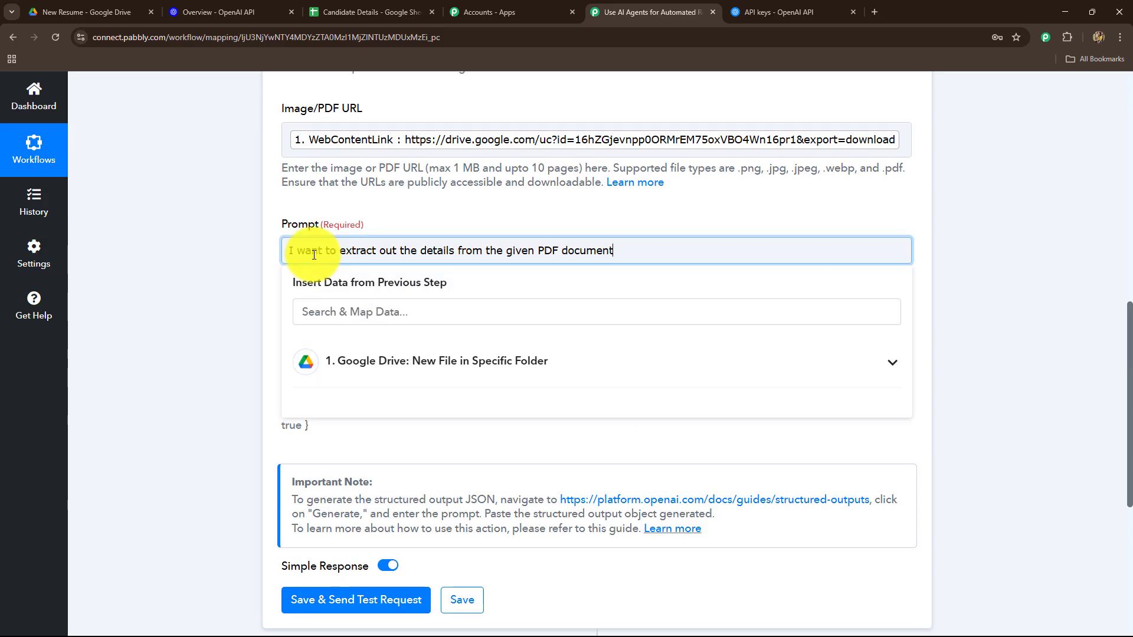
click(248, 270)
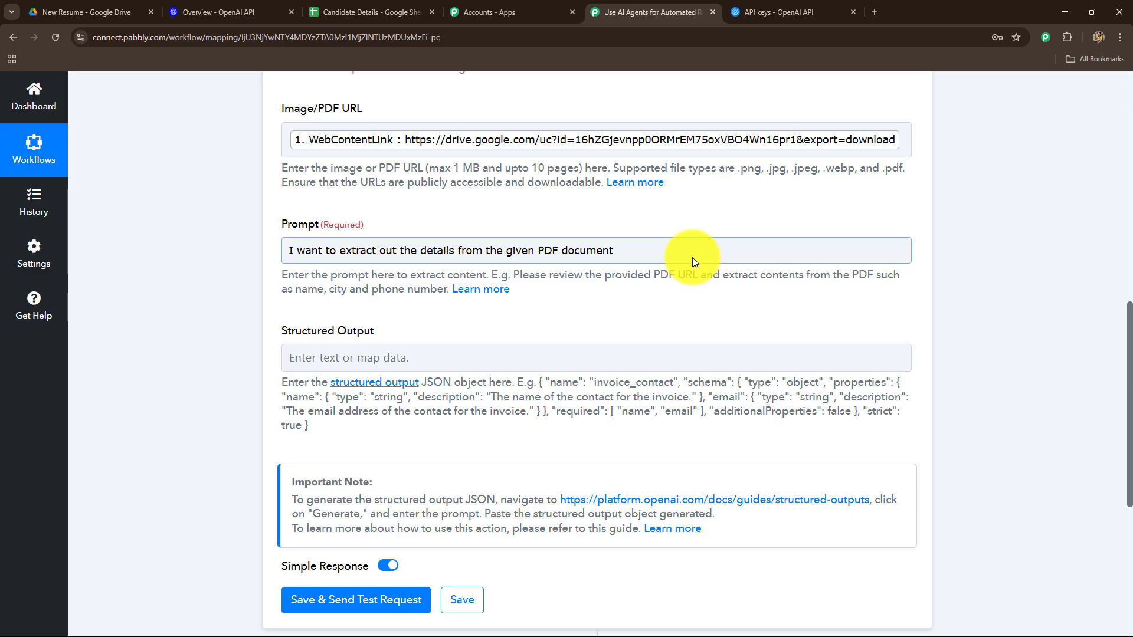
- Check the column headings in the Candidate Details Google Sheet and return to the OpenAI action's settings in Pabbly Connect
click(319, 12)
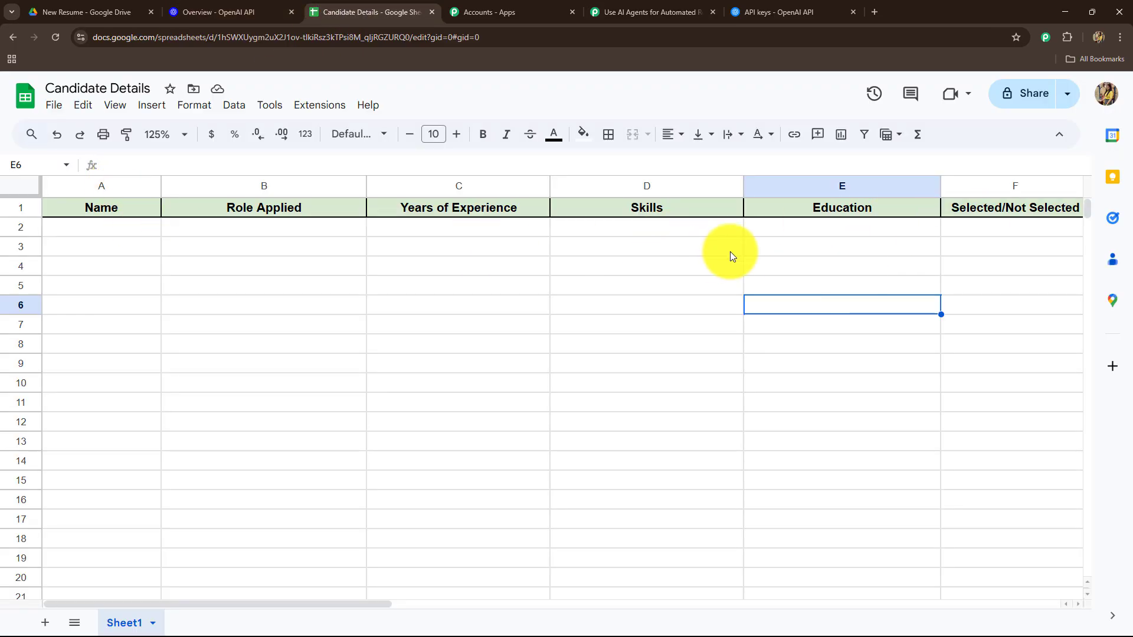
click(643, 11)
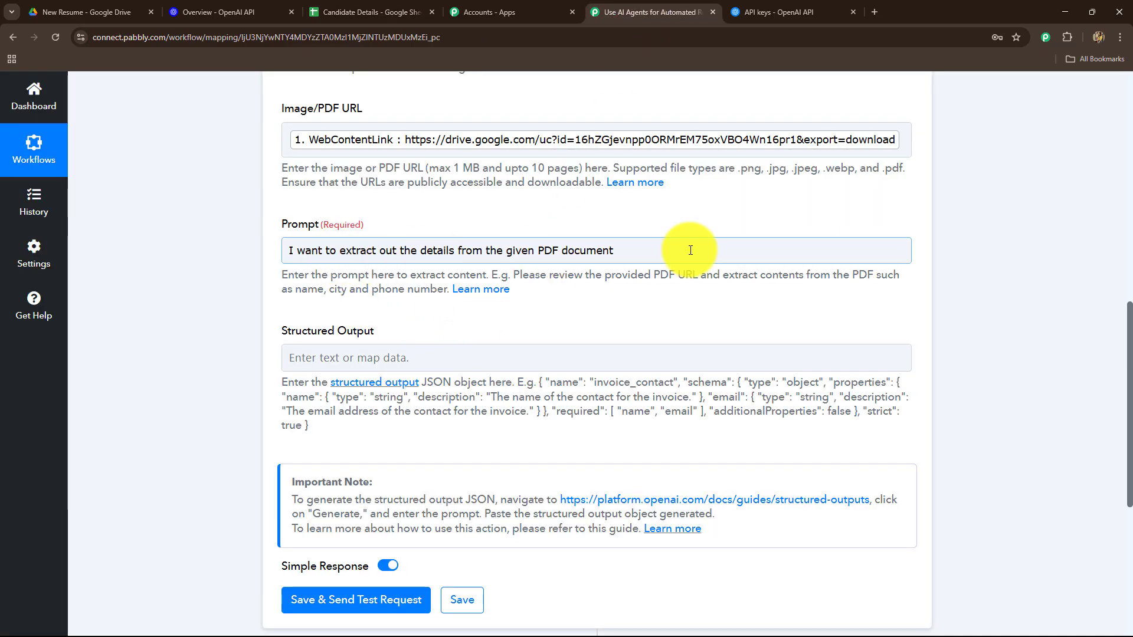
scroll(243, 440, down, 4)
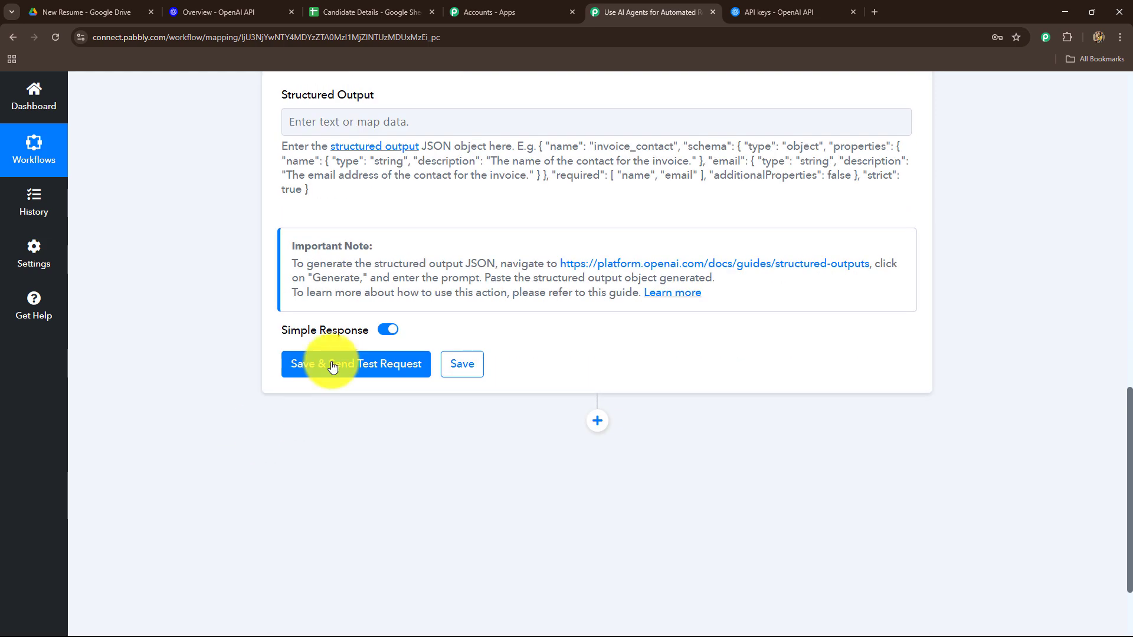
- Examine the OpenAI action's Structured Output setting and its example JSON object, checking the Candidate Details sheet for the needed fields
scroll(223, 425, up, 4)
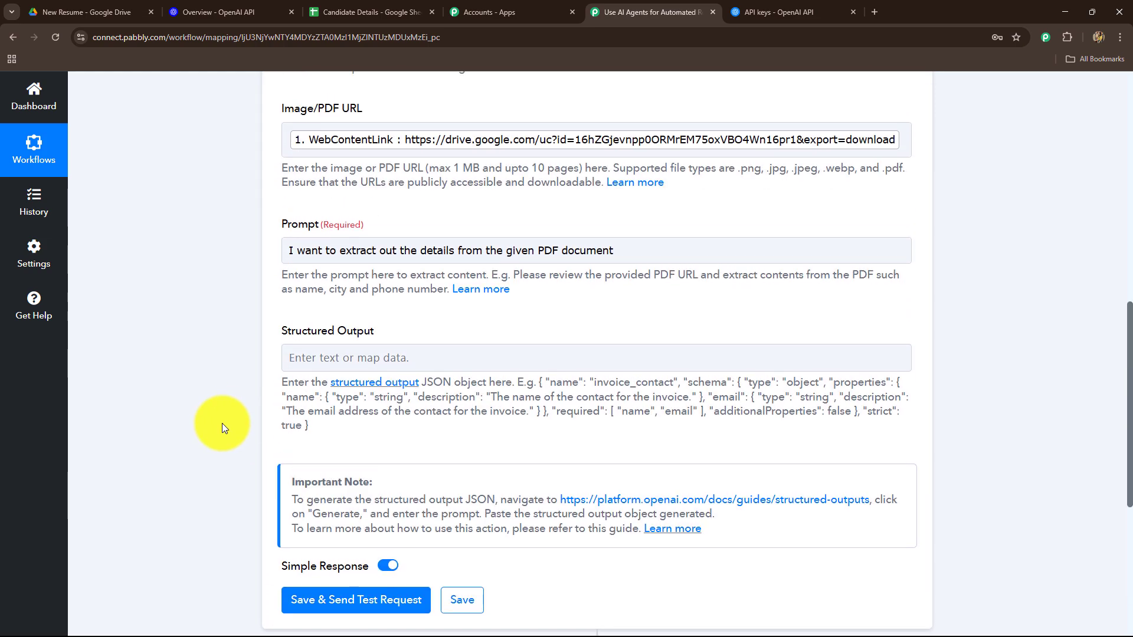
scroll(222, 423, down, 2)
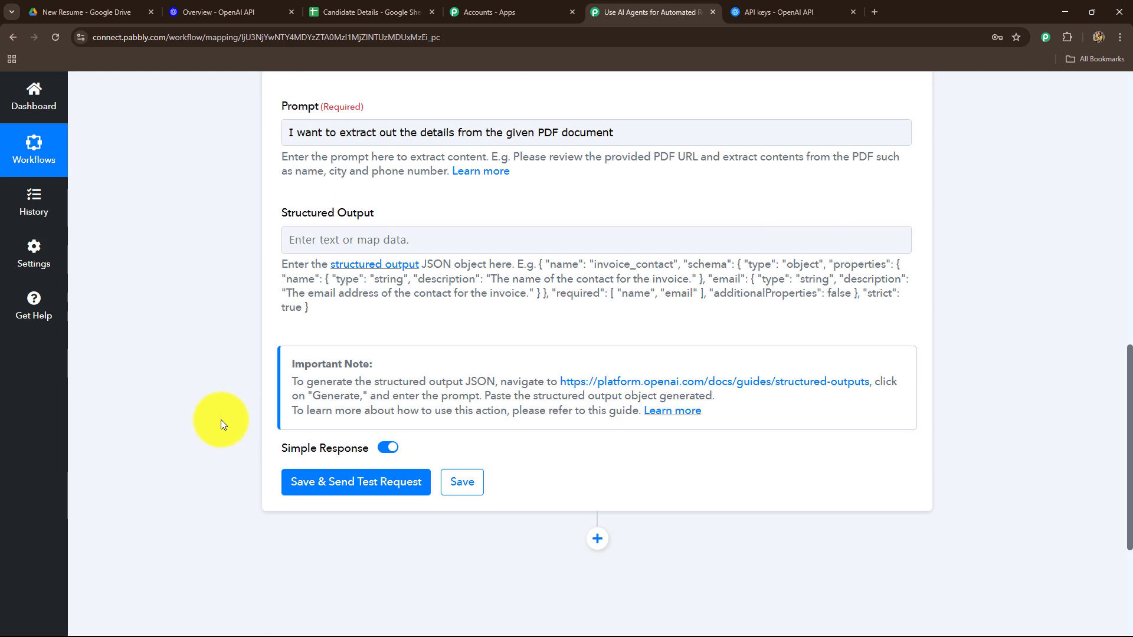
click(371, 12)
click(645, 12)
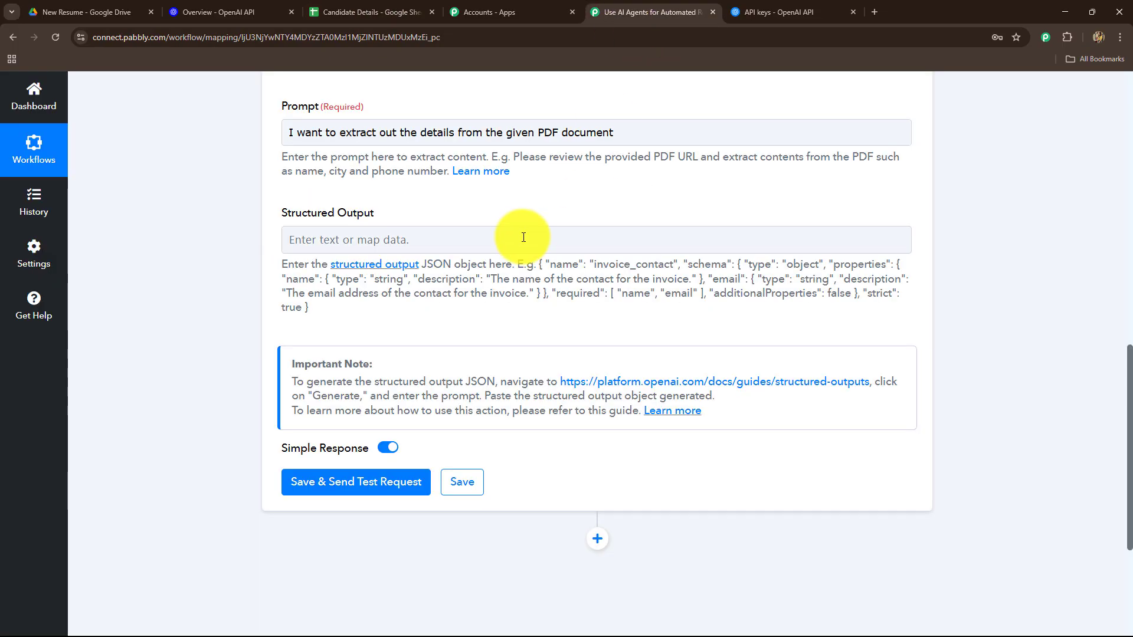
click(377, 241)
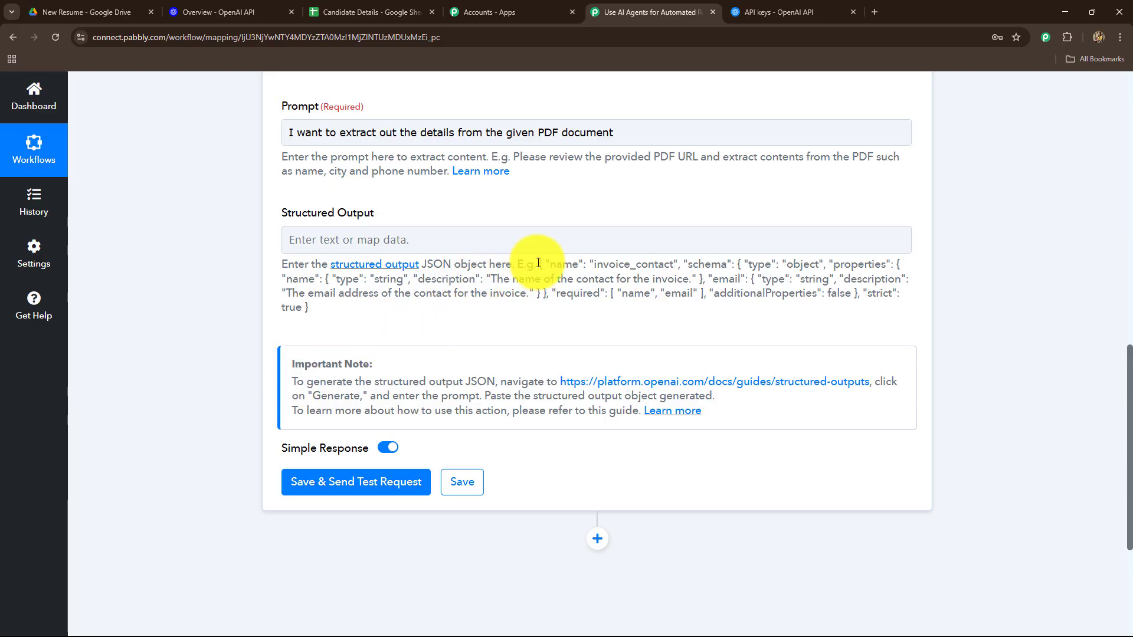
drag(536, 265, 801, 307)
click(750, 331)
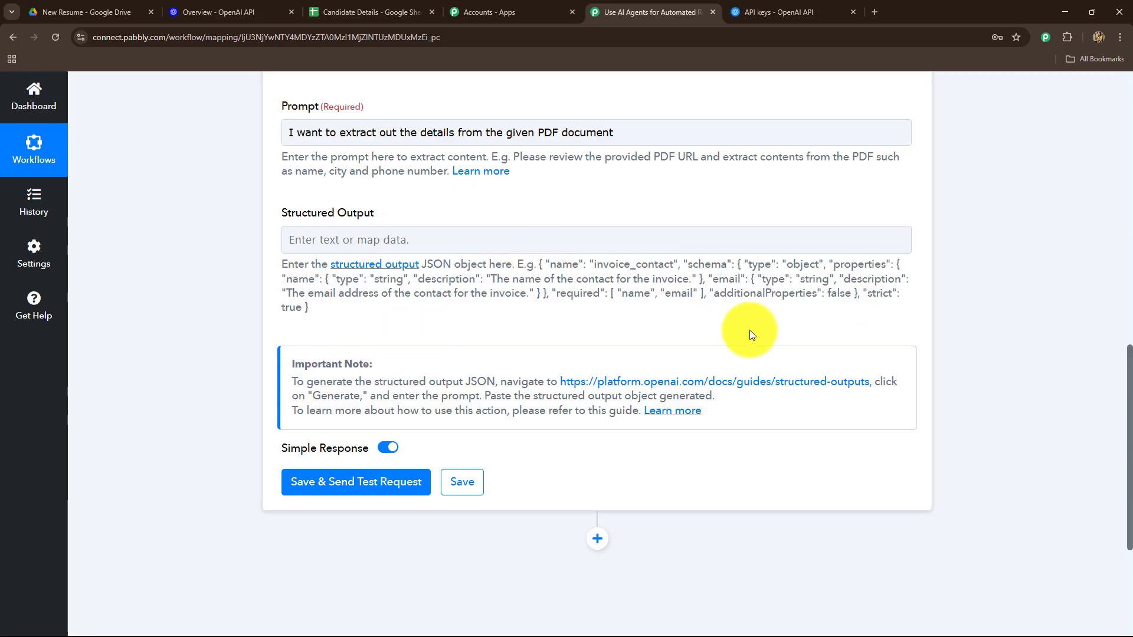
- With the resume image open for reference, list Name, Experience, Skills, Education and Certificate in Notepad, each with "Type of text" and an extraction instruction
click(119, 7)
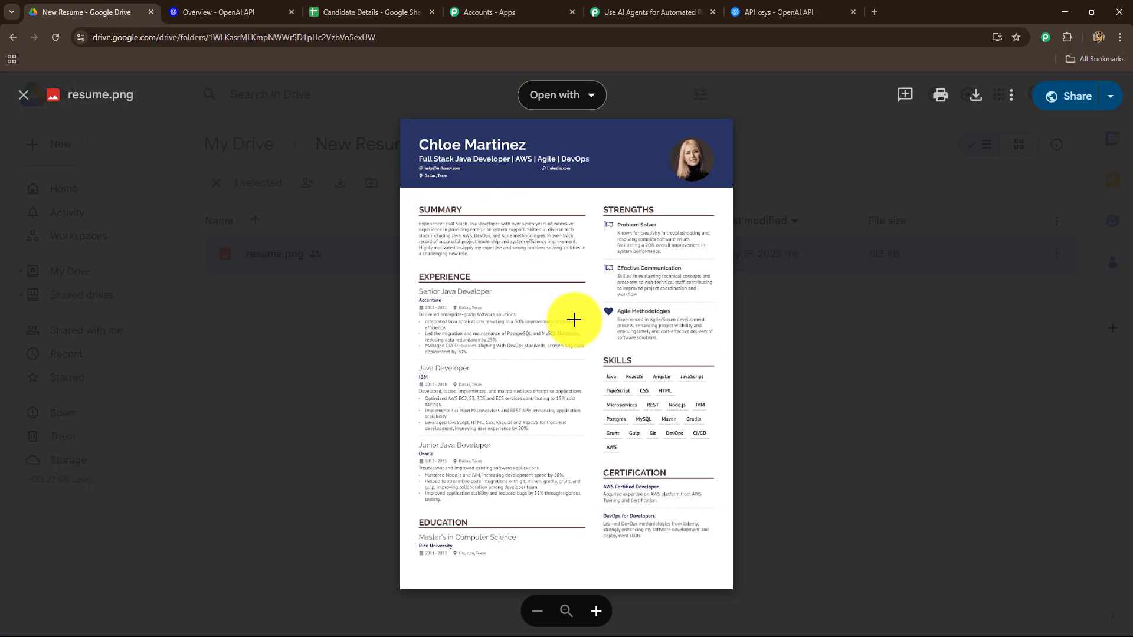
key(alt+Tab)
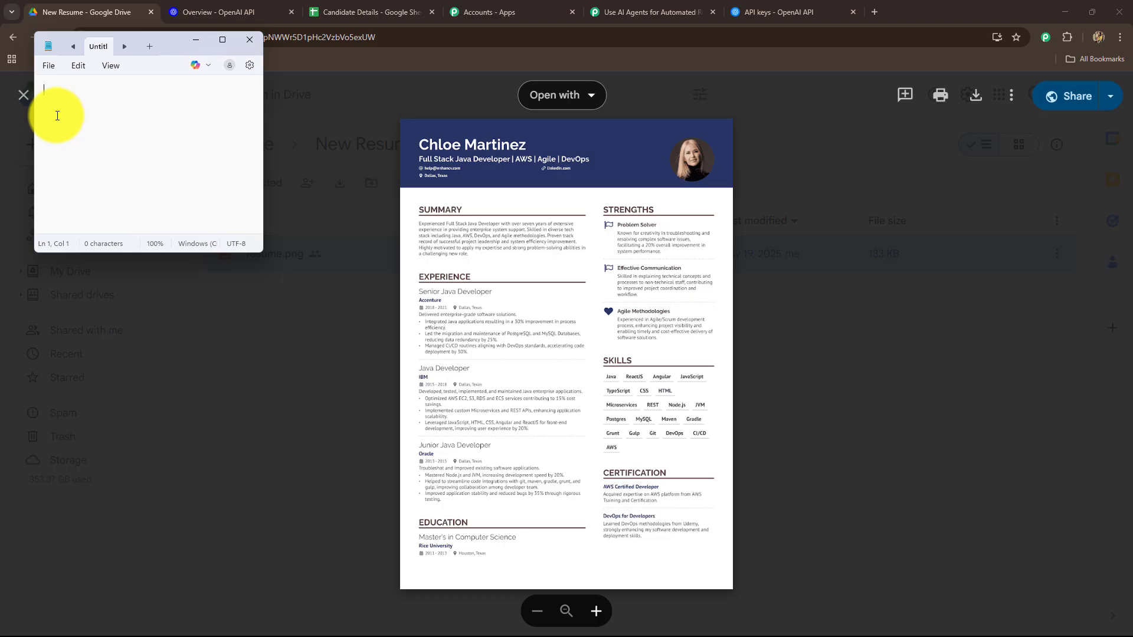
text(Name)
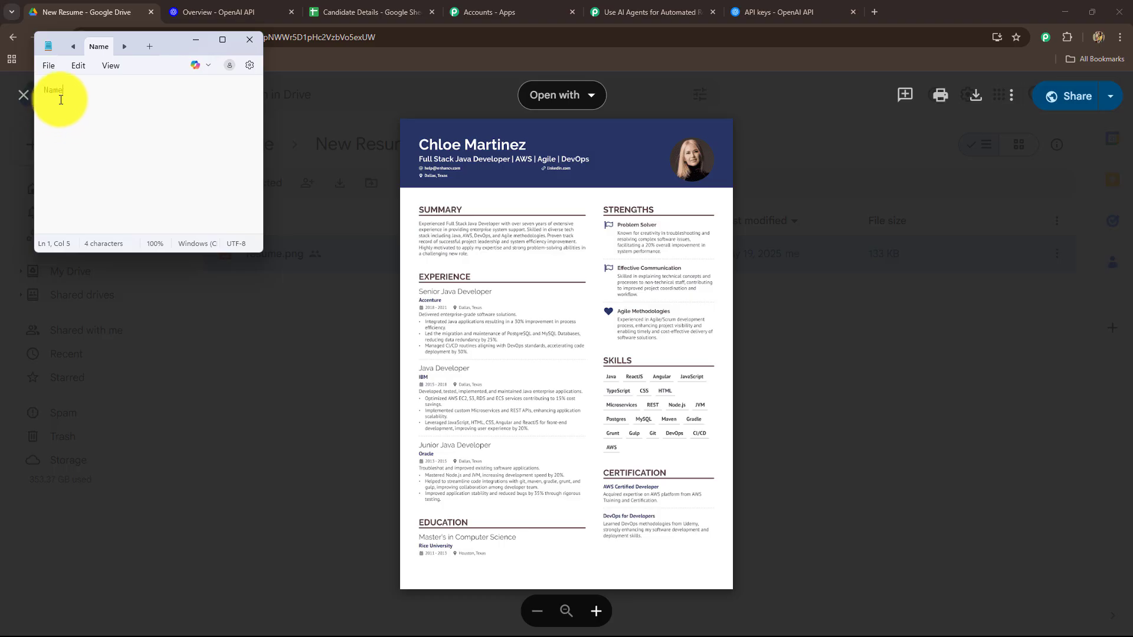
key(Return)
text(Type of text )
text(G)
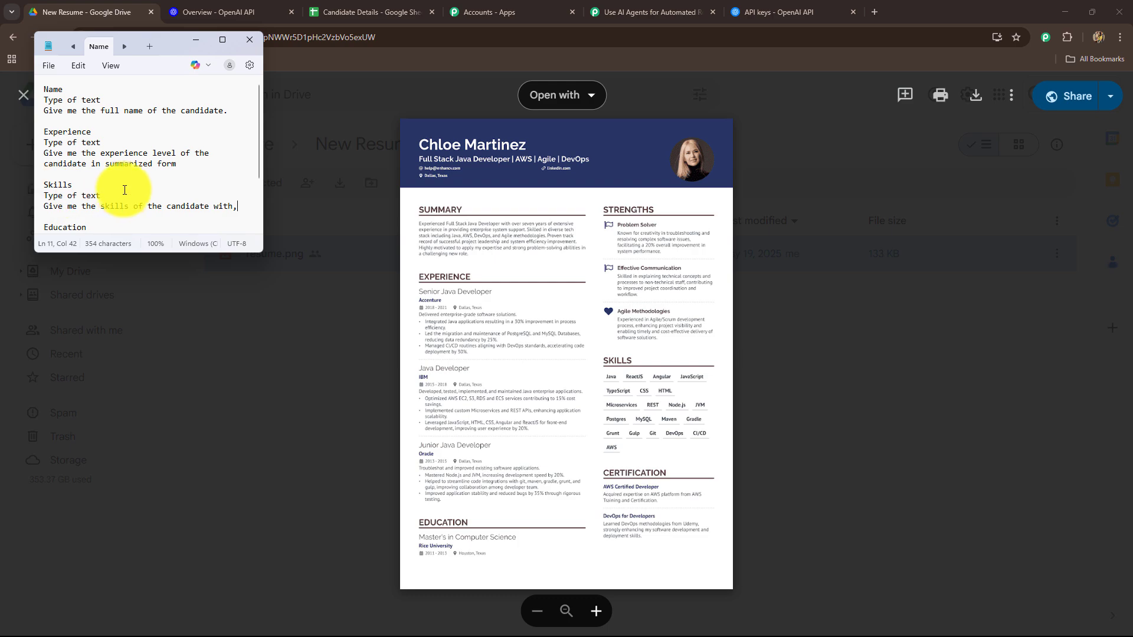
scroll(124, 186, down, 2)
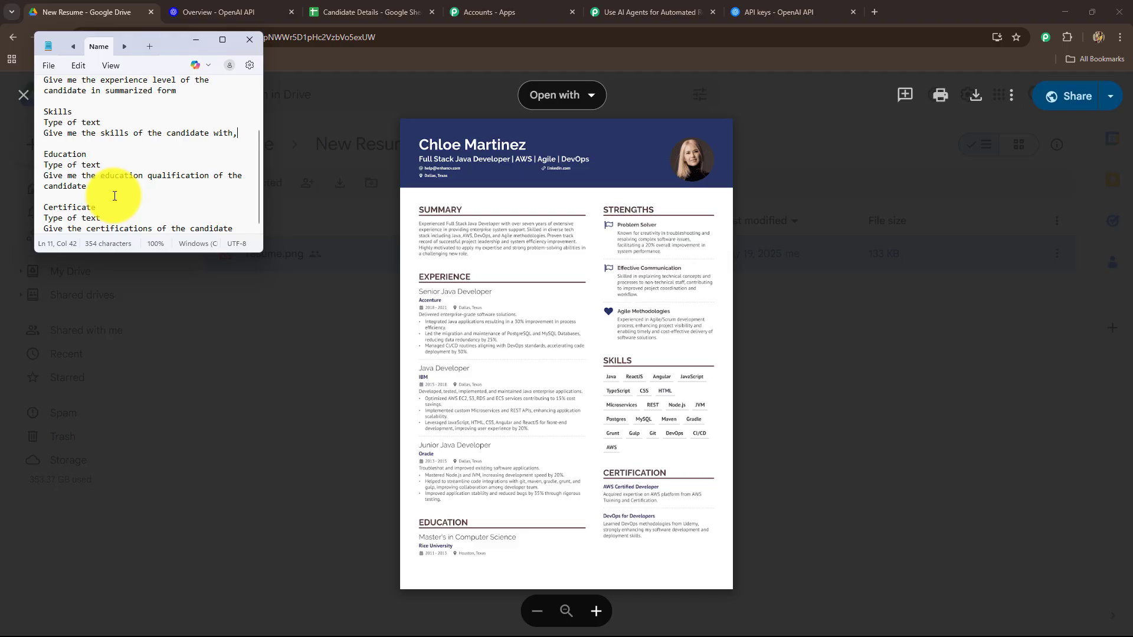
- Copy all the field notes and generate a JSON schema from them in OpenAI's structured outputs guide linked in the Pabbly Connect action
key(ctrl+a)
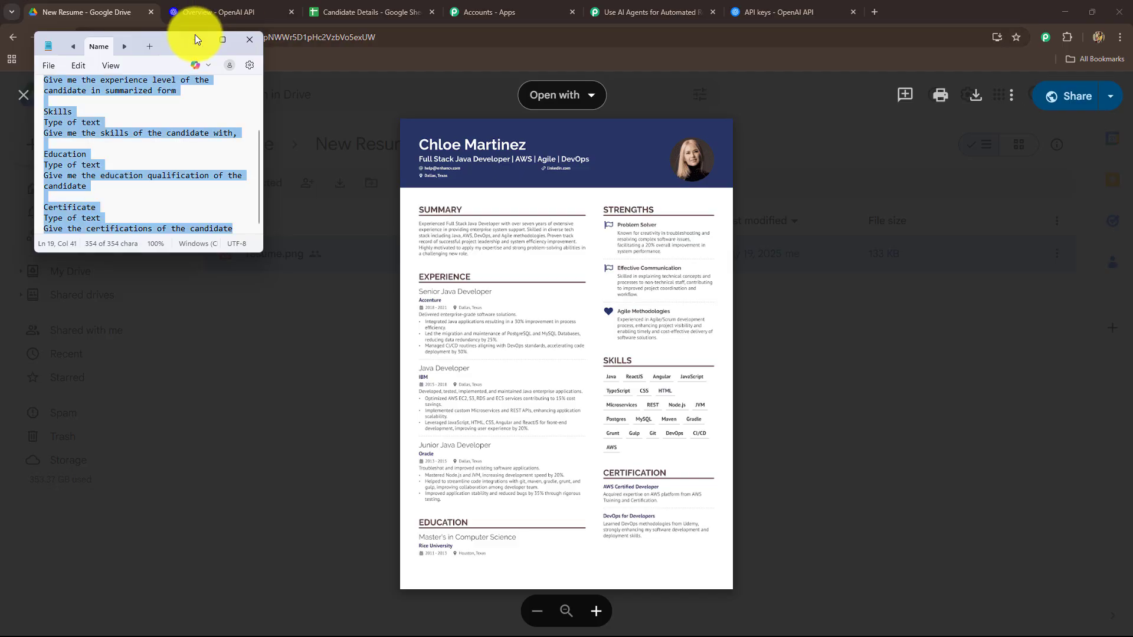
click(195, 39)
click(579, 13)
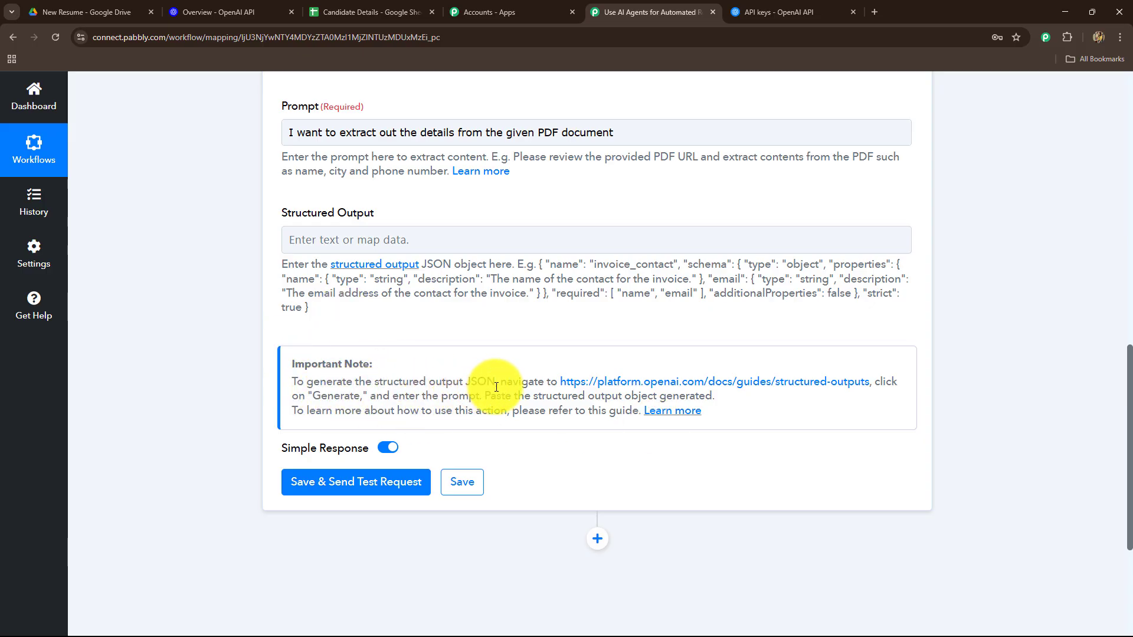
click(653, 387)
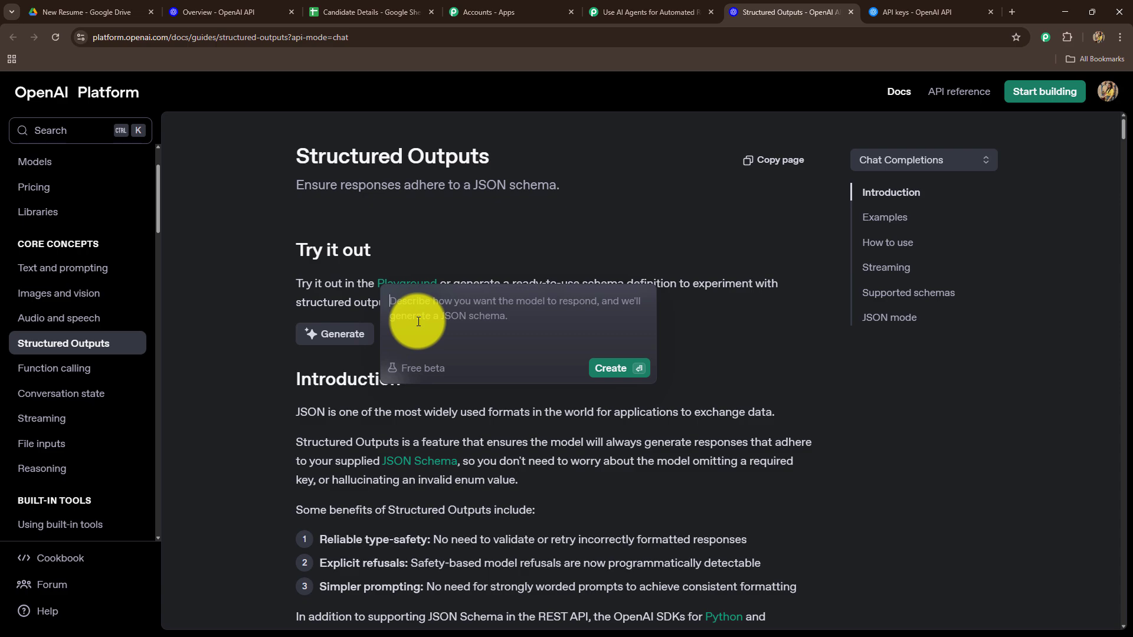
text(Name Type of text Give me the full name of the candidate.  Experience Type of text Give me the experience level of the candidate in summarized form  Skills Type of text Give me the skills of the candidate with,  Education Type of text Give me the education qualification of the candidate  Certificate Type of text Give the certifications of the candidate)
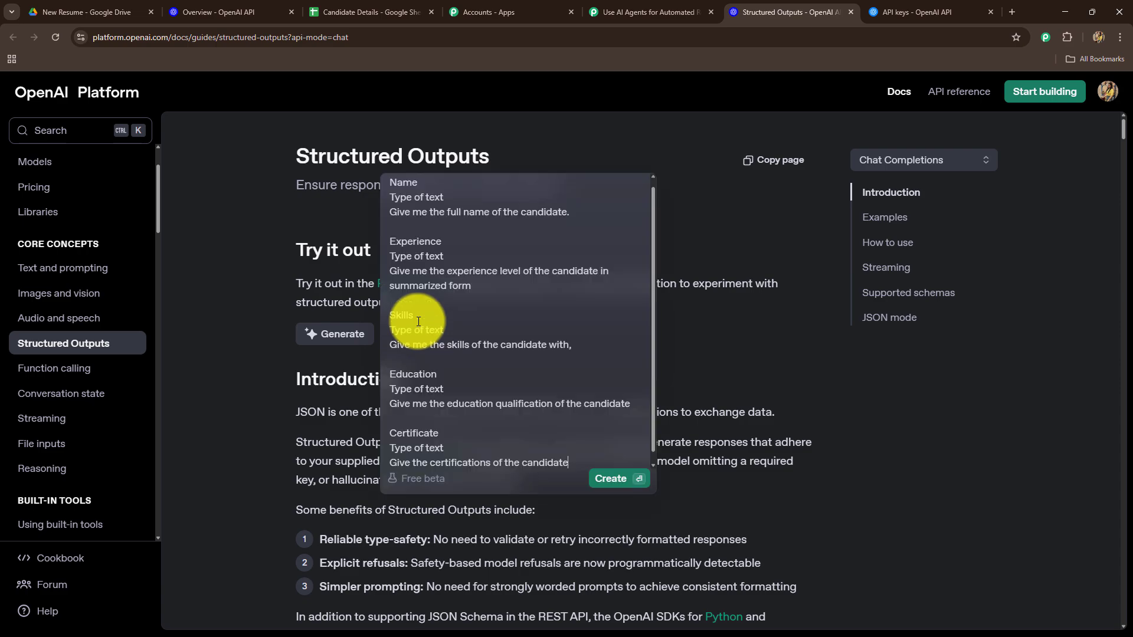
click(611, 479)
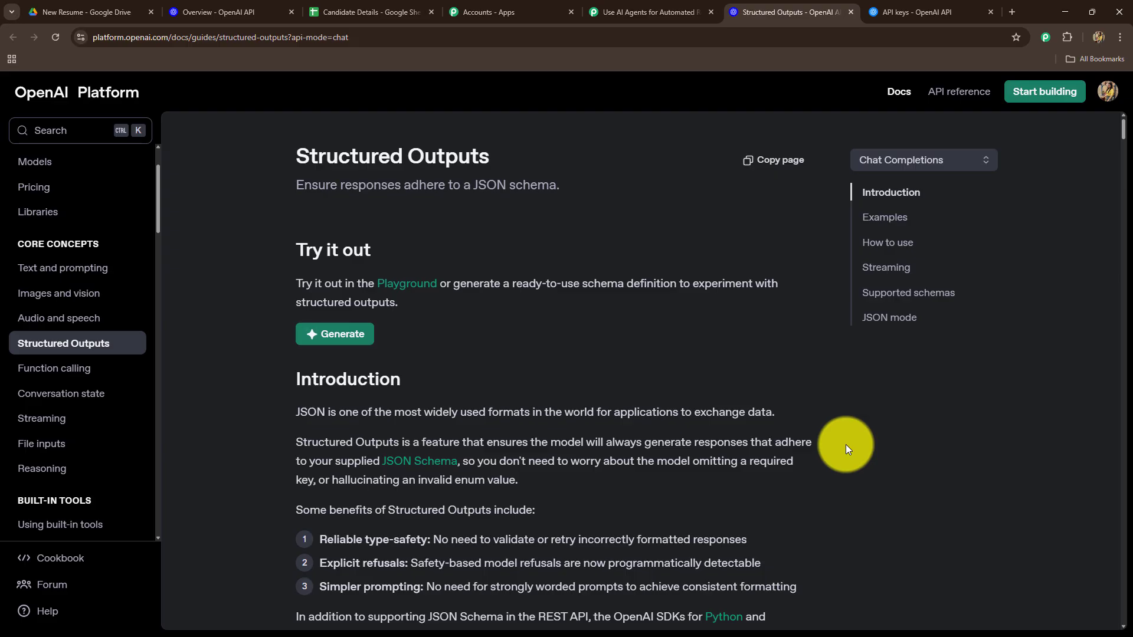
- Copy the generated candidate_profile schema into the OpenAI action's Structured Output in Pabbly Connect, then save the action and send a test request
scroll(385, 359, down, 4)
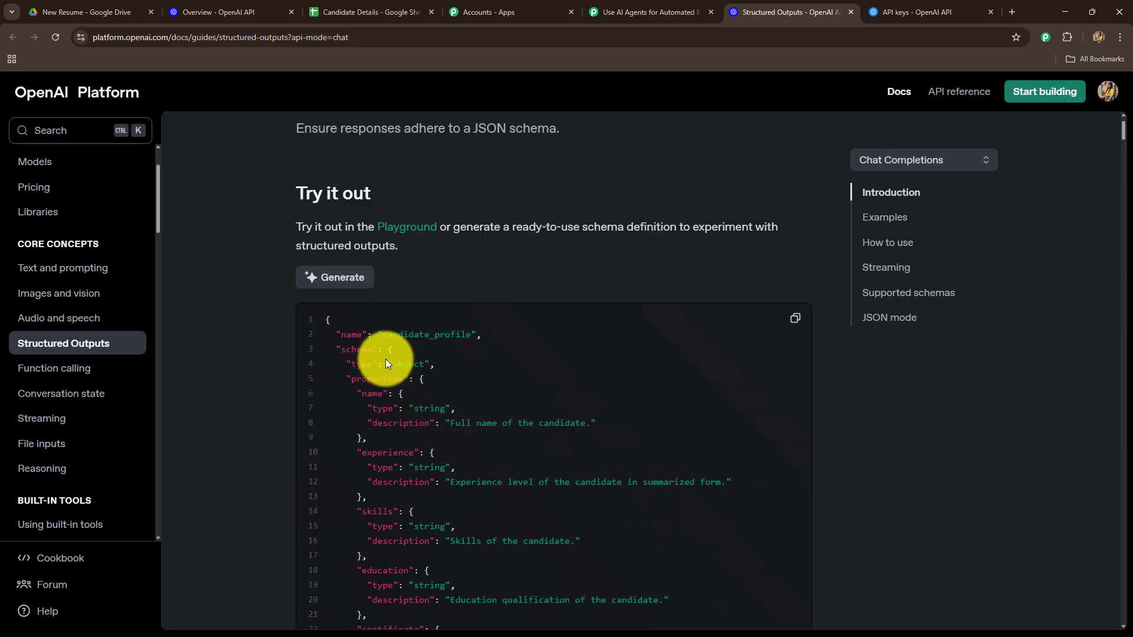
click(795, 139)
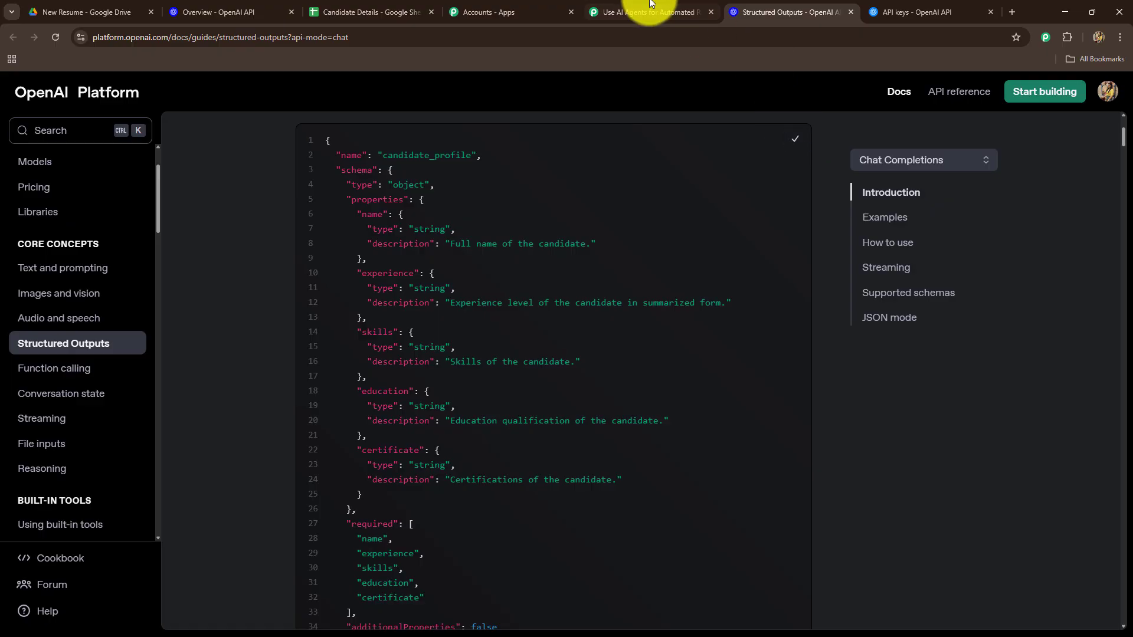
click(649, 12)
click(466, 242)
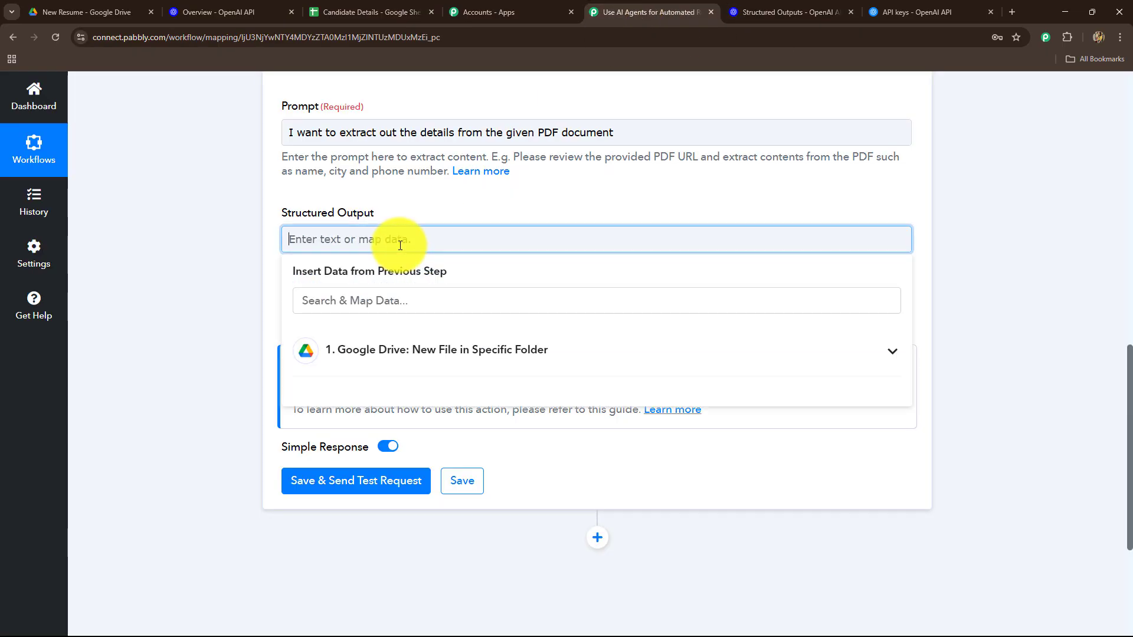
key(ctrl+v)
click(216, 253)
scroll(352, 337, down, 4)
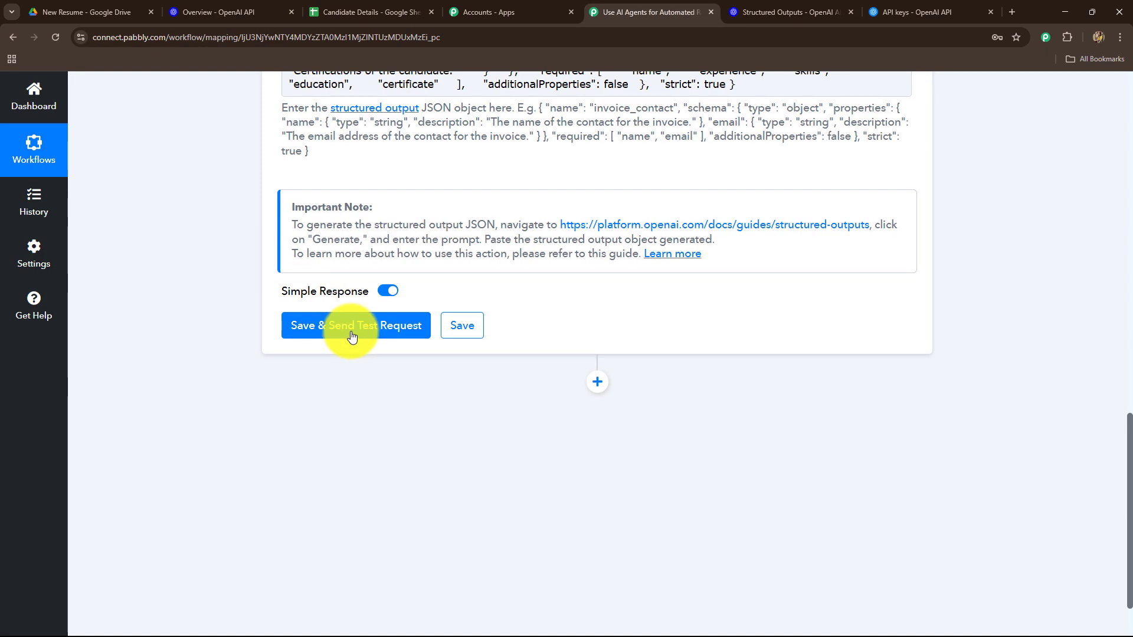
click(347, 325)
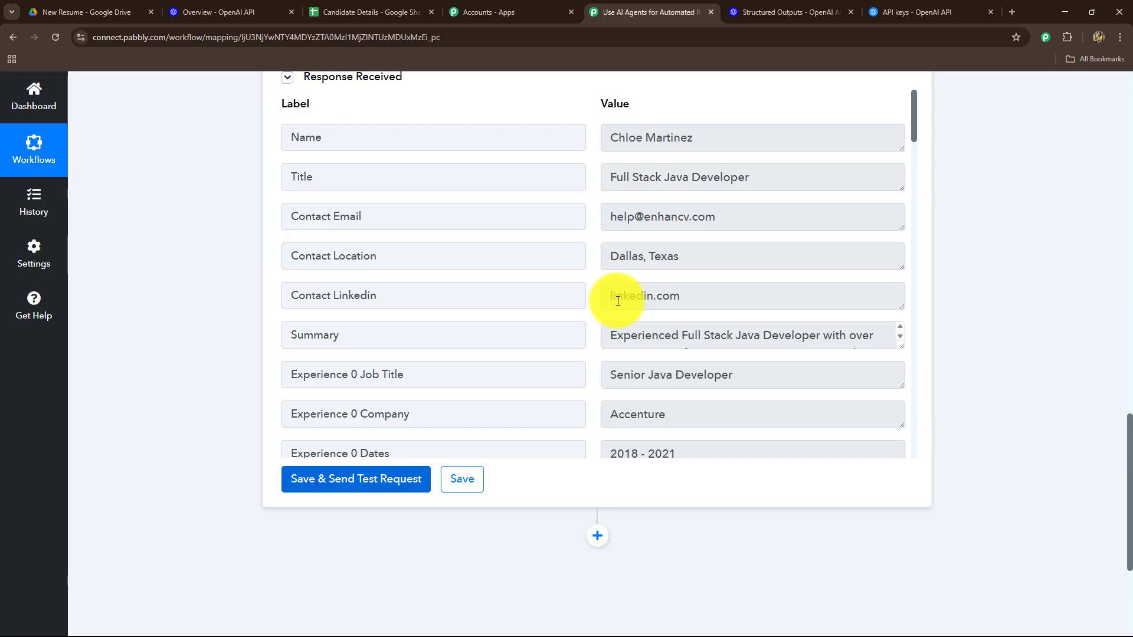
- Review the extracted resume details in the test response, including contact information, summary, experience, strengths and education
triple_click(642, 147)
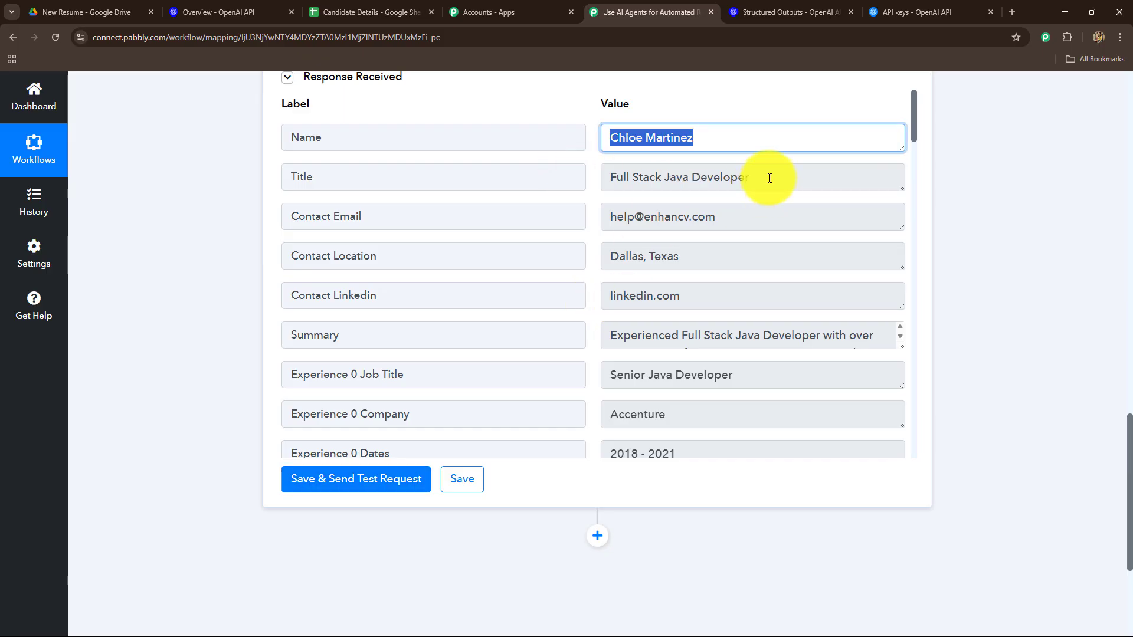
click(684, 186)
triple_click(684, 186)
triple_click(620, 216)
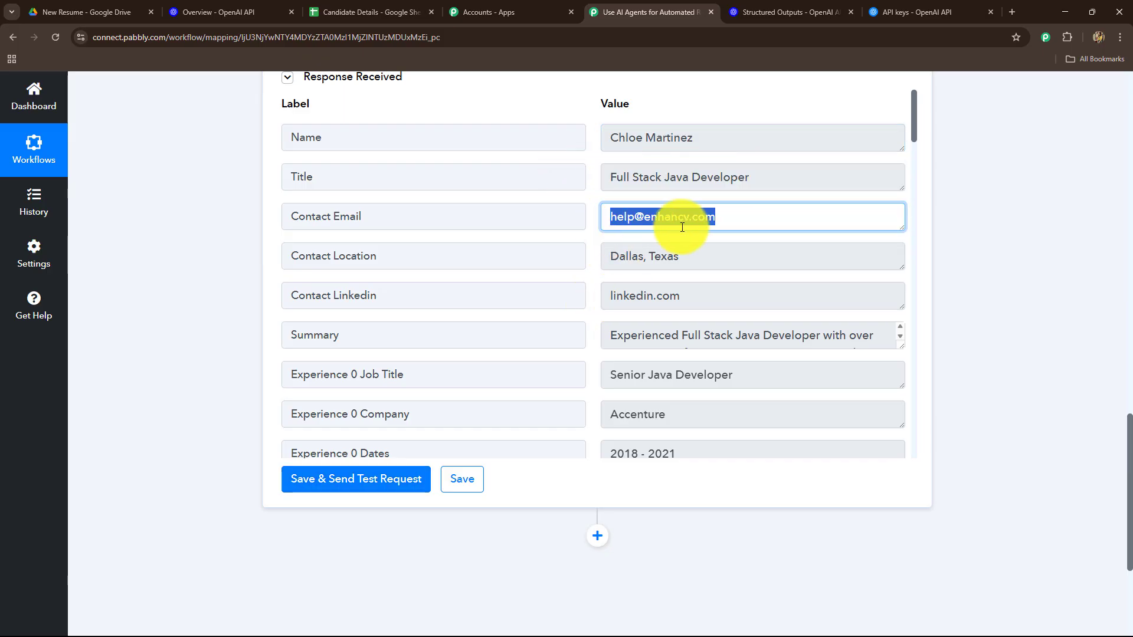
triple_click(614, 264)
triple_click(608, 302)
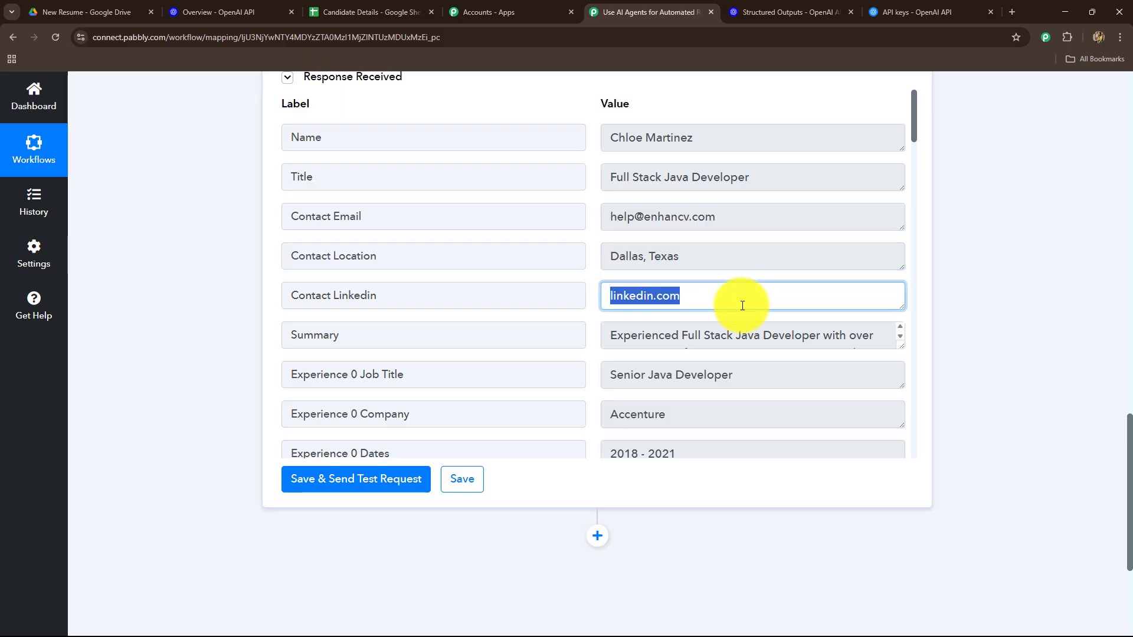
scroll(679, 371, down, 2)
drag(611, 219, 853, 239)
drag(614, 260, 779, 286)
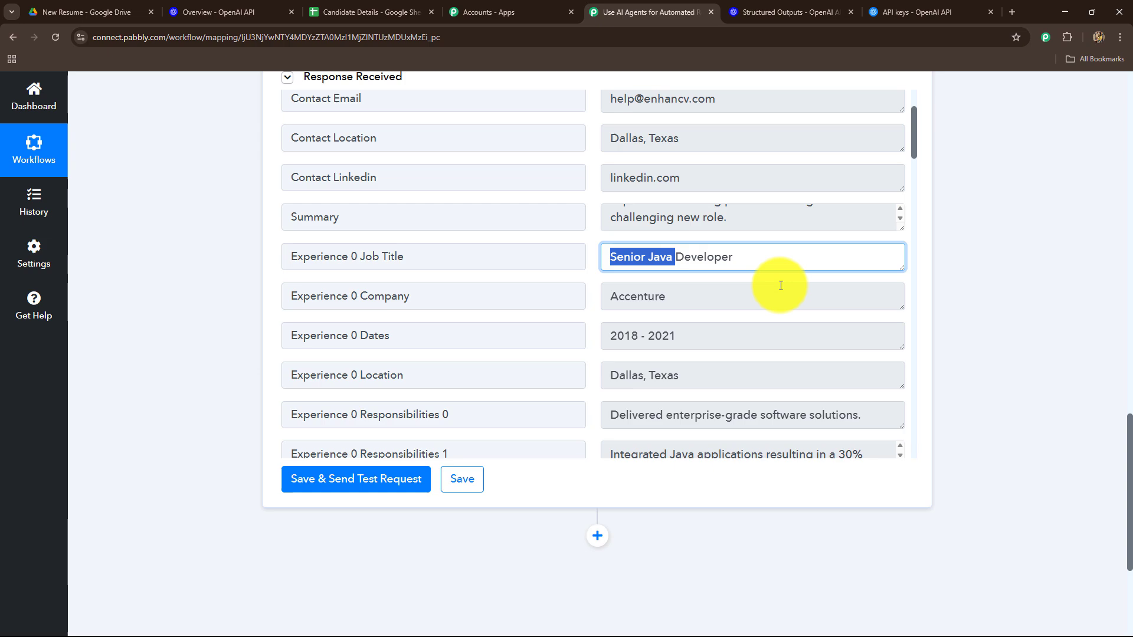
double_click(613, 302)
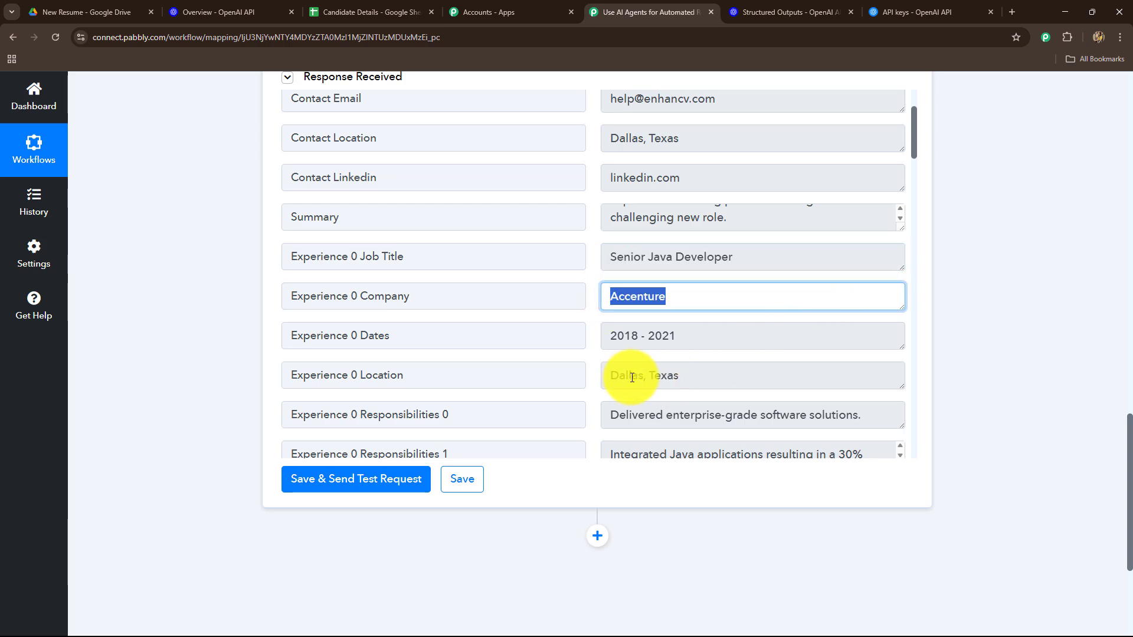
scroll(615, 392, down, 2)
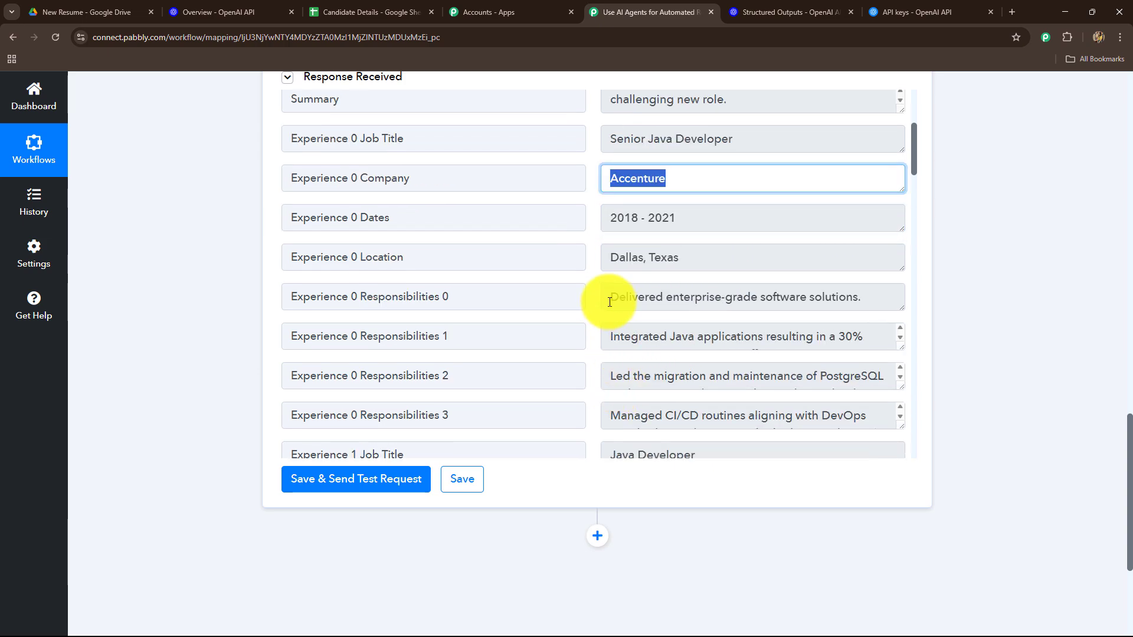
drag(609, 302, 862, 300)
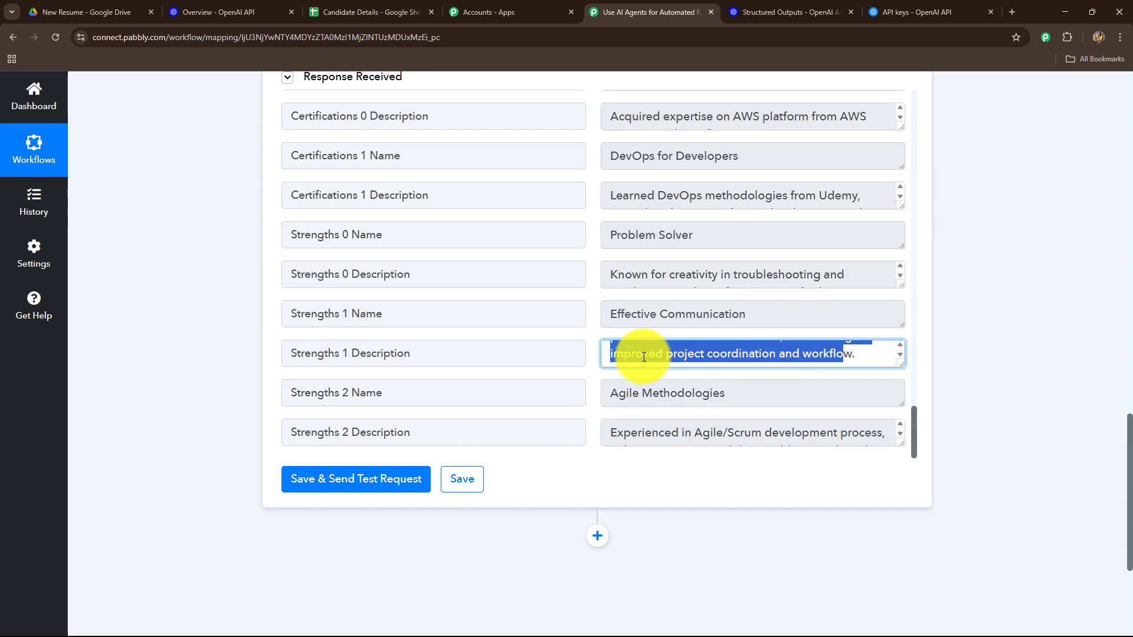
scroll(643, 356, up, 3)
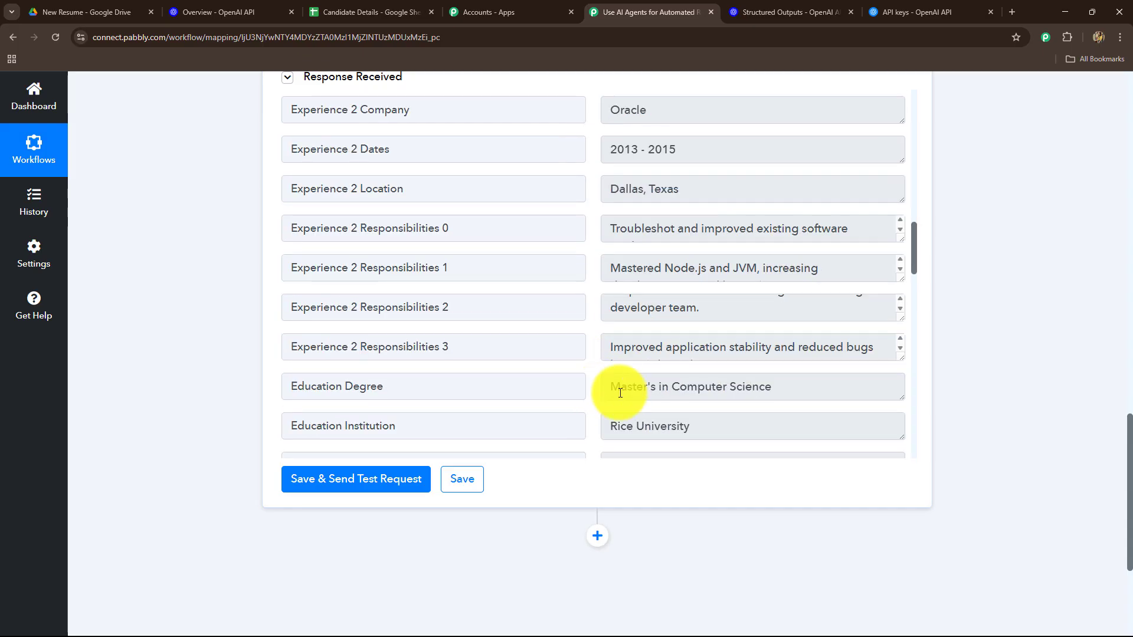
triple_click(621, 393)
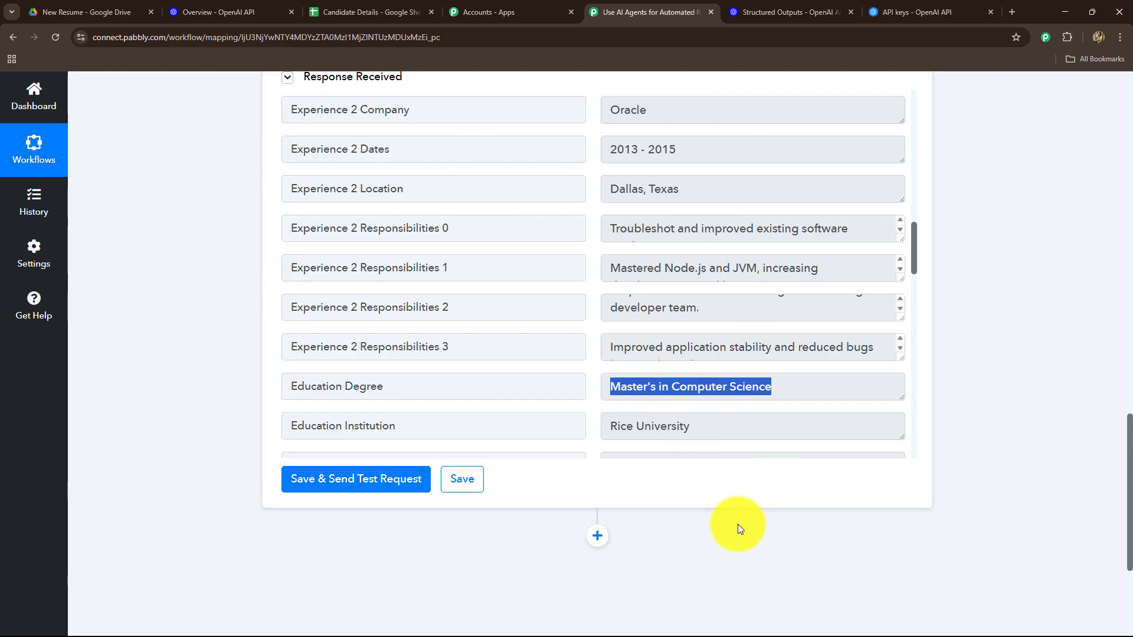
- Add another OpenAI (ChatGPT, DALL-E, Whisper) action after the extraction step with the event Extract Content from PDF/Image
scroll(726, 532, down, 4)
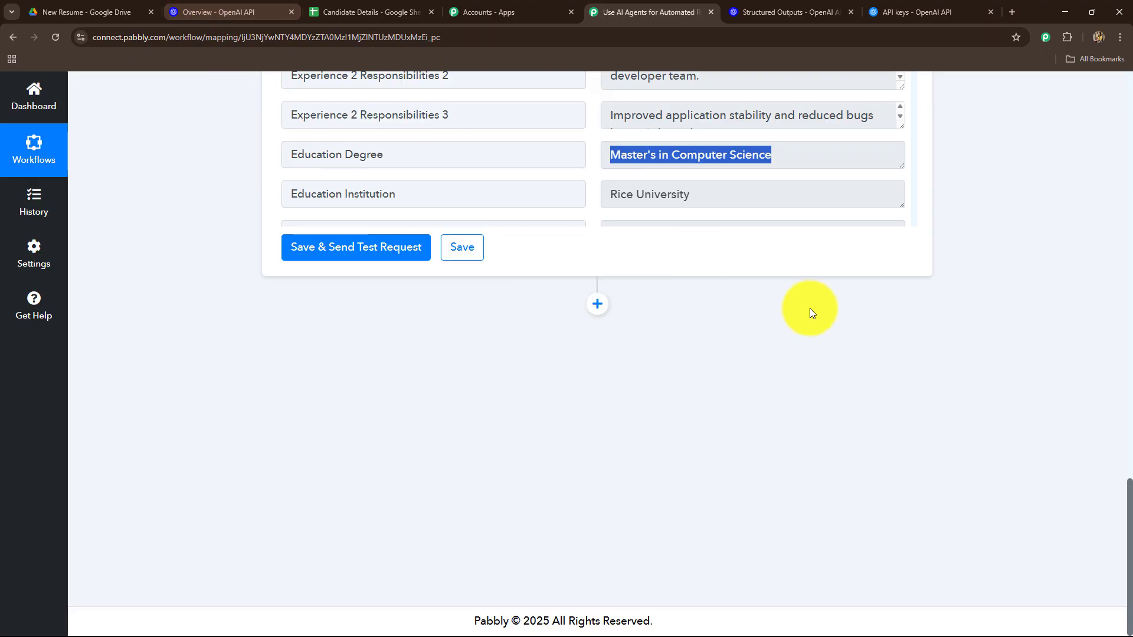
click(594, 305)
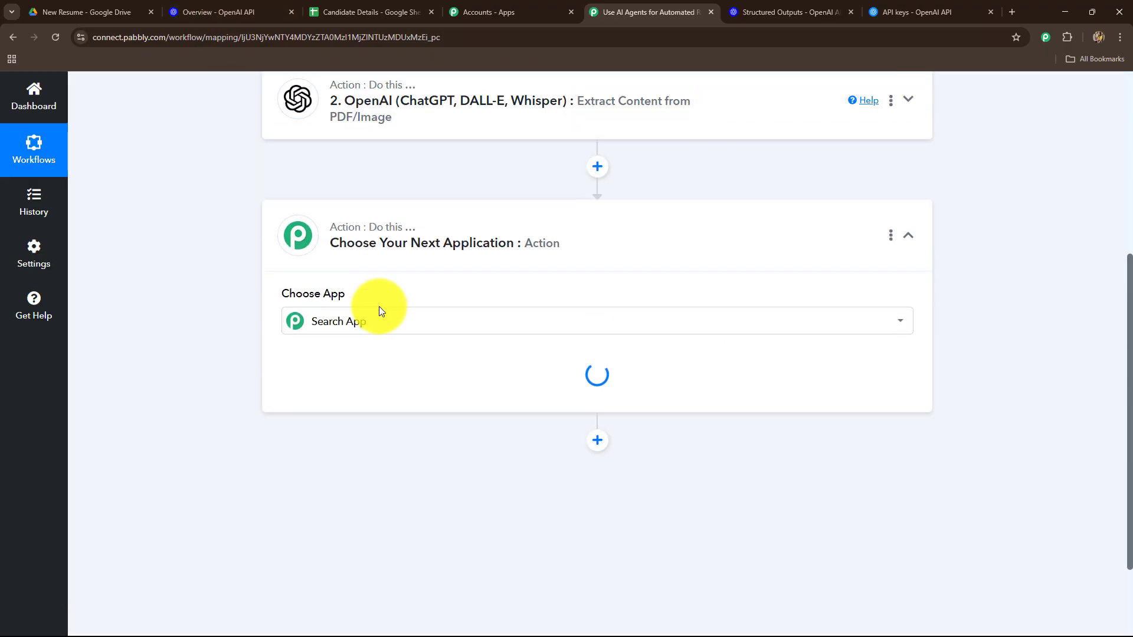
text(Ope)
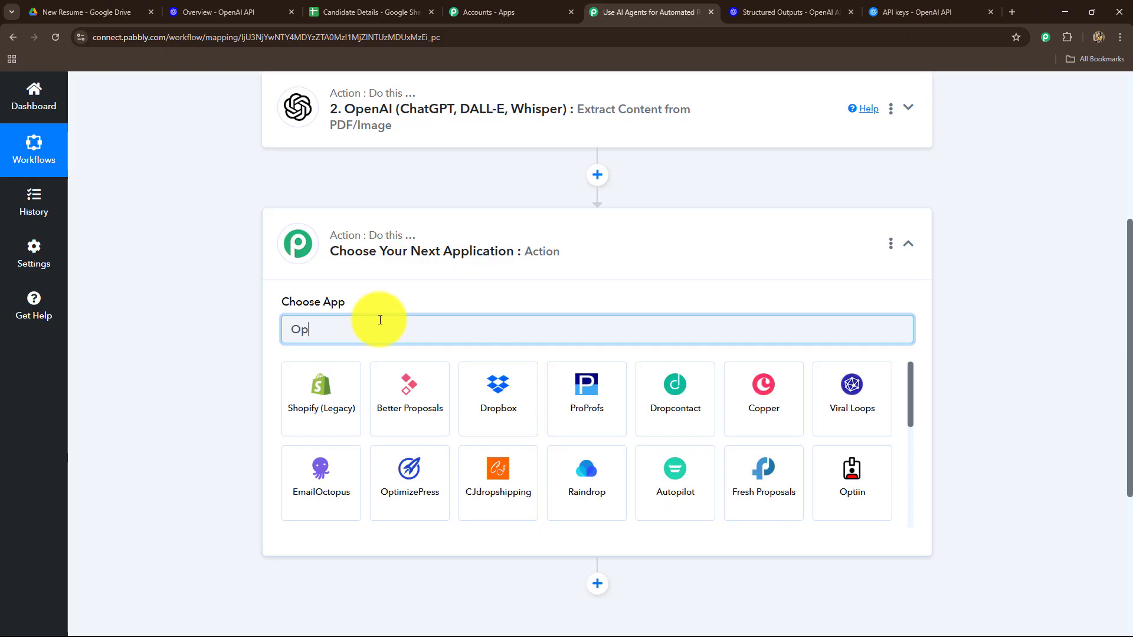
click(421, 428)
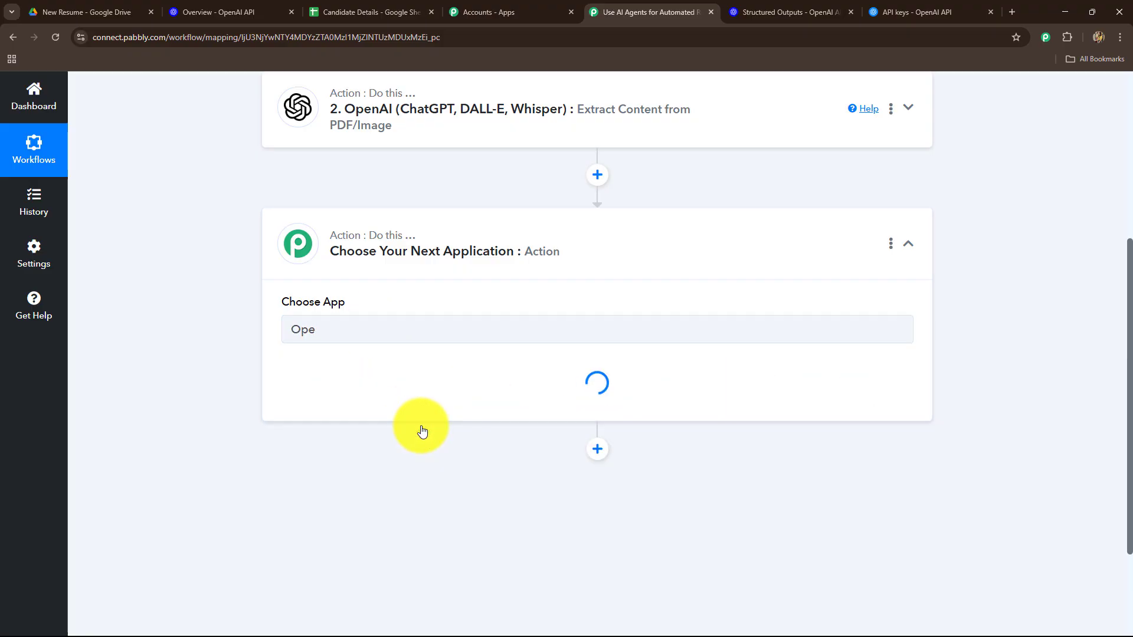
click(353, 398)
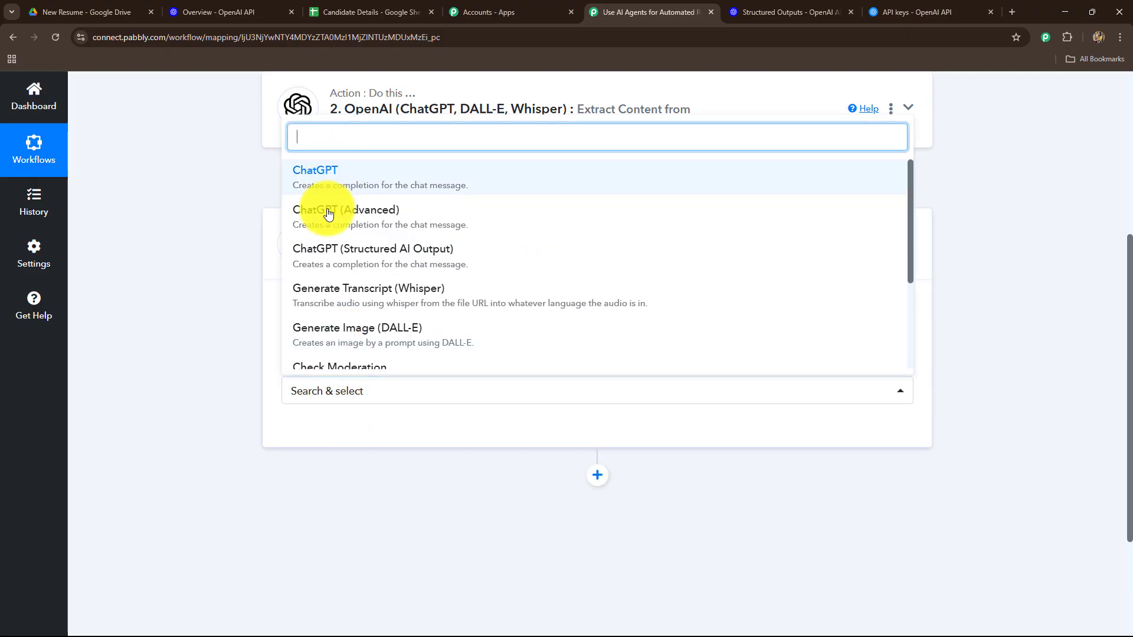
scroll(326, 295, down, 3)
click(324, 285)
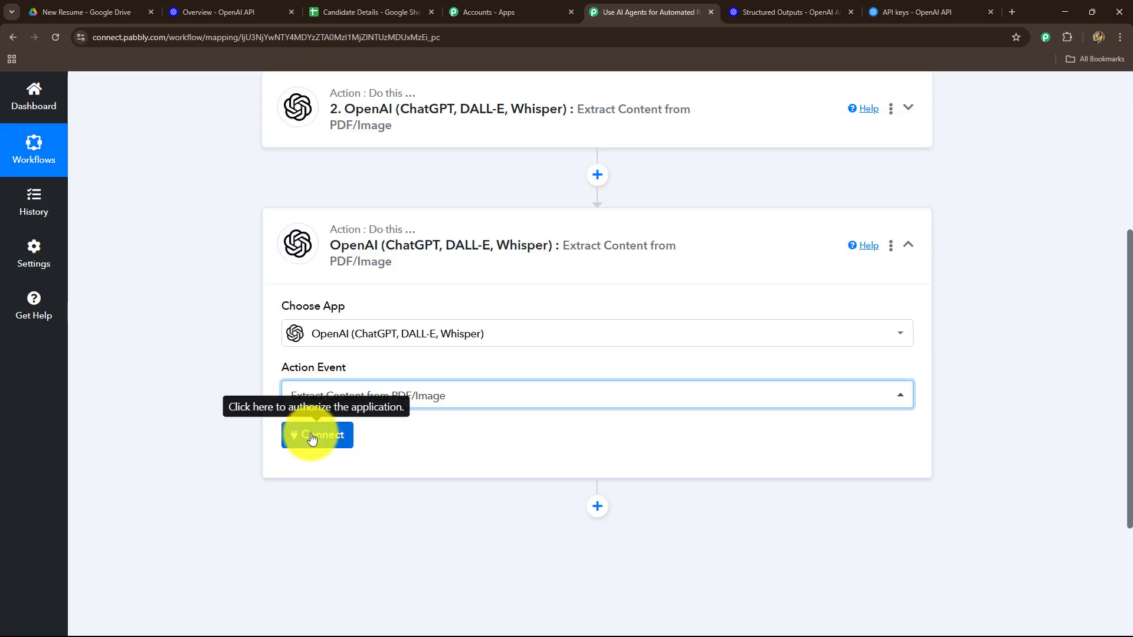
- Connect the new OpenAI action through the existing connection OpenAI (ChatGPT, DALL-E, Whisper) #29, with GPT 4o mini as the model
click(313, 437)
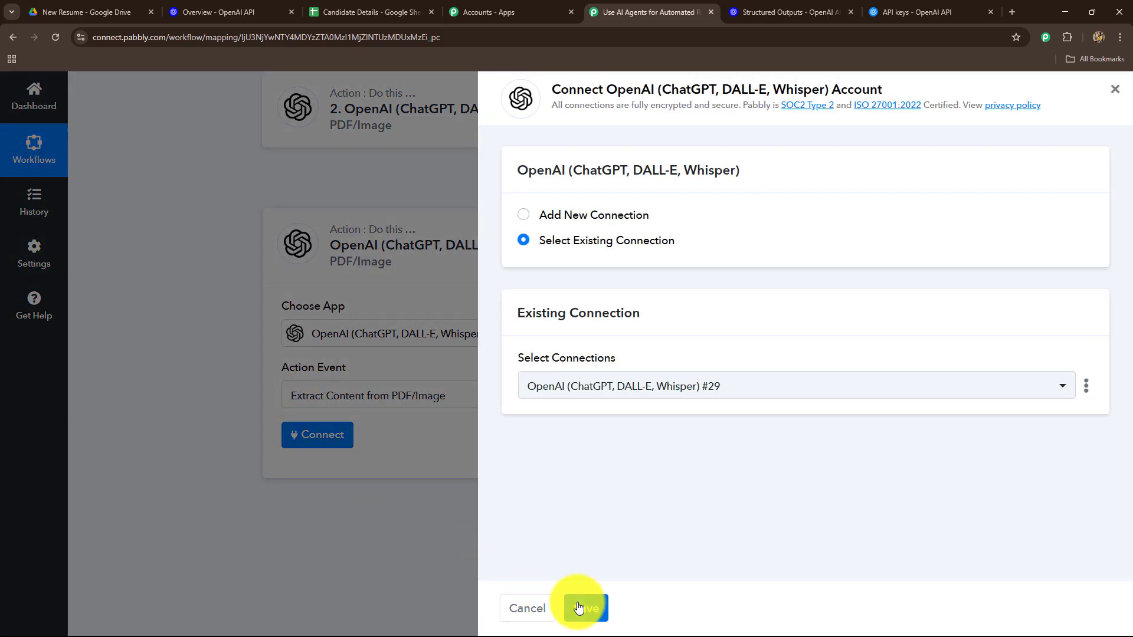
click(578, 607)
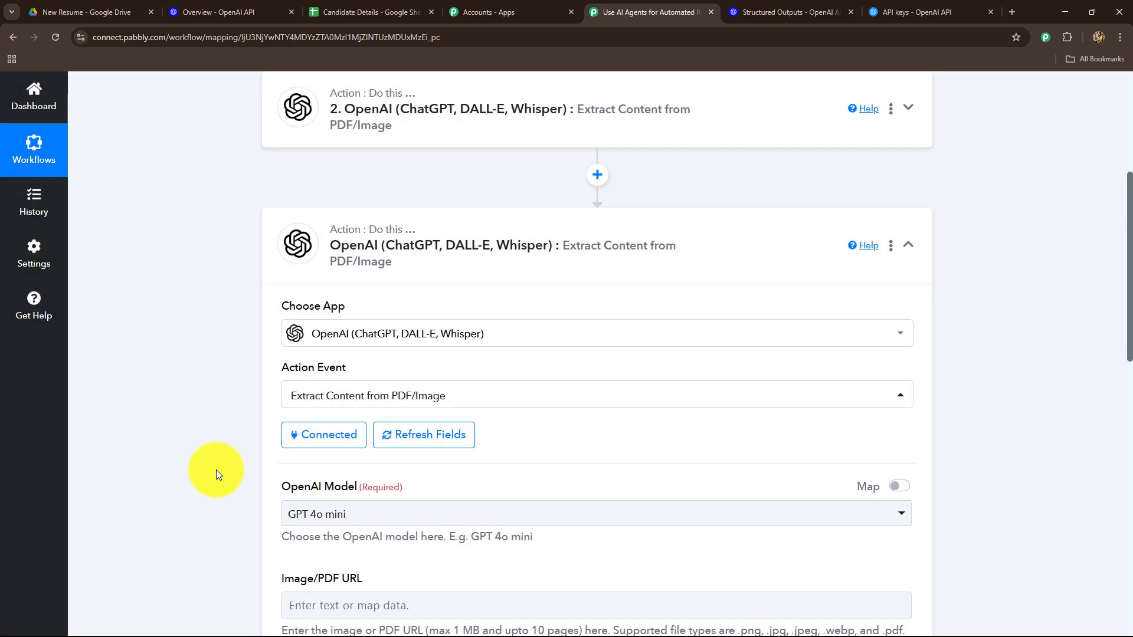
scroll(216, 469, down, 4)
click(359, 288)
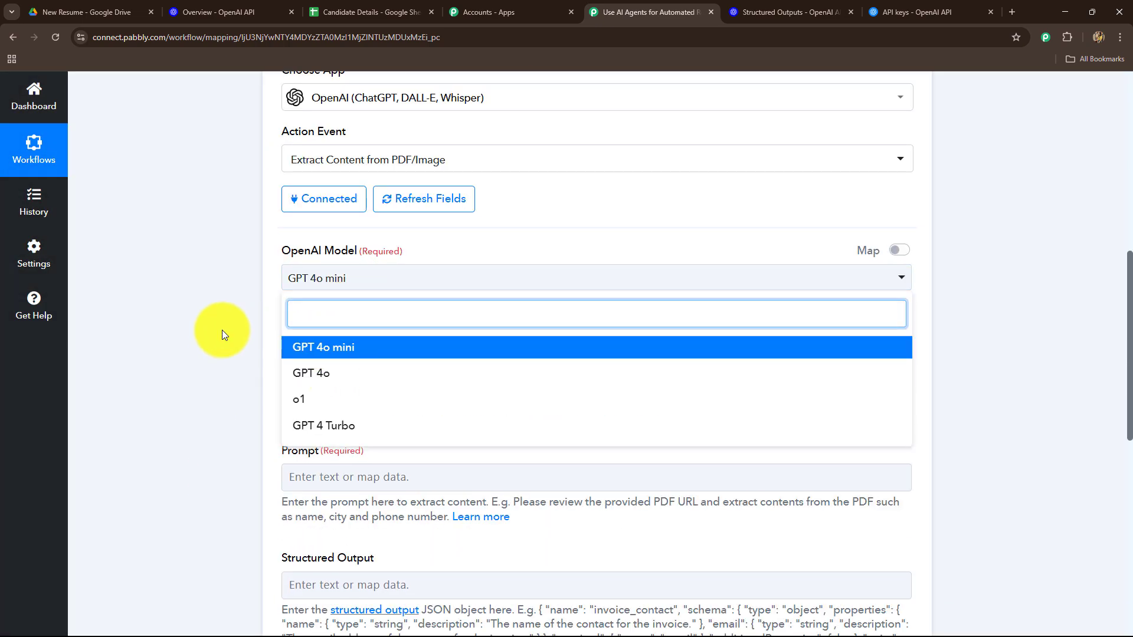
scroll(222, 331, down, 2)
click(202, 283)
- Map the WebContentLink from the Google Drive trigger into the second OpenAI action's Image/PDF URL
click(382, 255)
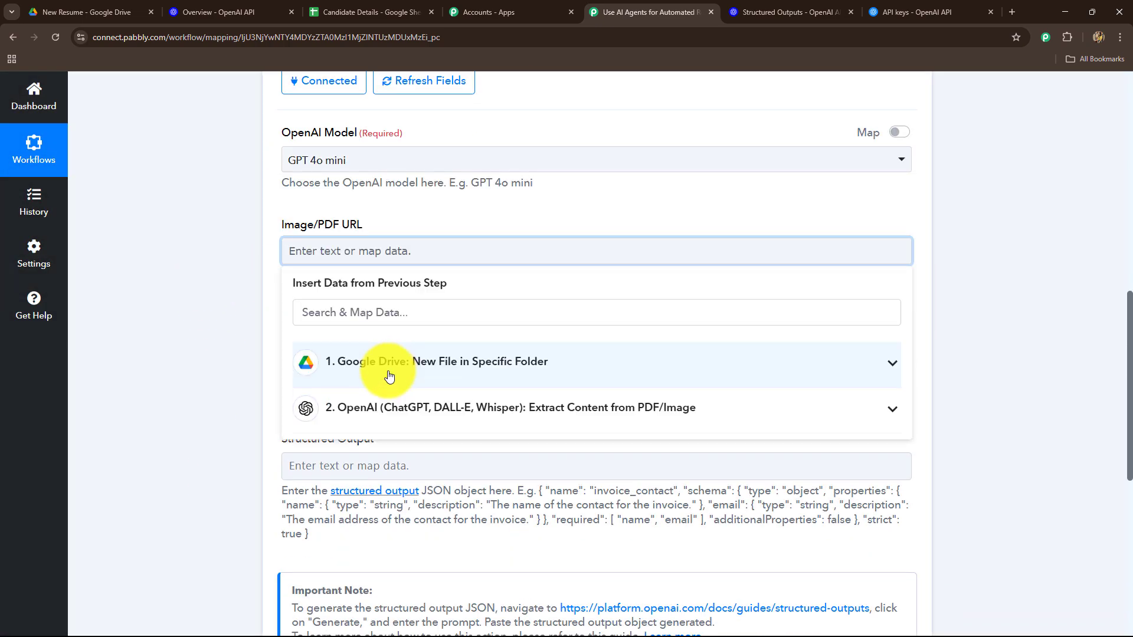
click(385, 367)
click(374, 459)
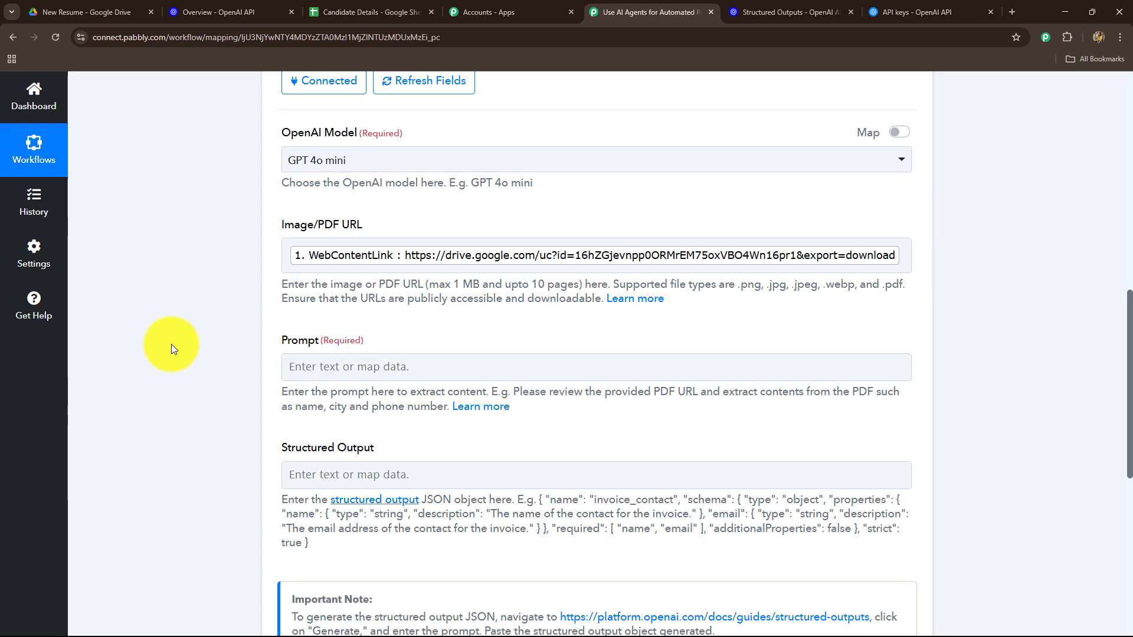
- Enter a prompt screening resumes for a Software Developer position against the job criteria, answering with Decision: Shortlist / Reject and a brief evidence-based reason
scroll(171, 342, down, 2)
click(310, 245)
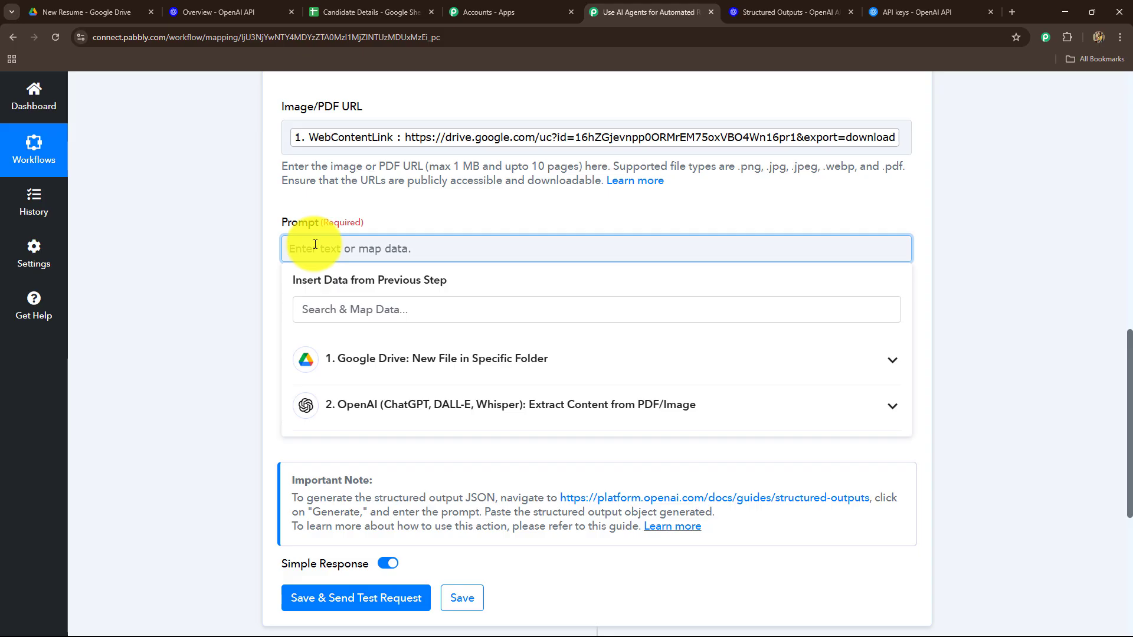
text(You are an expert recruitment assistant helping us screen candidates for a Software Developer position. Please analyze the candidate’s resume provided below and compare it against the job description. The ideal candidate must have at least 2 years of hands-on experience with JavaScript, React.js, Node.js, and REST APIs. They should also be familiar with Git and Agile development methodology. Preference is given to candidates who have experience with TypeScript, CI/CD pipelines, or Test-Driven Development (TDD), although these are not mandatory. The resume should also clearly explain the candidate’s roles, responsibilities, and relevant project work. Good structure, clarity, and professionalism in the resume are important. Based on this evaluation, respond in the following format: "Decision: Shortlist / Reject. Reason: [Provide a brief, evidence-based explanation].)
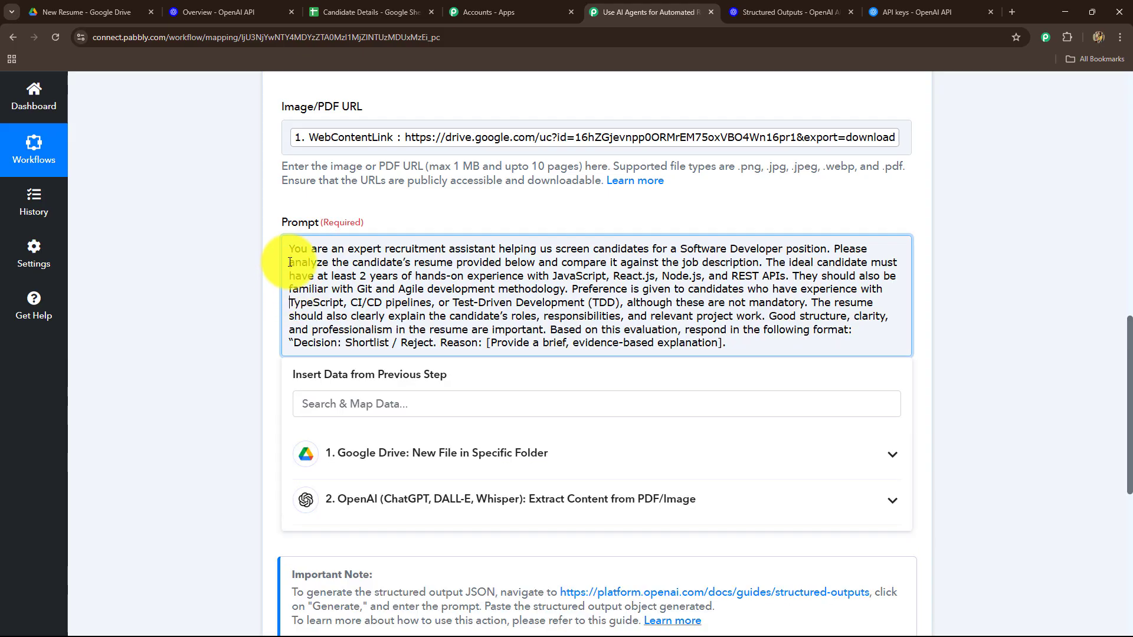
drag(288, 251, 830, 254)
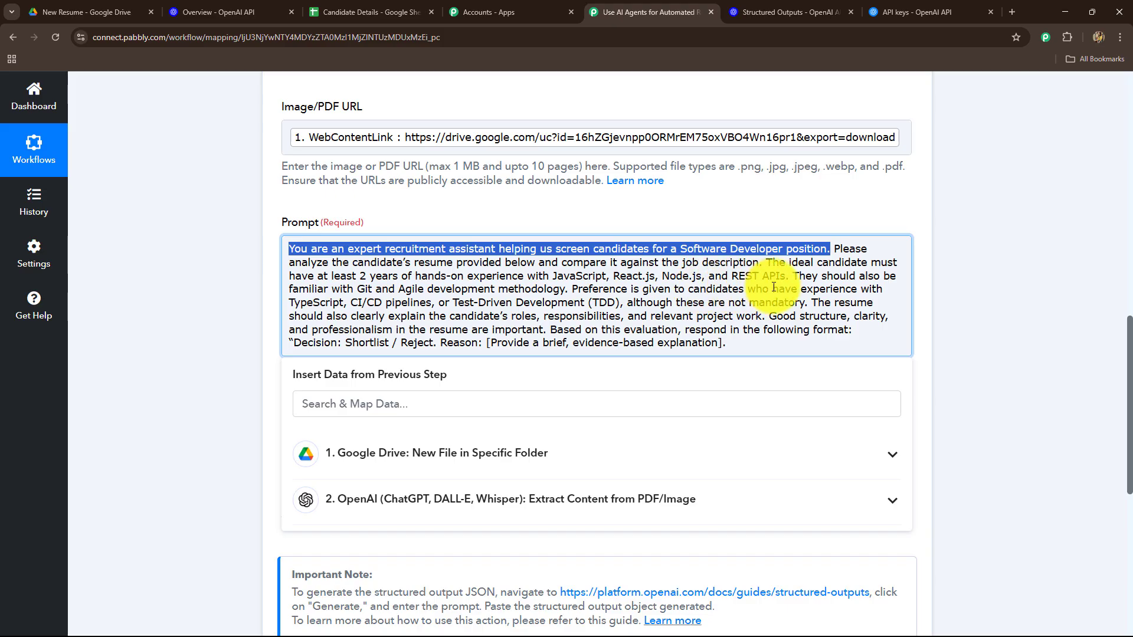
drag(788, 275, 518, 276)
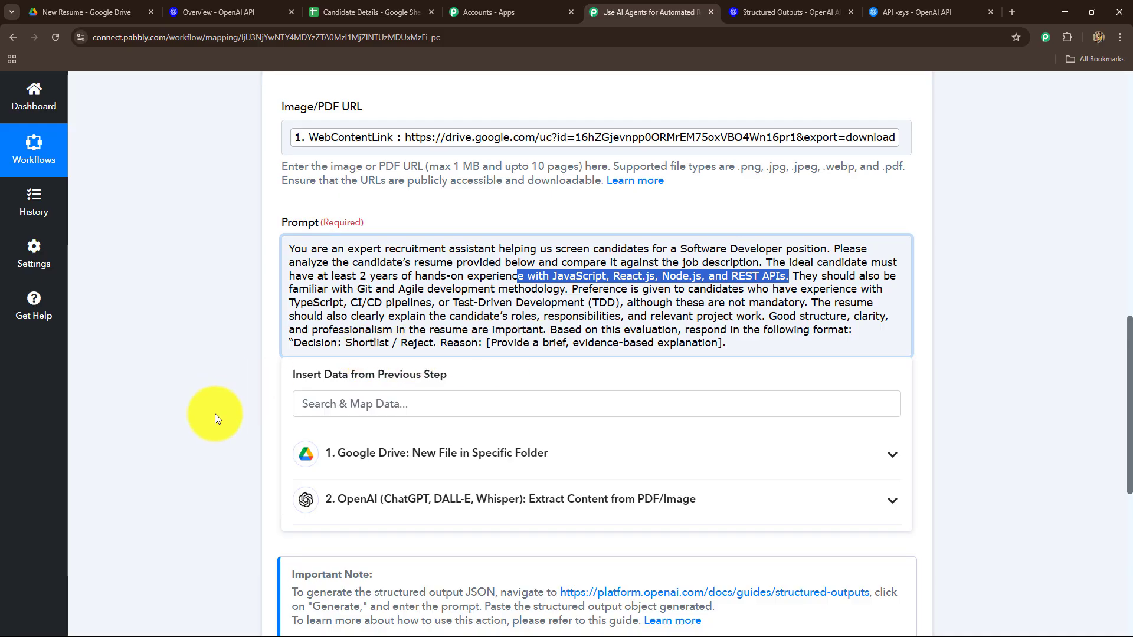
click(175, 416)
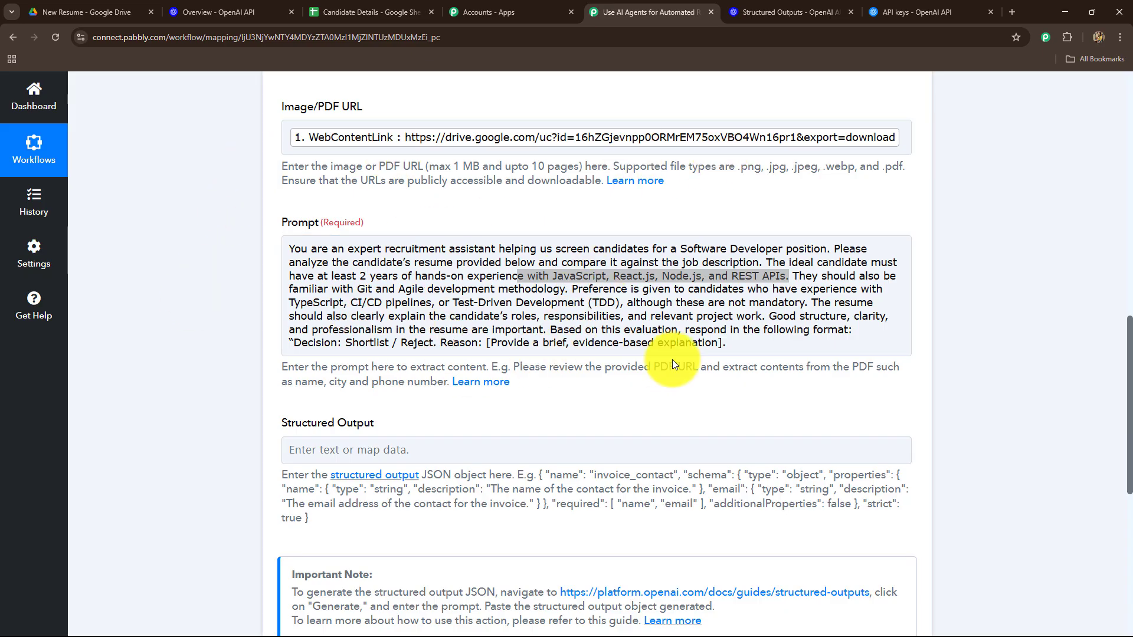
- Save the screening action with a test request and enlarge the returned message content to read the decision and reason
scroll(260, 443, down, 6)
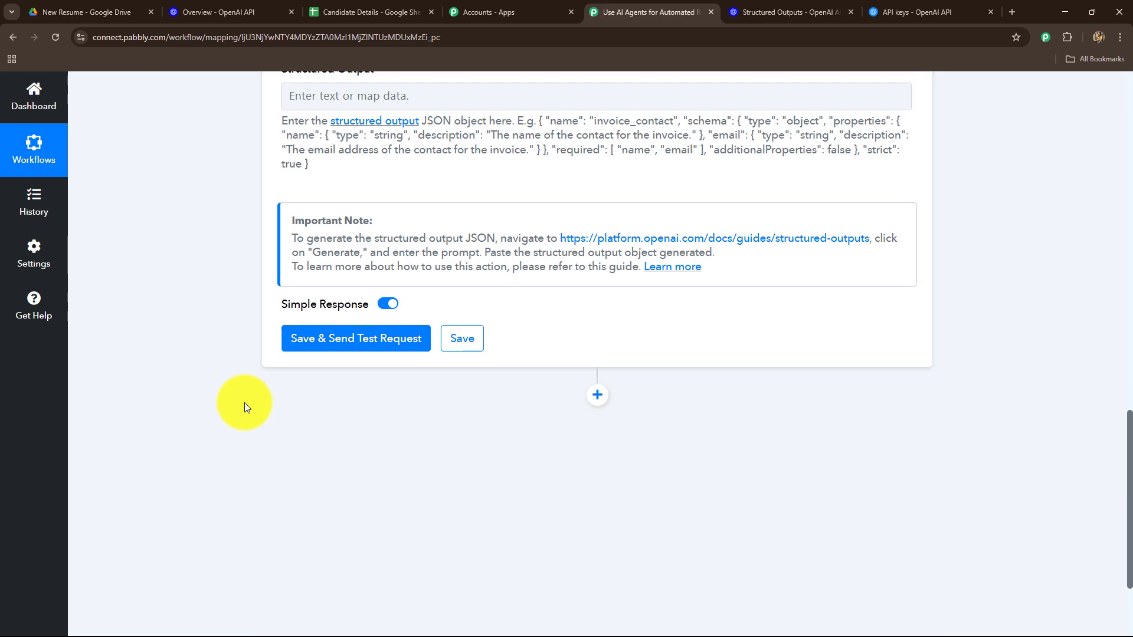
click(340, 342)
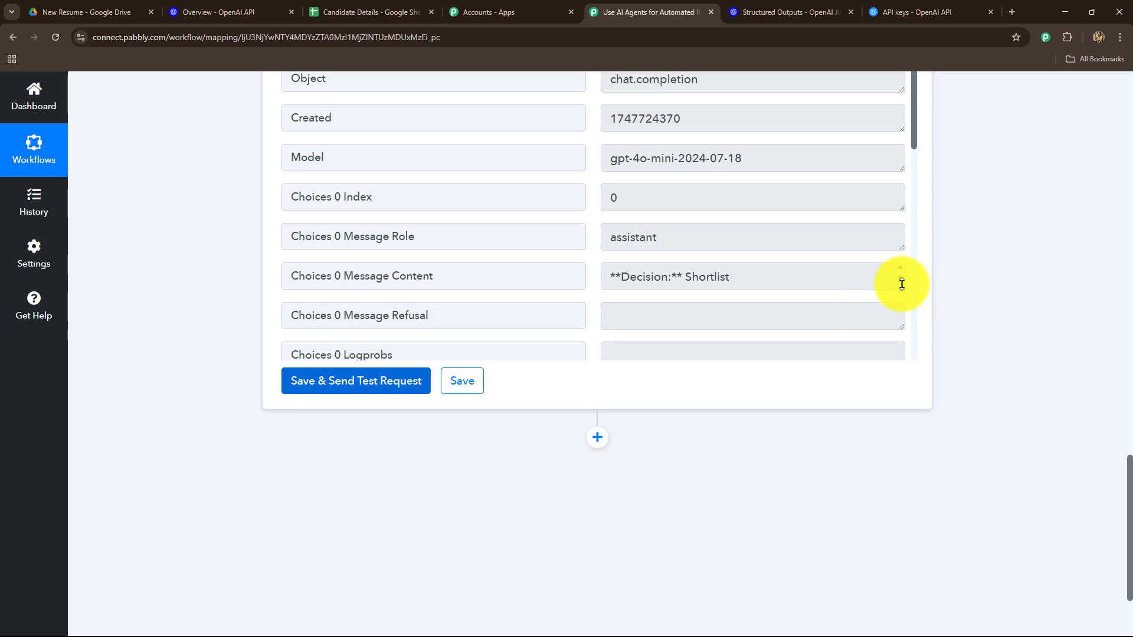
drag(902, 284, 877, 342)
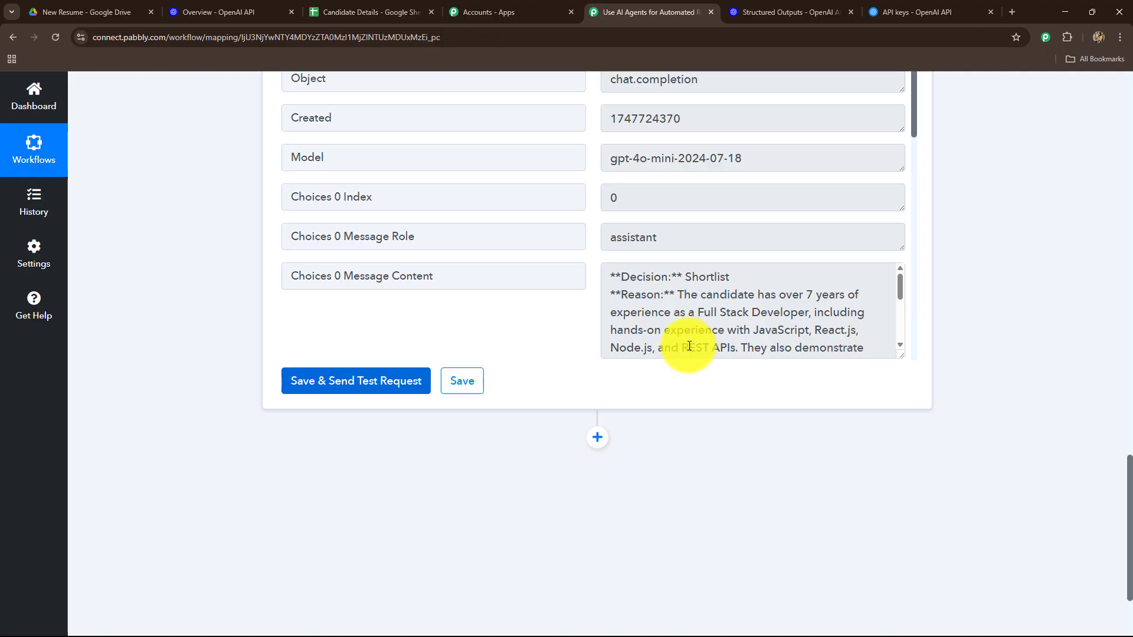
- Add a Google Sheets action after the screening step with the event Add New Row
scroll(684, 348, down, 5)
scroll(580, 303, down, 3)
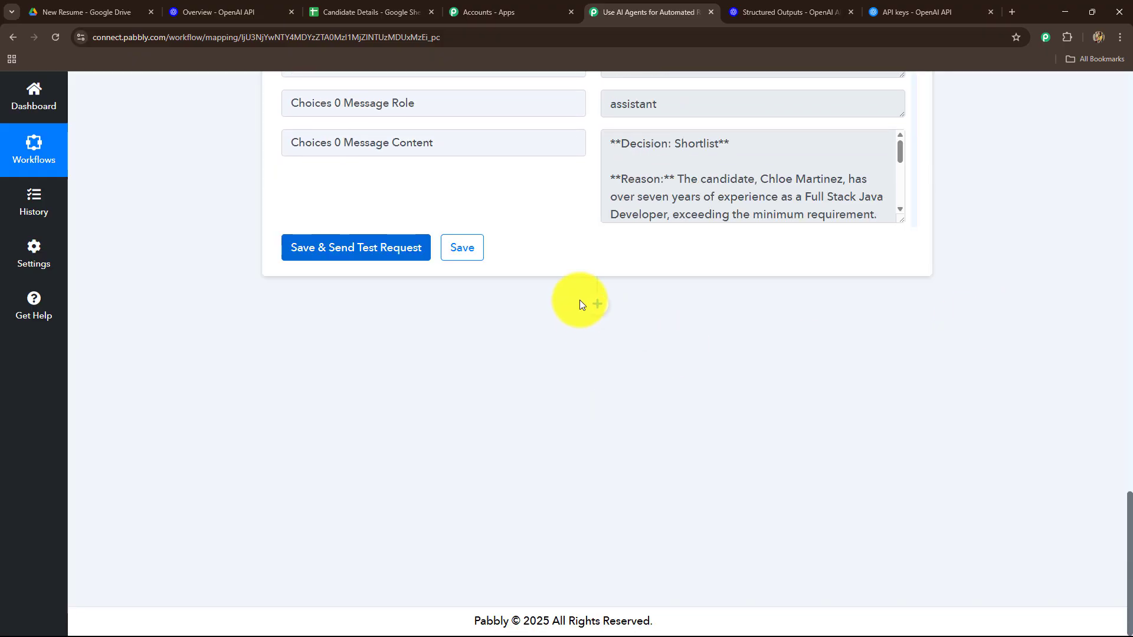
click(596, 305)
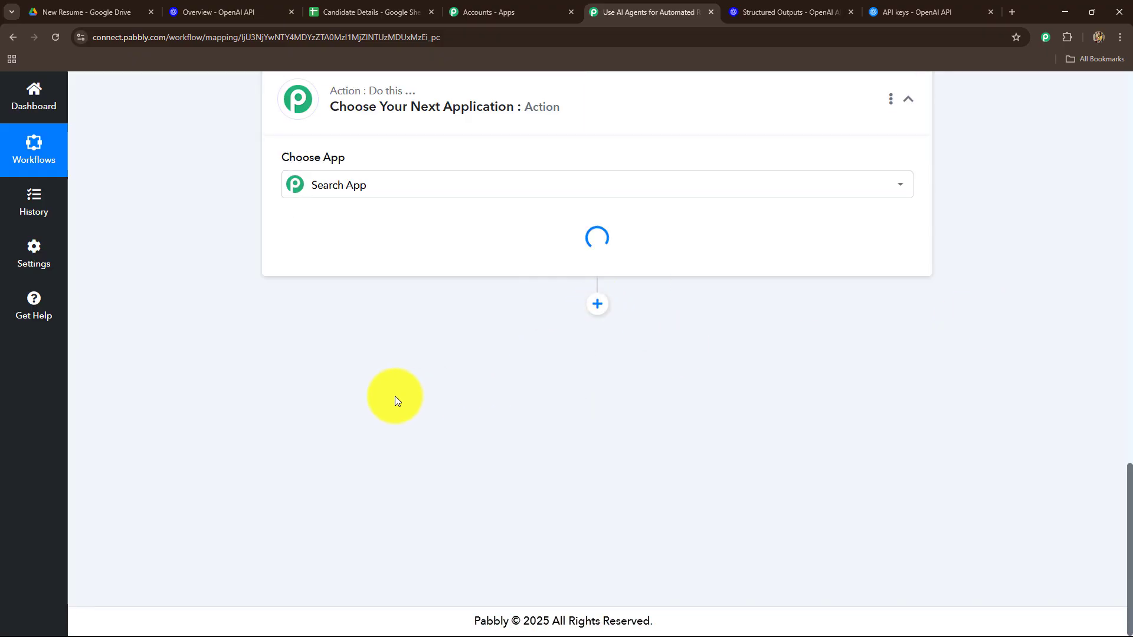
text(G)
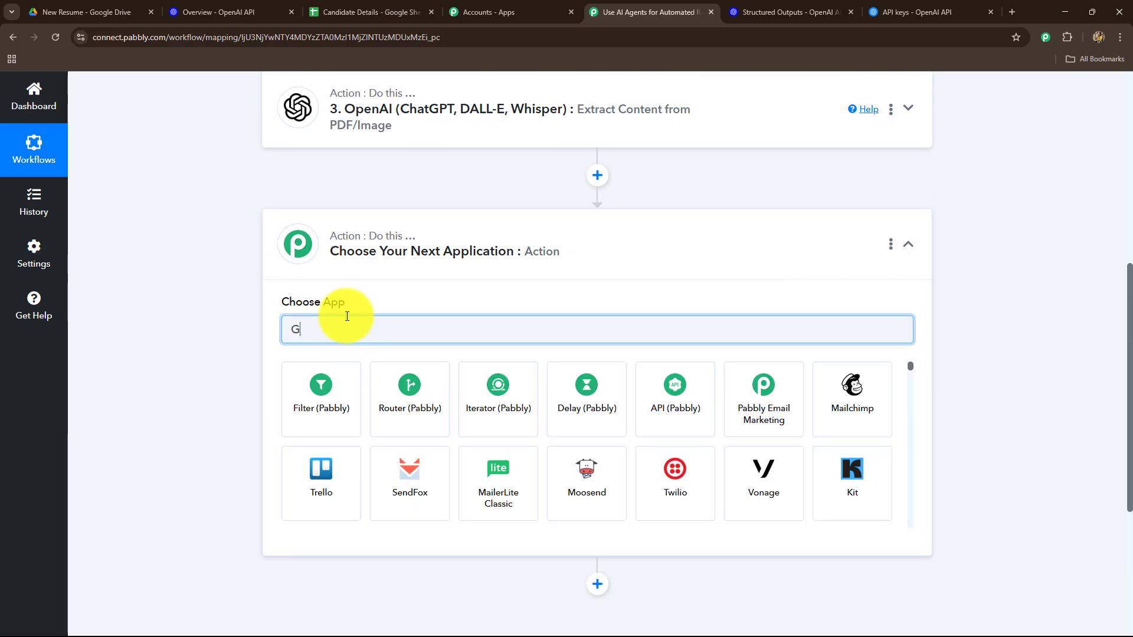
text(oo)
click(320, 387)
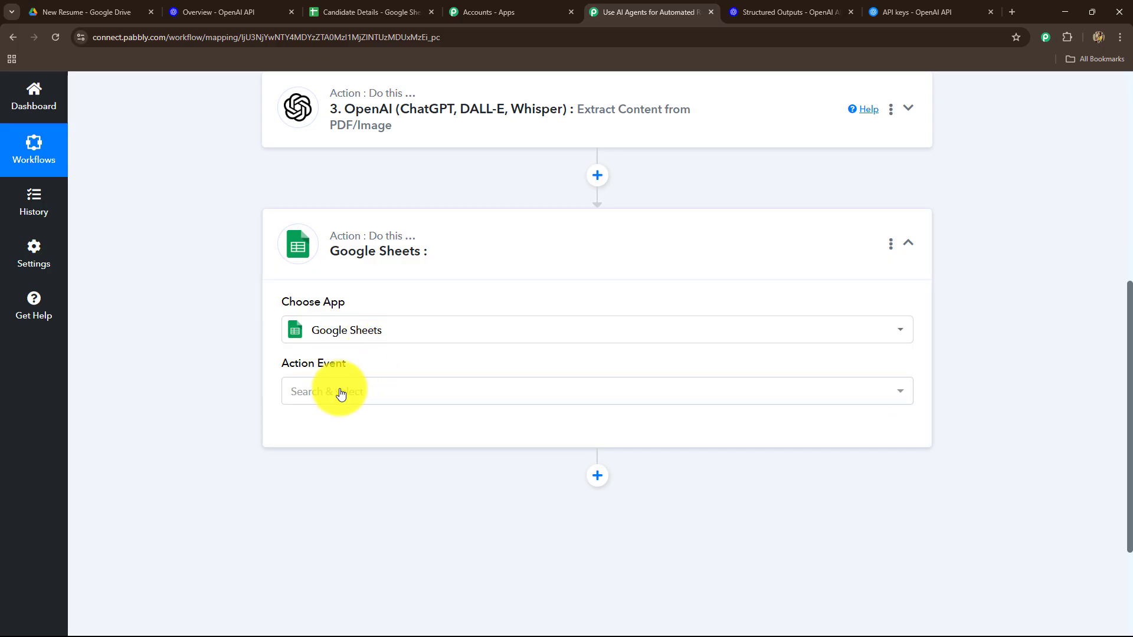
click(340, 392)
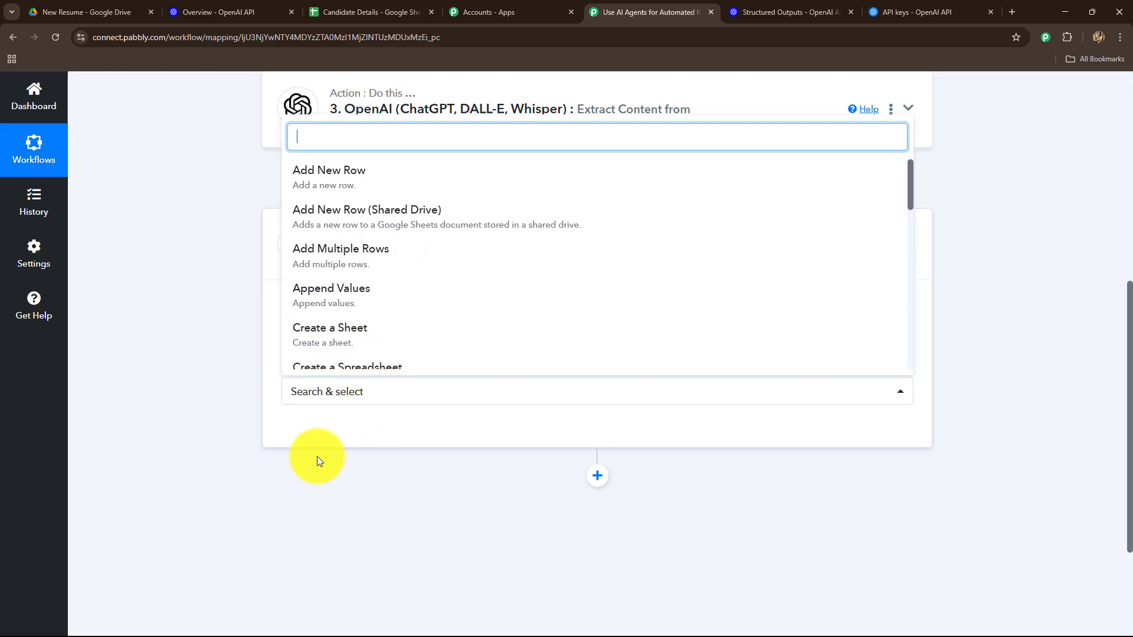
click(333, 186)
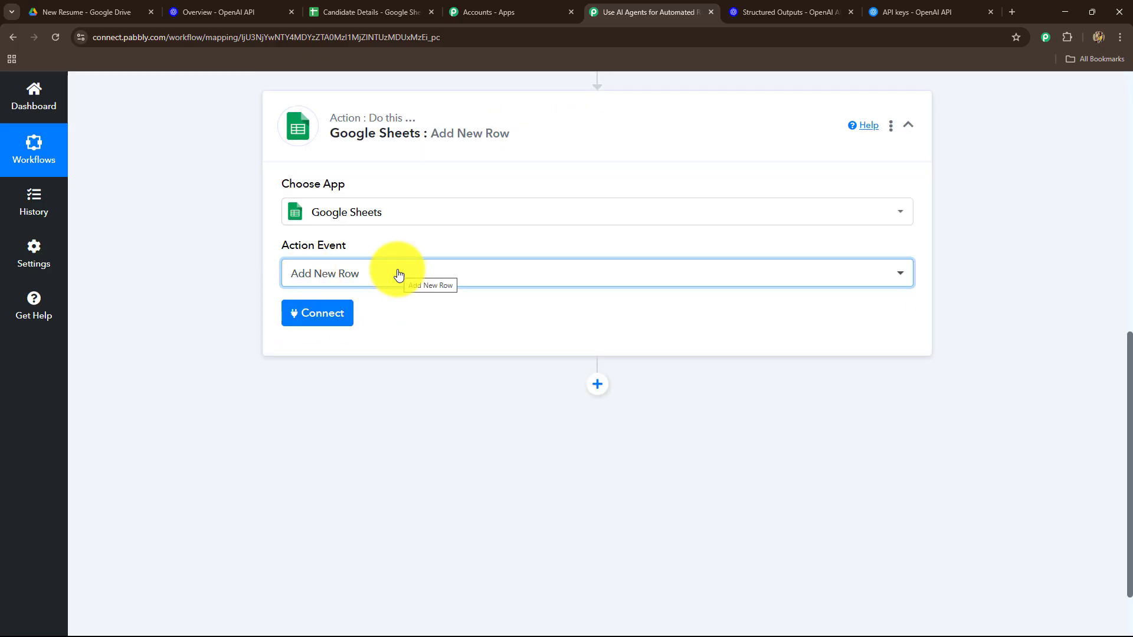
- Connect the action through the existing Google Sheets #40 connection and choose Sheet1 of the Candidate Details spreadsheet
click(311, 318)
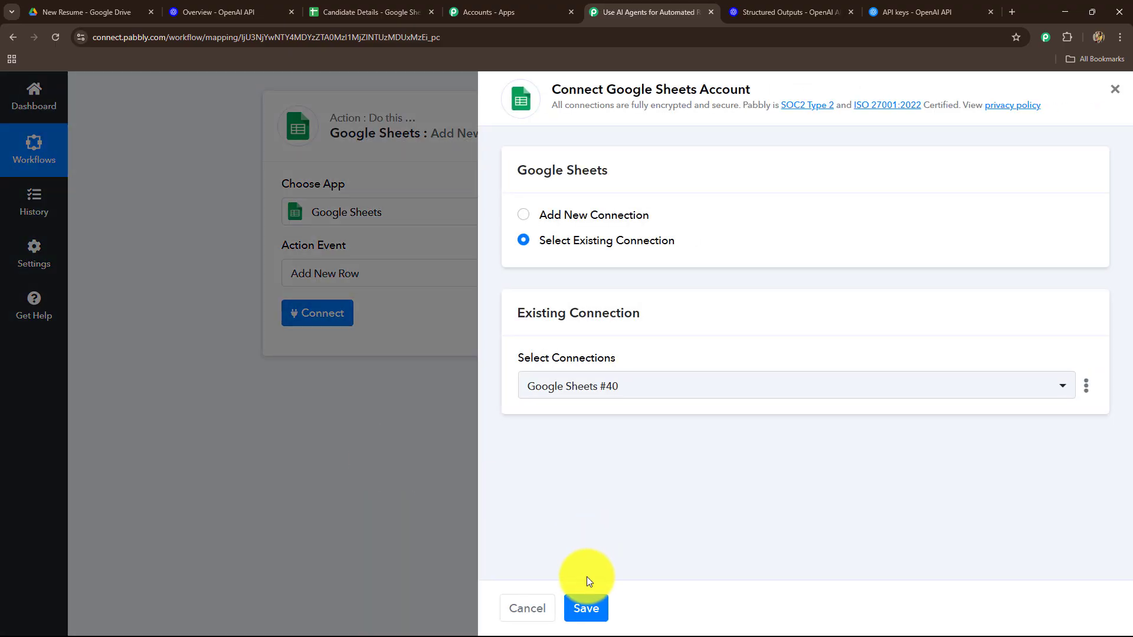
click(590, 607)
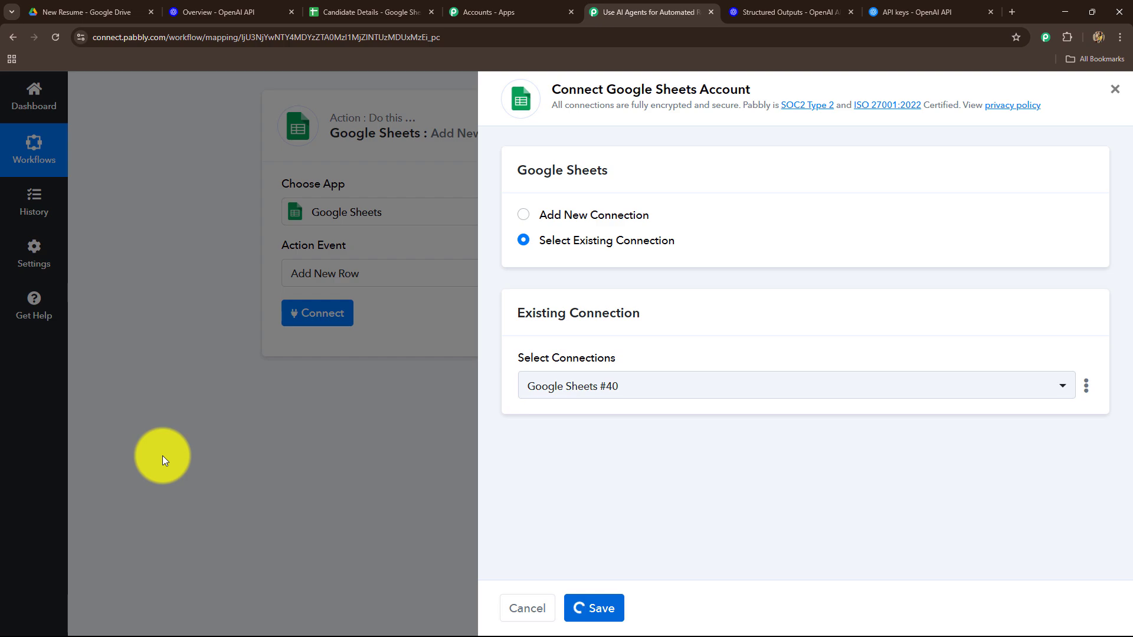
scroll(200, 396, down, 1)
scroll(200, 396, up, 3)
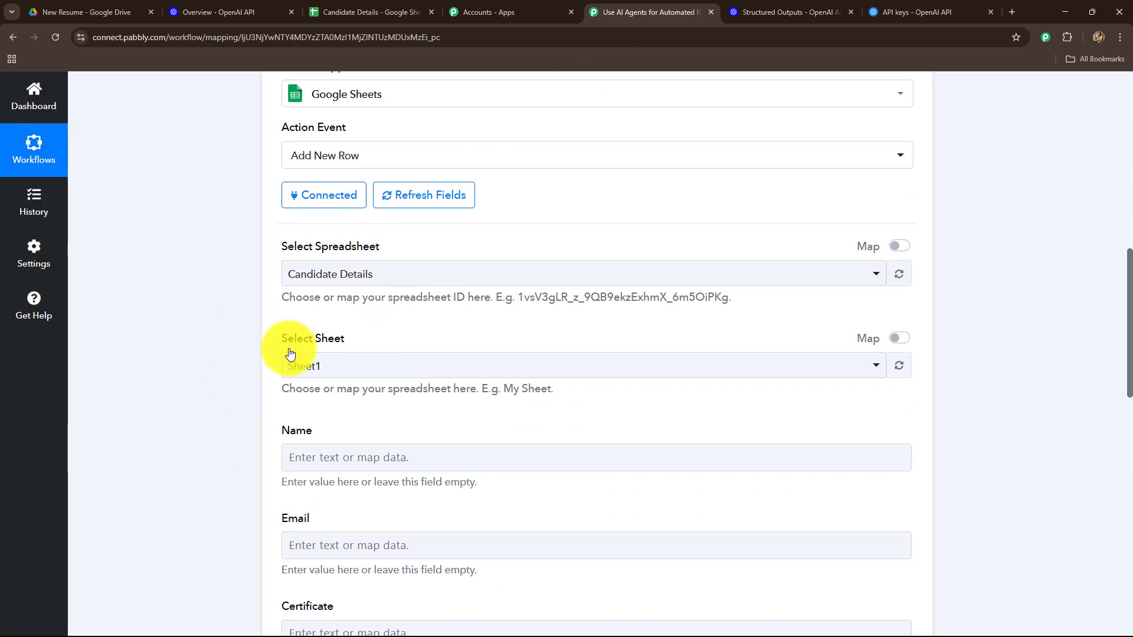
- Examine the row fields from Name to Decision and compare them with the column headers in the Candidate Details spreadsheet
scroll(254, 360, down, 5)
scroll(322, 305, up, 1)
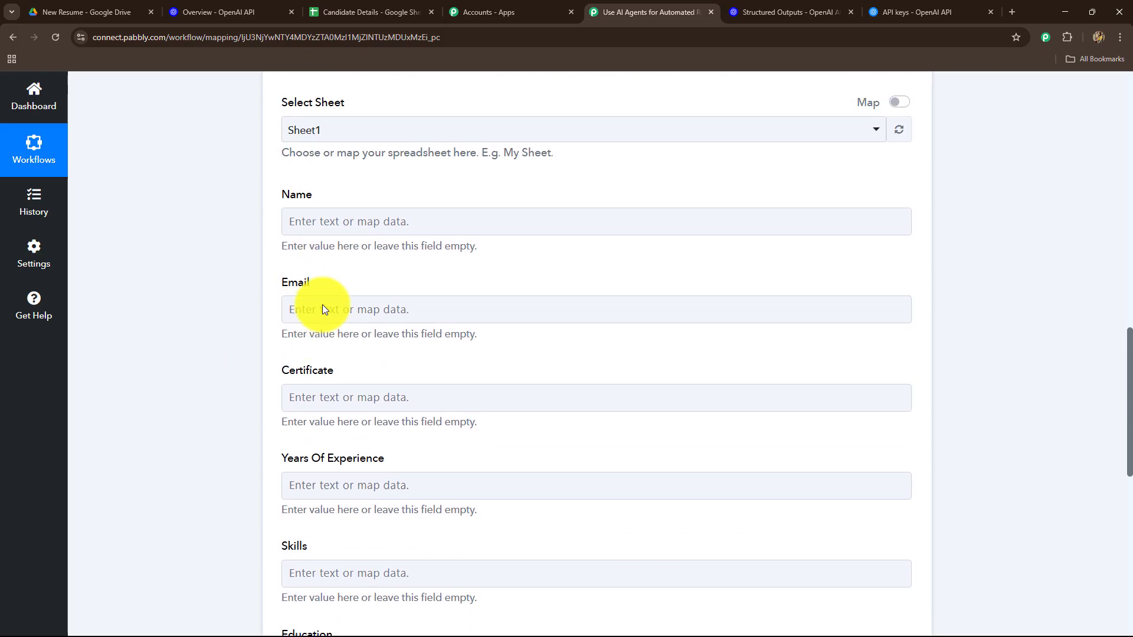
scroll(313, 397, down, 5)
scroll(313, 397, up, 5)
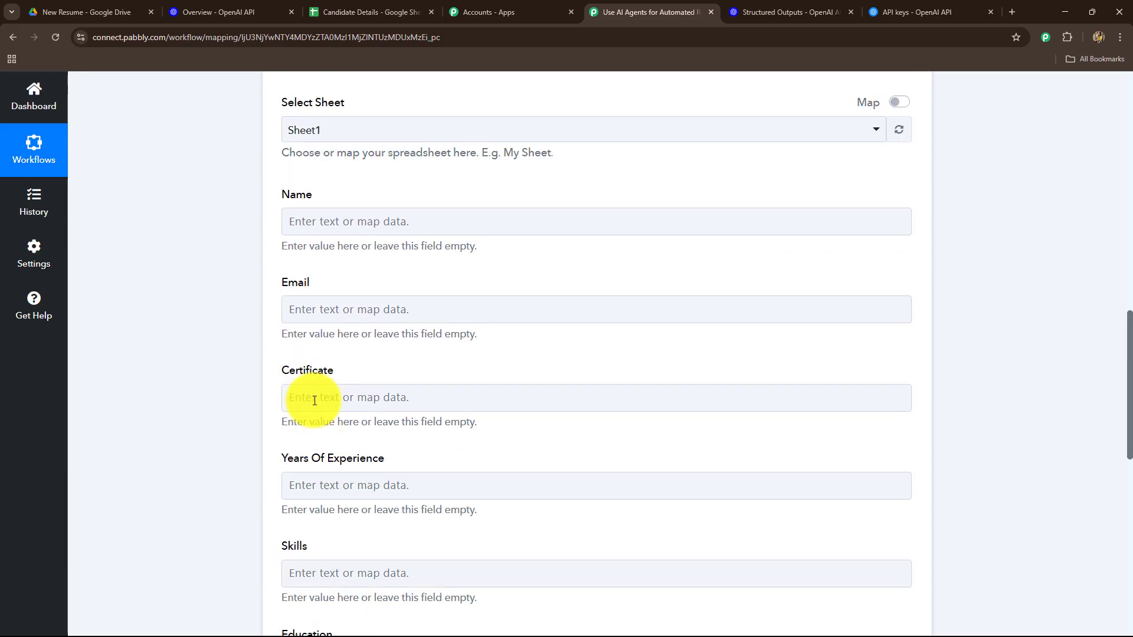
scroll(378, 413, down, 4)
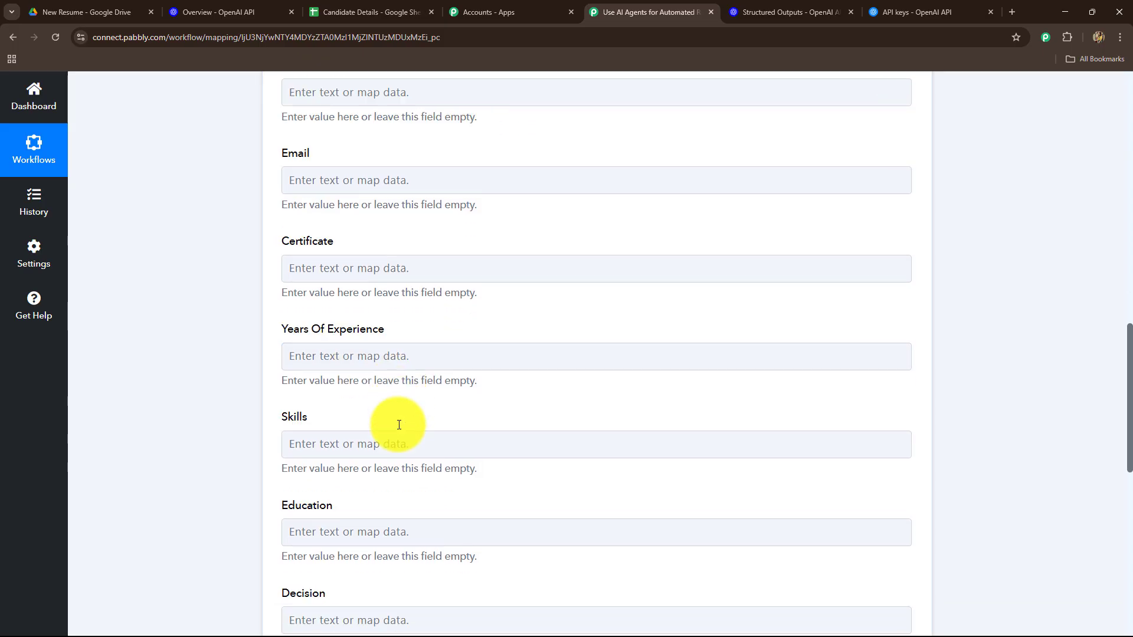
click(423, 519)
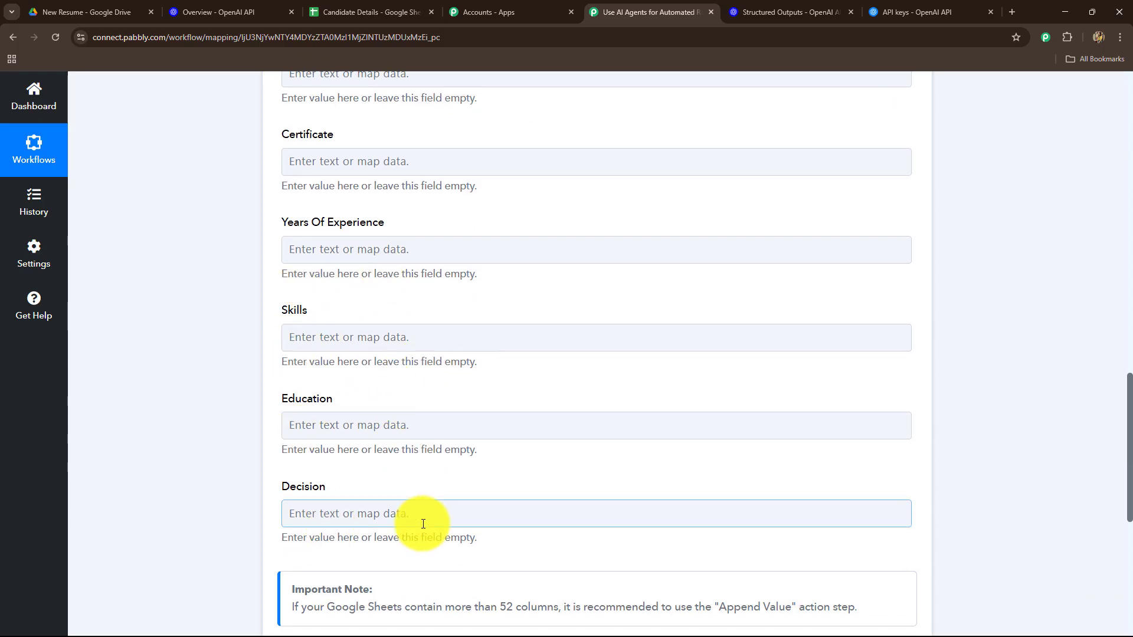
scroll(413, 491, up, 6)
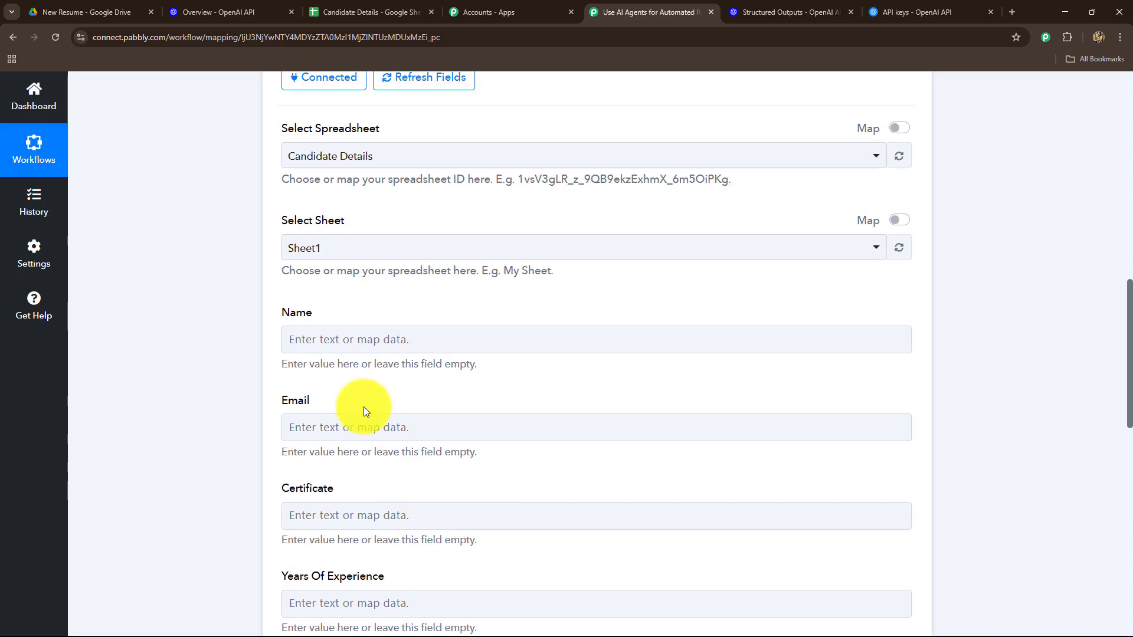
scroll(364, 407, down, 6)
click(366, 11)
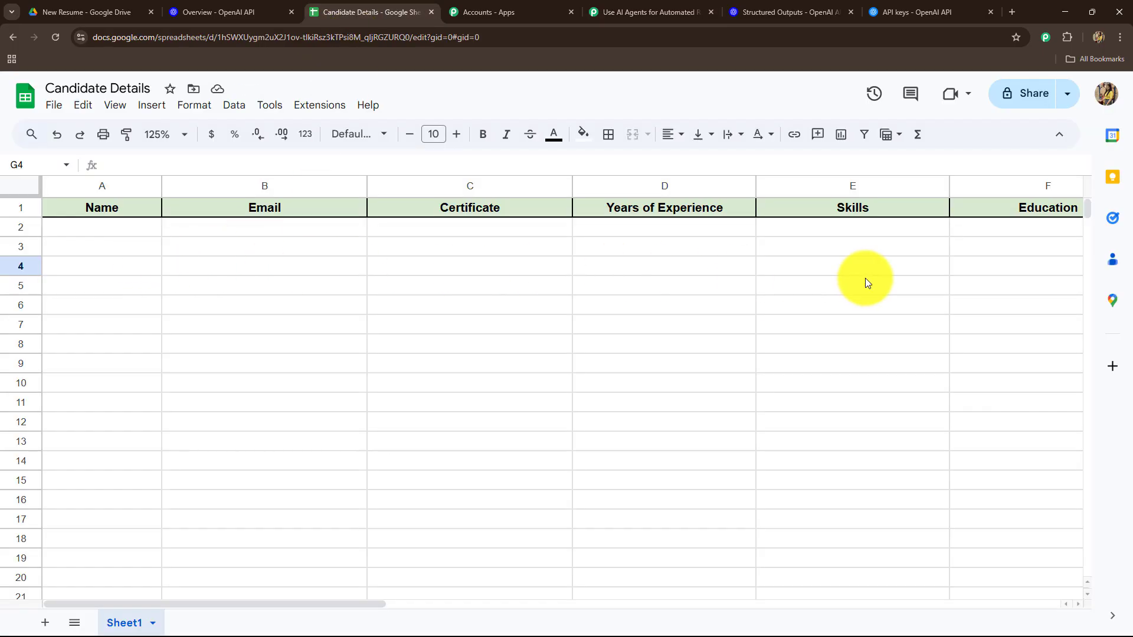
click(639, 12)
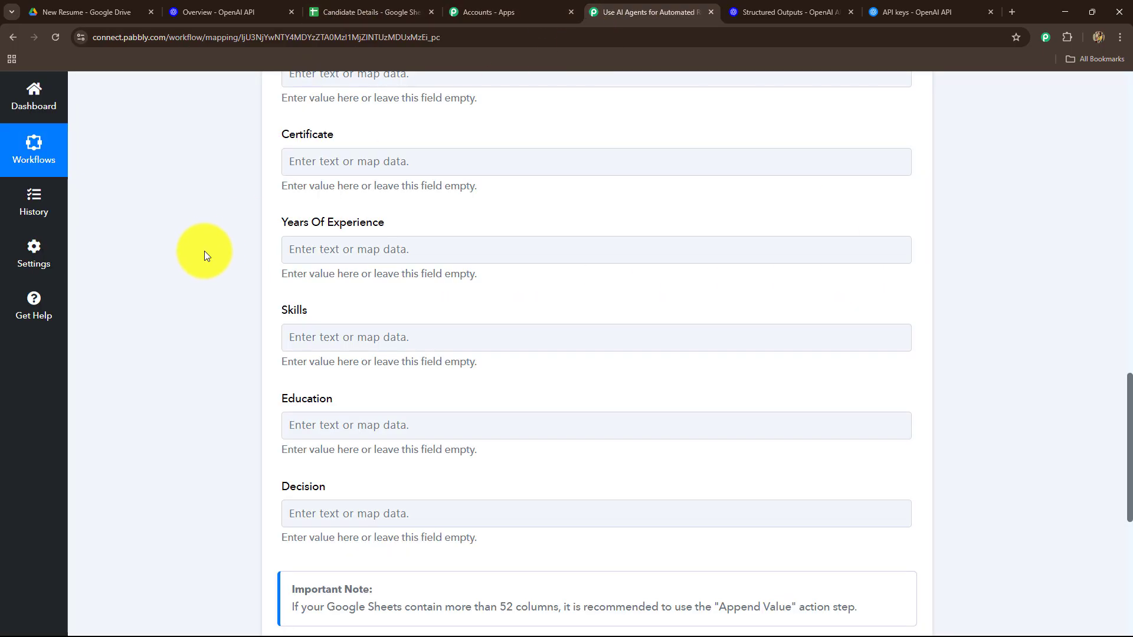
- Map the Name and Email fields to the Name and Contact Email values from the first OpenAI extraction step
scroll(279, 210, up, 2)
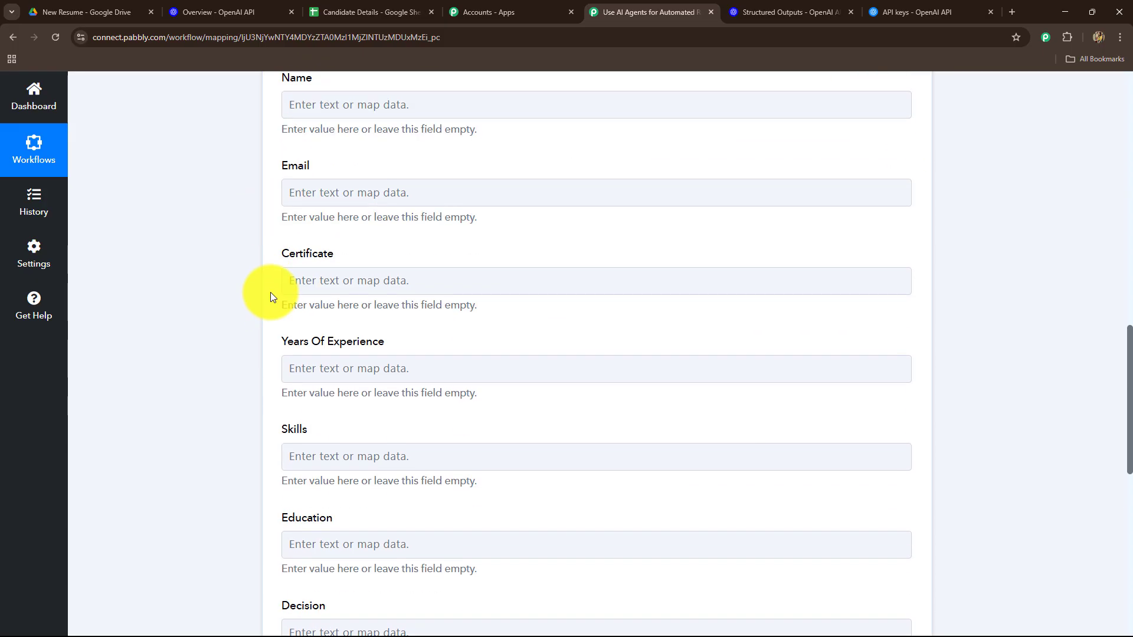
scroll(317, 172, up, 2)
click(319, 222)
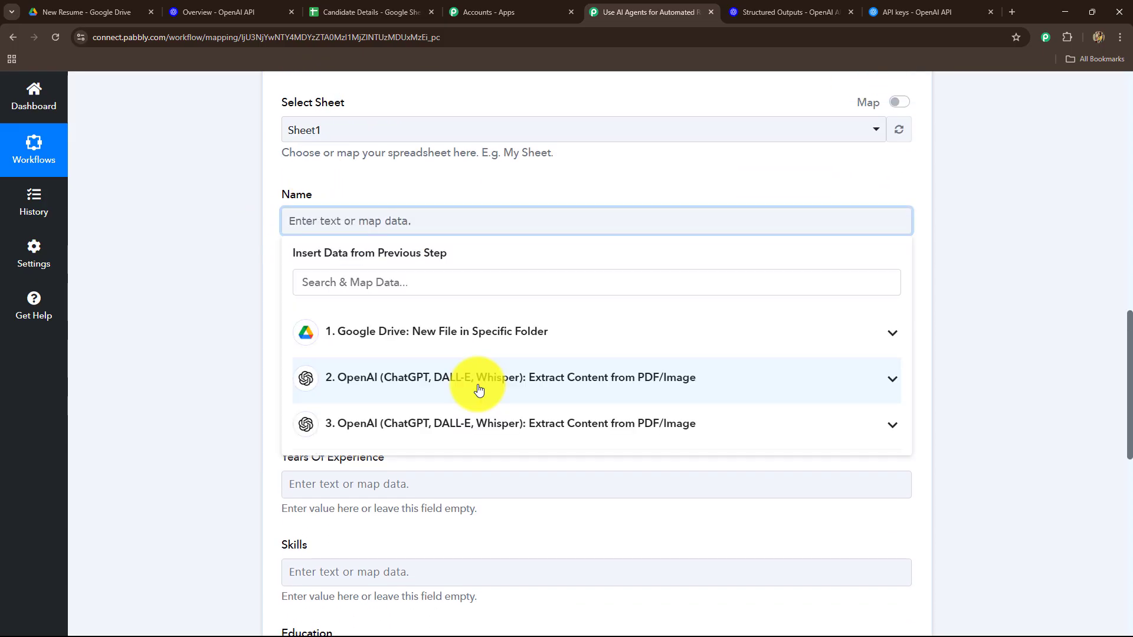
click(576, 387)
click(405, 418)
scroll(253, 291, down, 2)
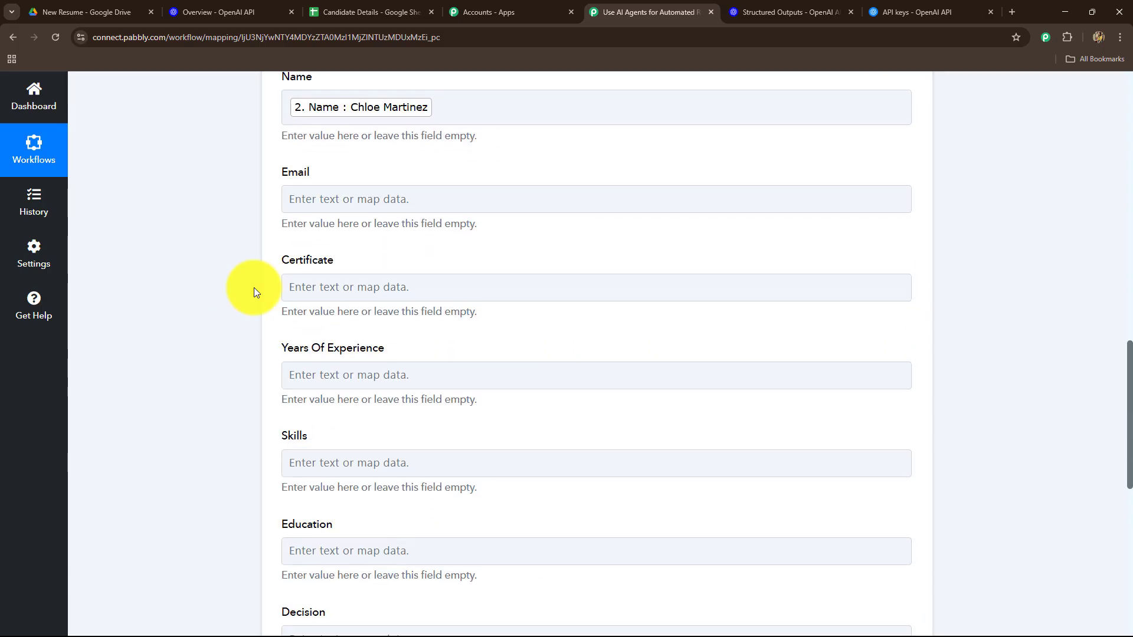
click(331, 207)
click(361, 355)
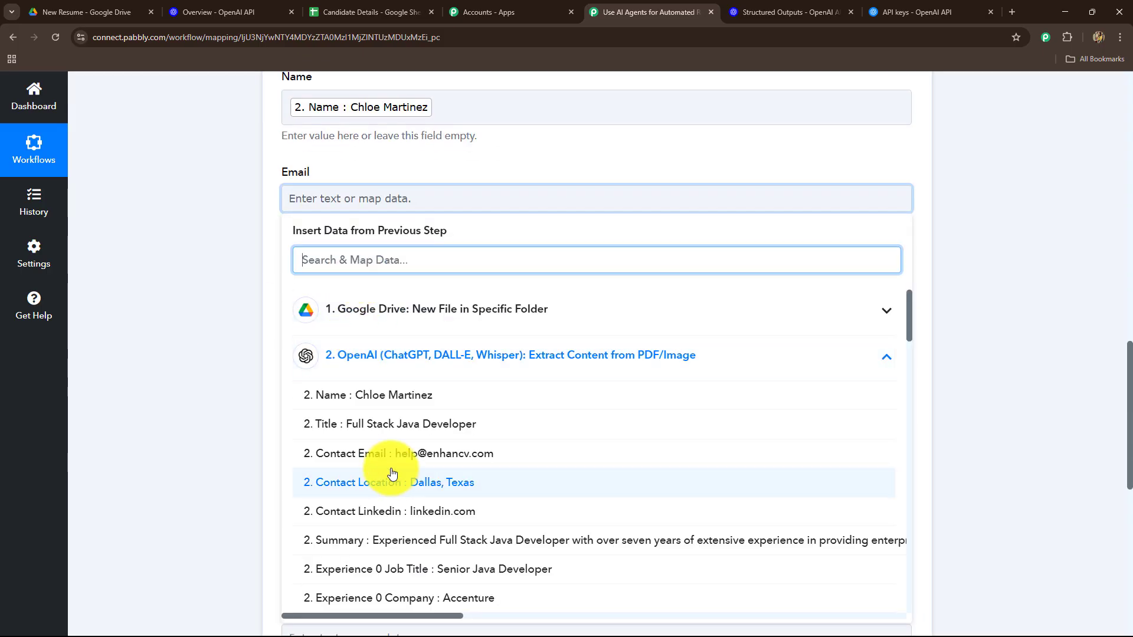
click(401, 453)
- Map the Certificate field to the Certifications 0 Description value from the first OpenAI extraction step
scroll(177, 277, down, 2)
click(328, 180)
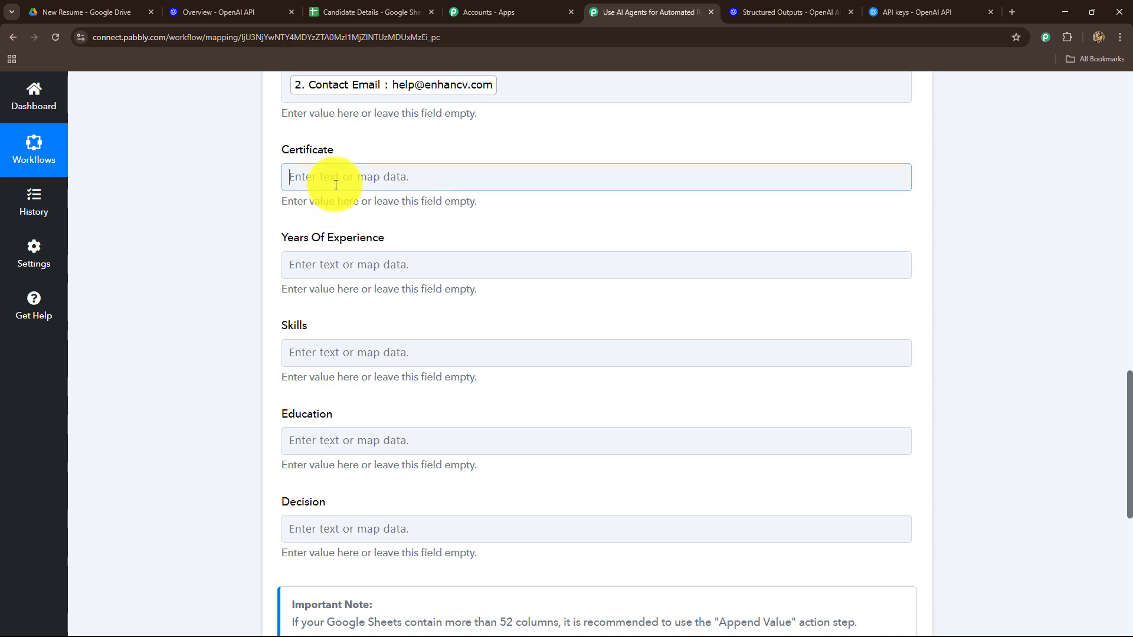
click(382, 239)
text(cer)
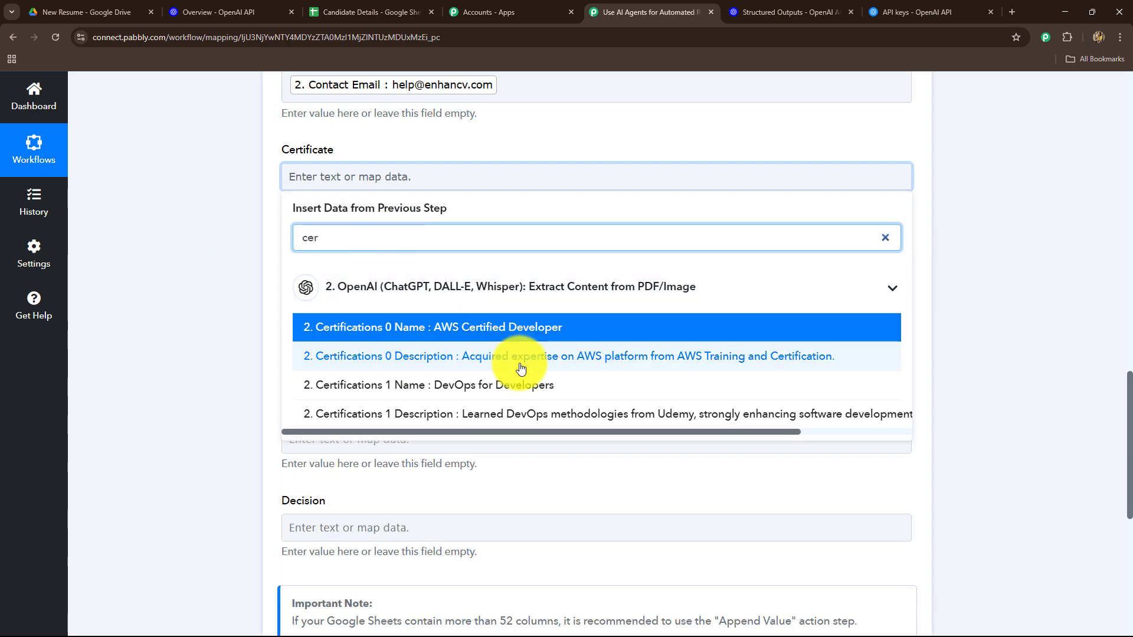
click(521, 357)
click(249, 306)
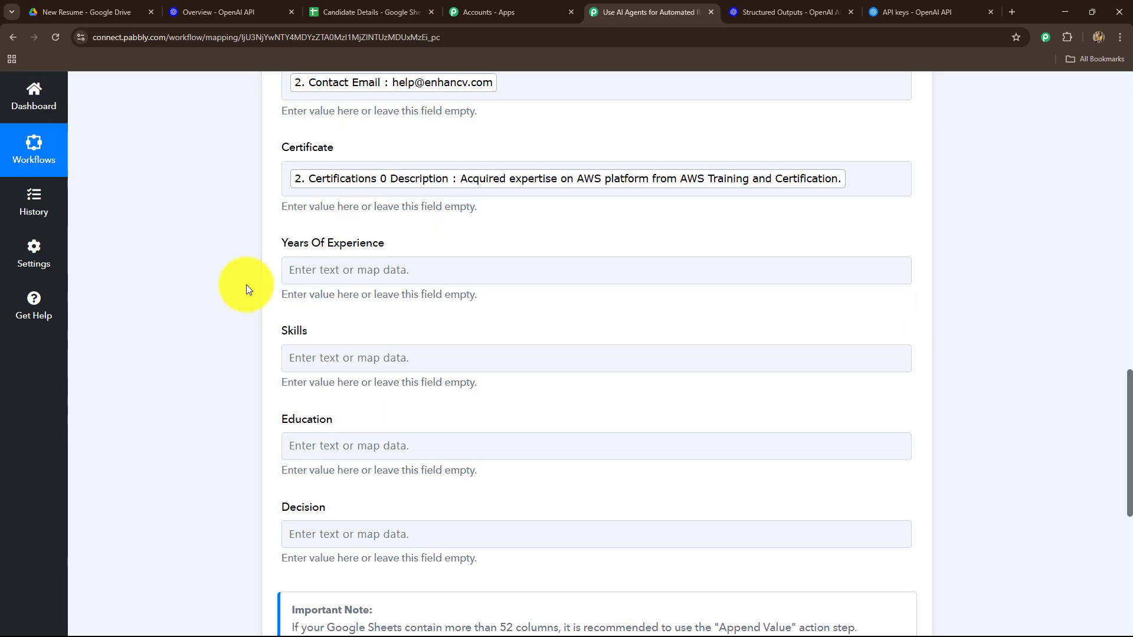
- Map the Years Of Experience field to the Experience 0 Dates value from the first OpenAI extraction step
scroll(248, 283, down, 4)
scroll(285, 201, up, 4)
click(302, 268)
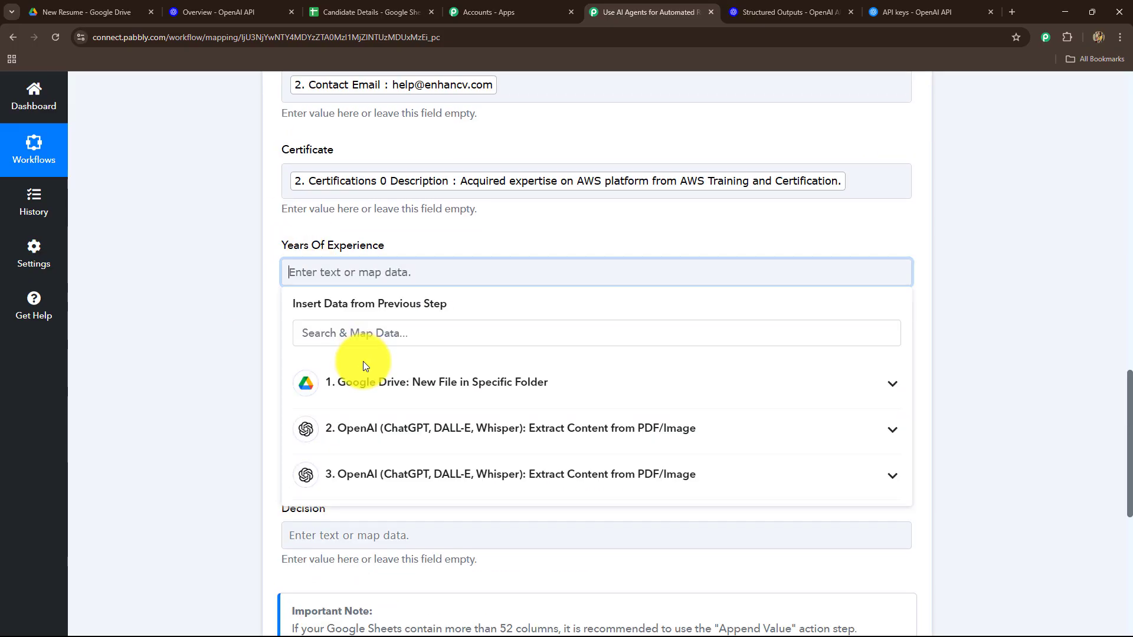
click(413, 331)
text(ex)
click(431, 499)
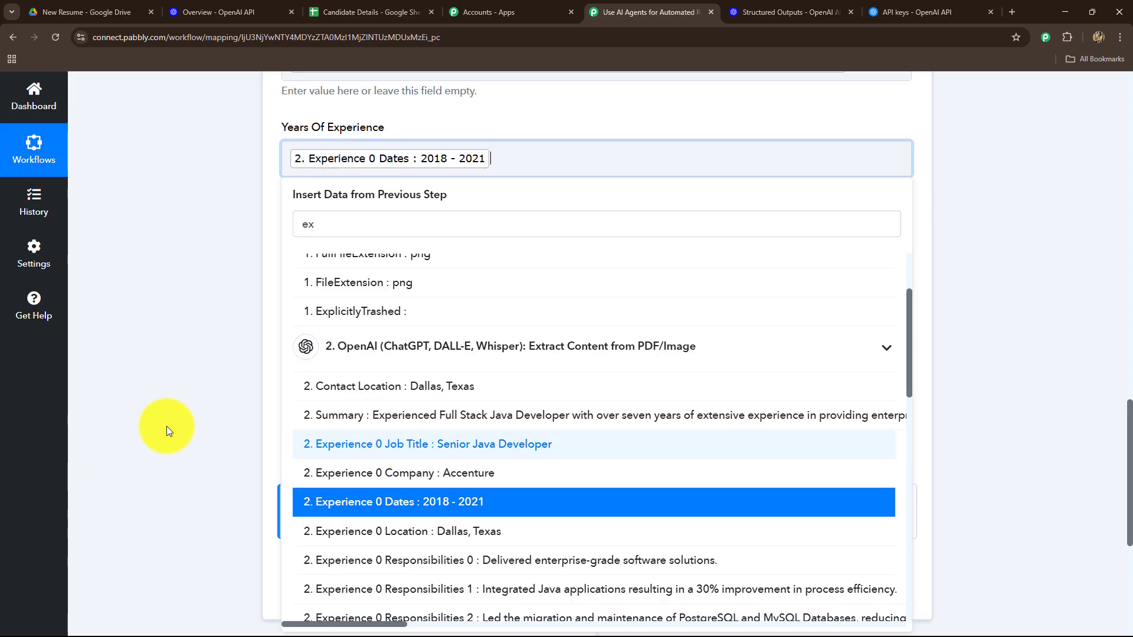
click(163, 413)
- Map the Skills field to all the values from Skills 0 to Skills 20 of the first OpenAI extraction step
scroll(162, 413, down, 1)
click(377, 179)
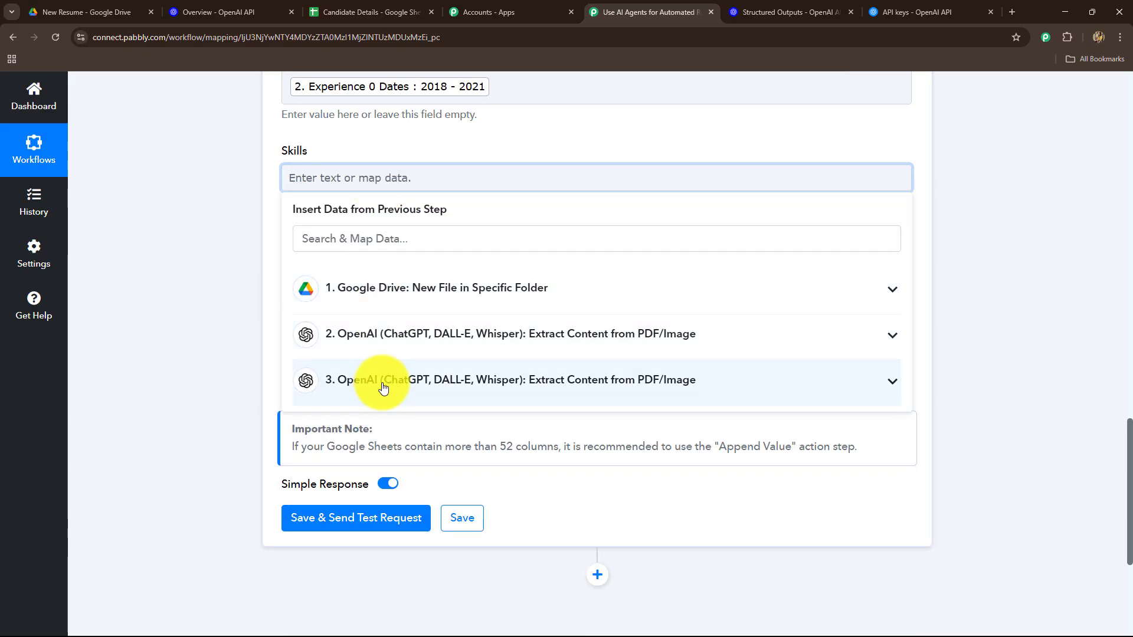
click(380, 380)
click(391, 336)
click(369, 240)
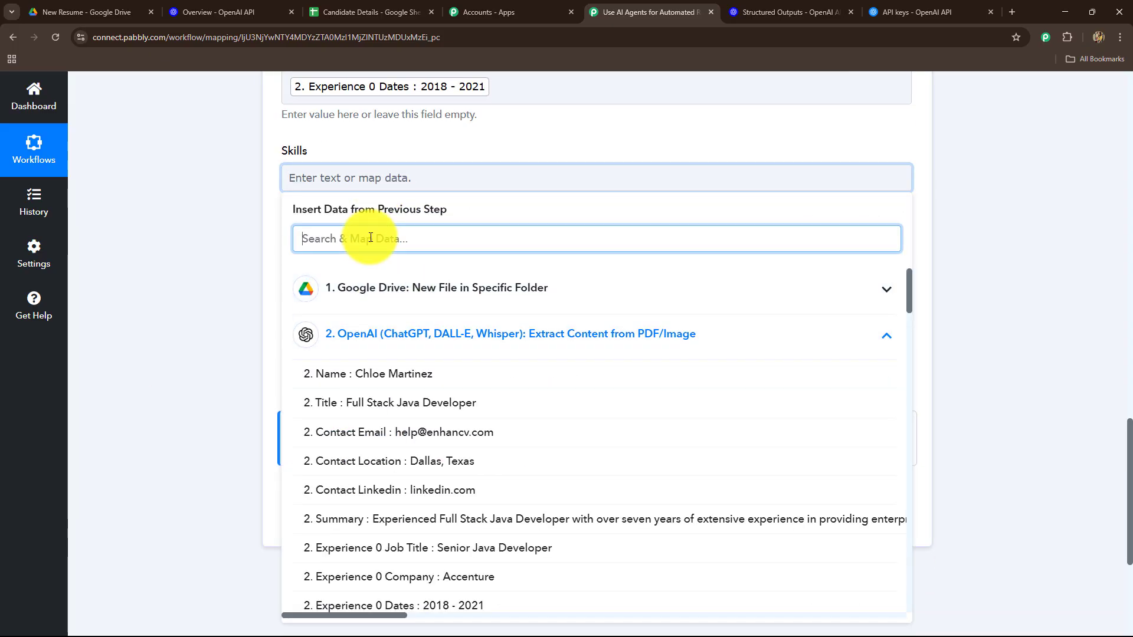
text(sk)
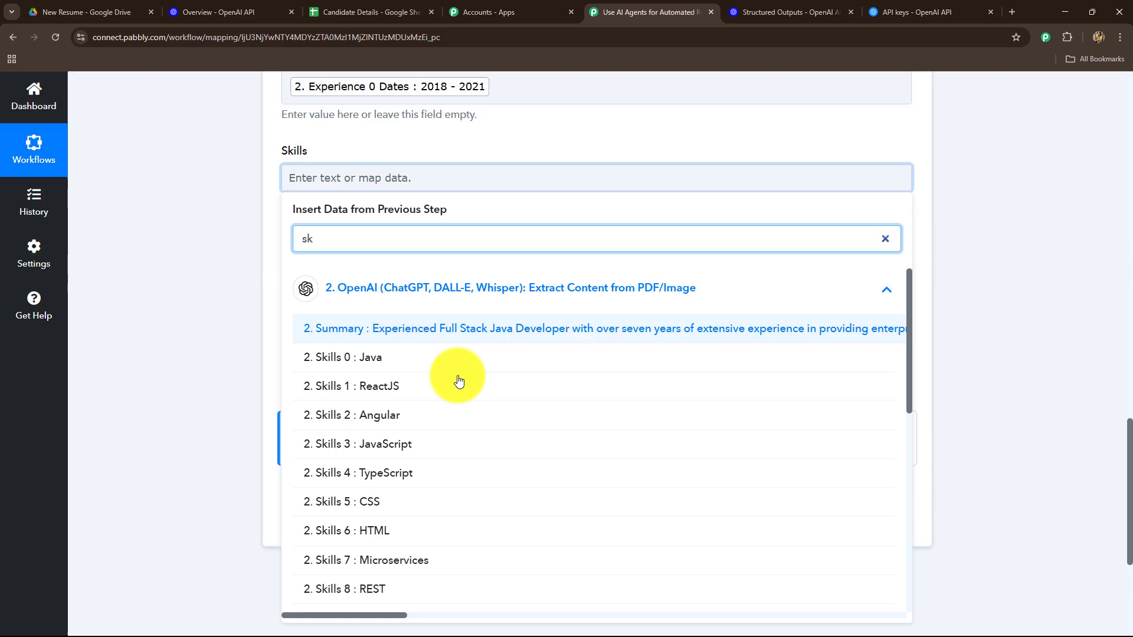
click(372, 362)
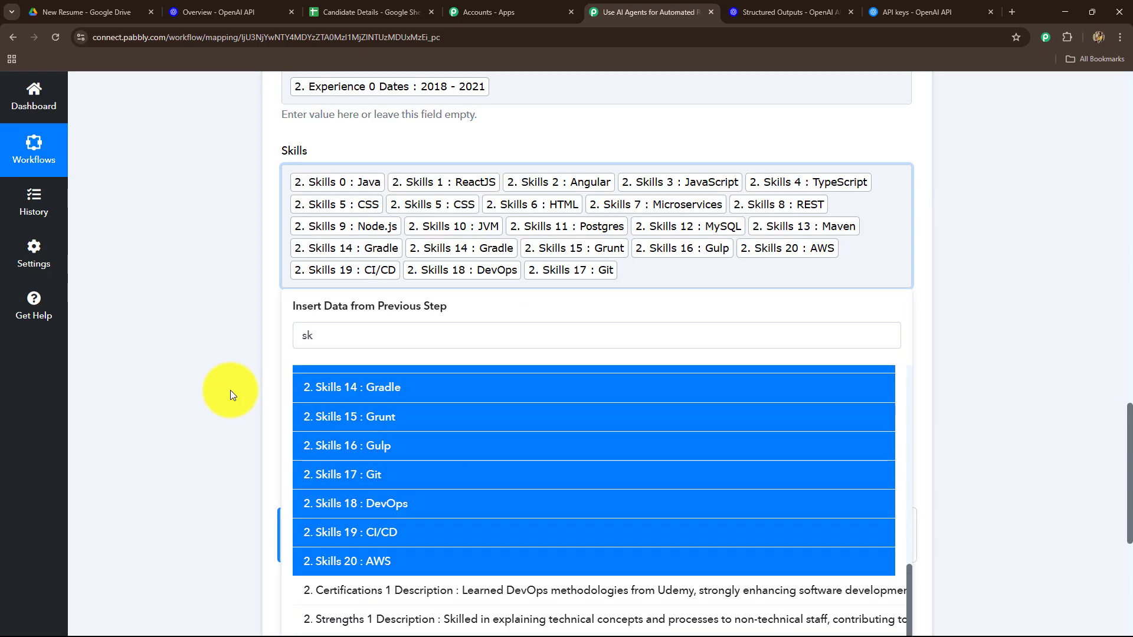
click(232, 376)
- Map the Education field to Education Dates, a colon, Education Institution, a comma and Education Location from the first OpenAI extraction step
scroll(233, 377, down, 2)
click(295, 257)
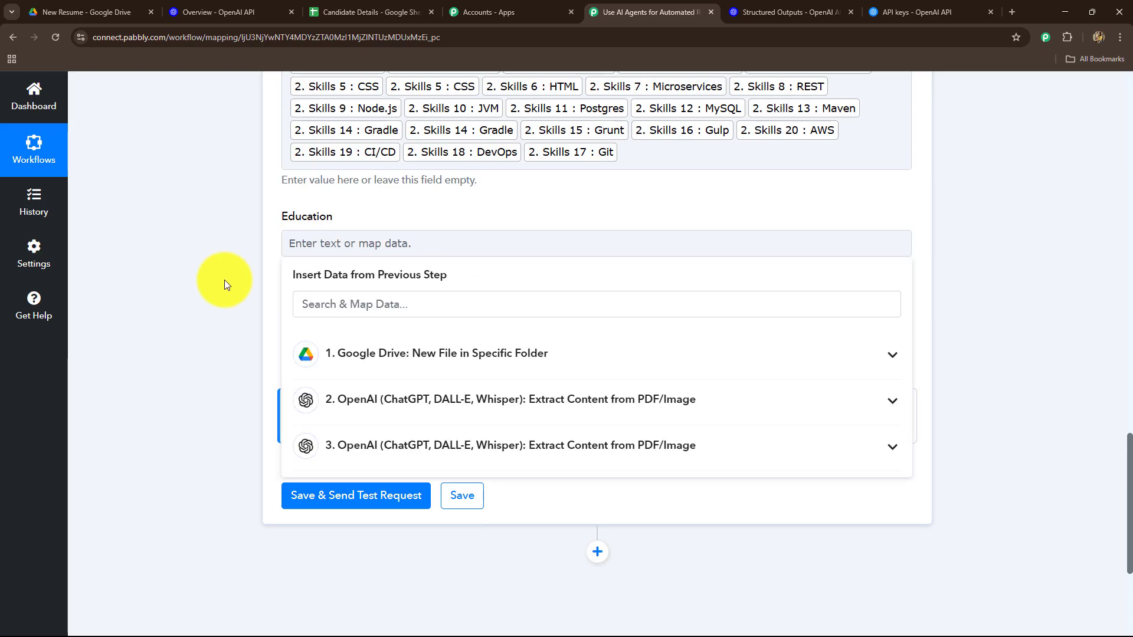
scroll(225, 283, down, 3)
scroll(331, 164, up, 2)
click(329, 185)
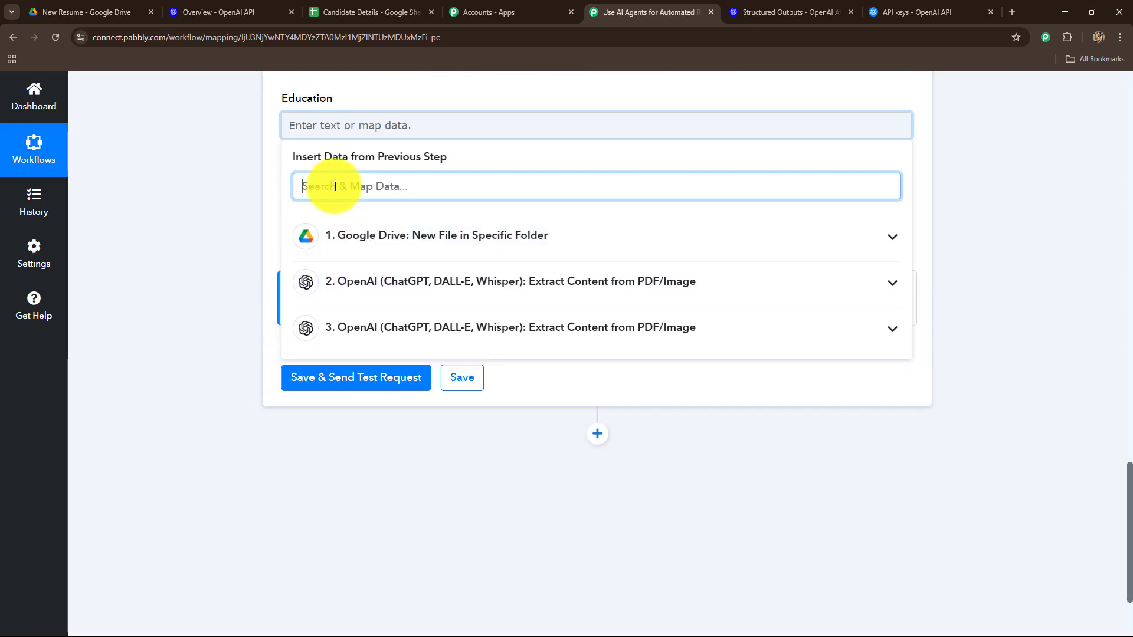
text(edu)
click(465, 399)
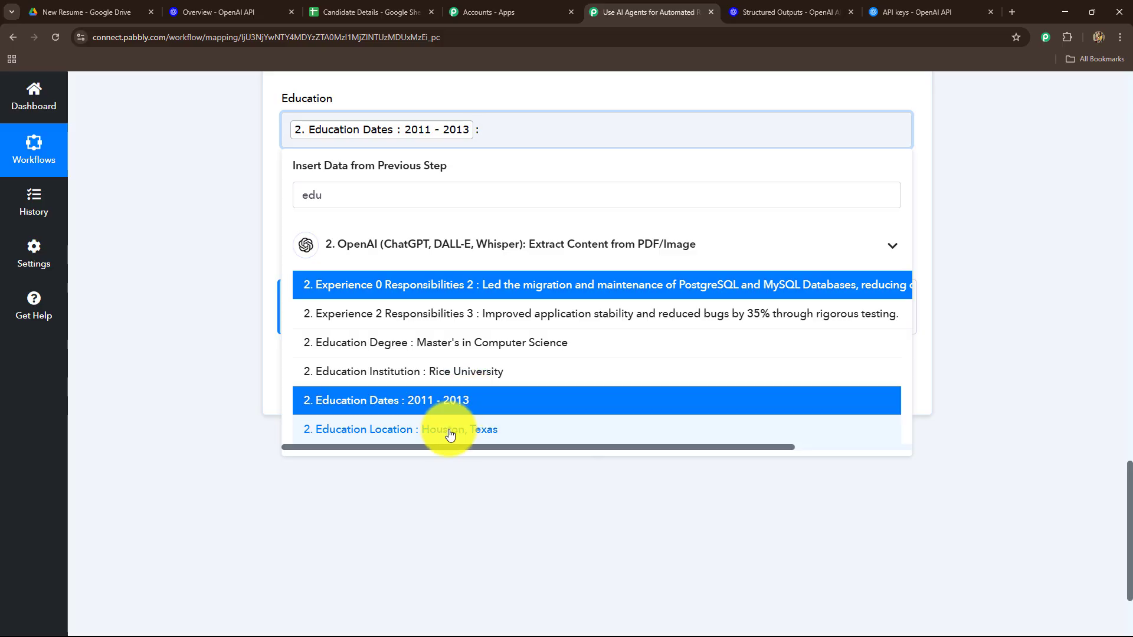
click(441, 376)
text(,)
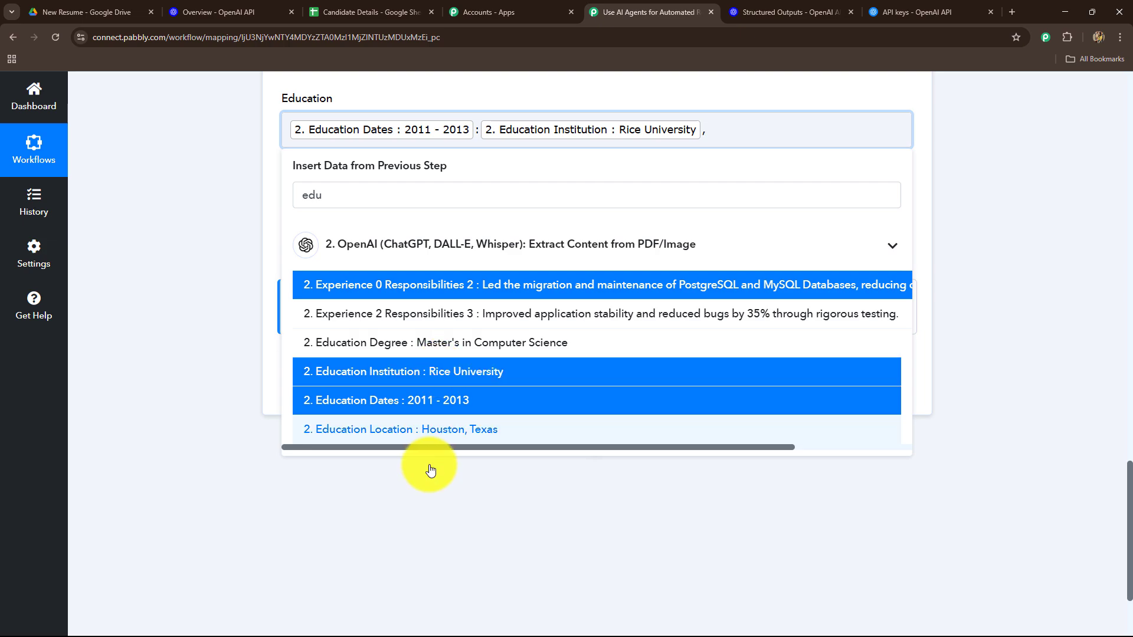
click(450, 430)
click(219, 260)
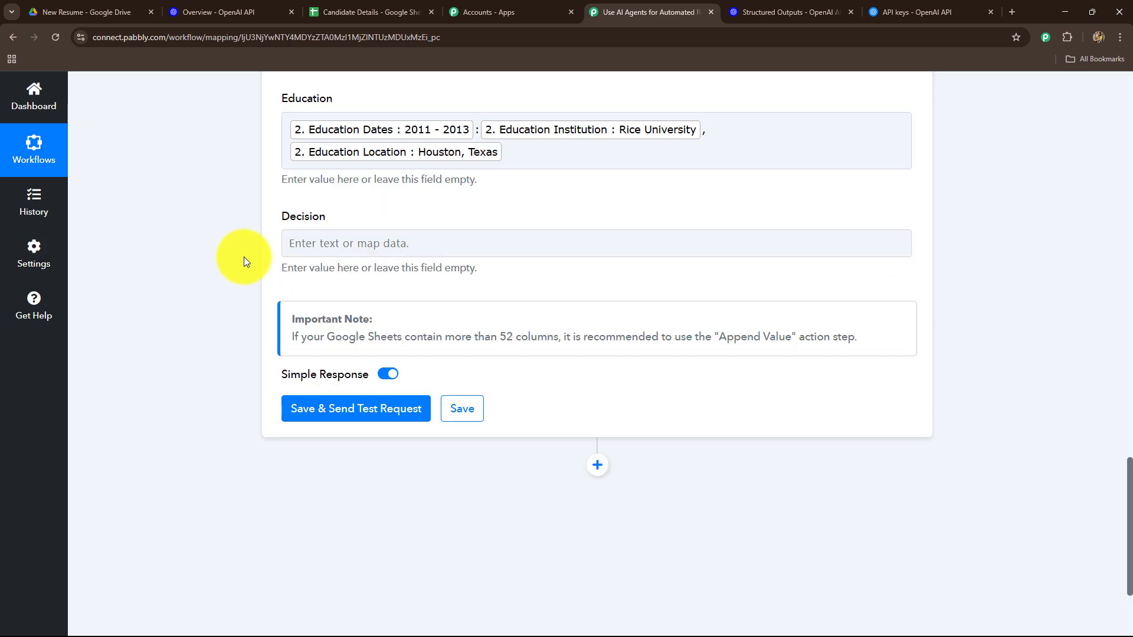
- Map the Decision field to Choices 0 Message Content from the second OpenAI step, then save the action and send a test request
click(341, 242)
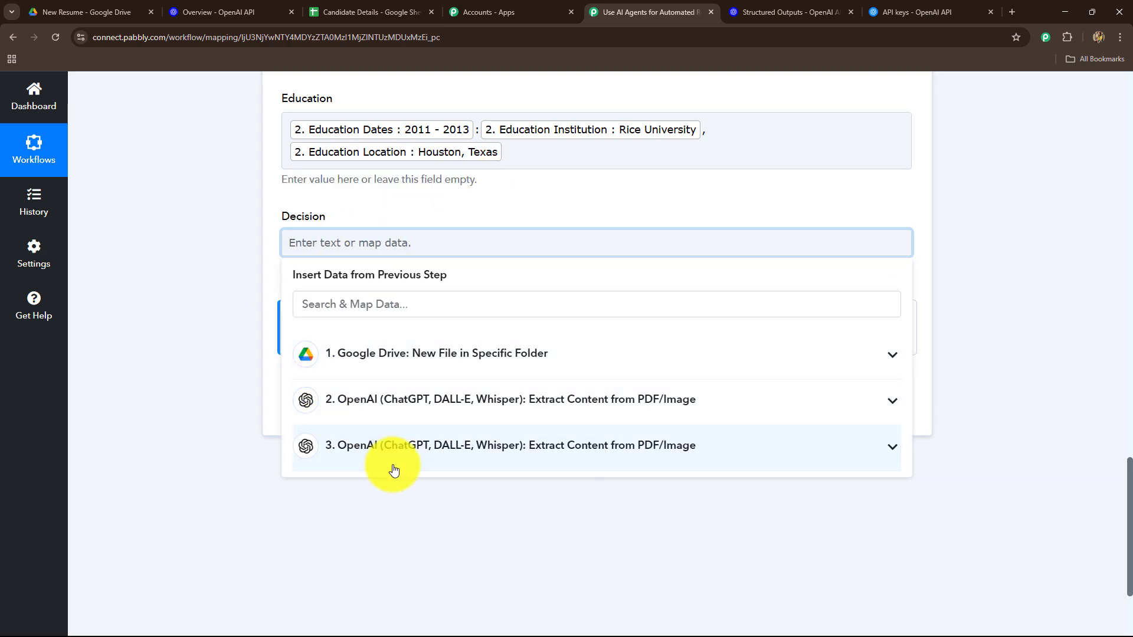
click(392, 444)
scroll(468, 539, down, 10)
scroll(501, 354, up, 4)
click(501, 309)
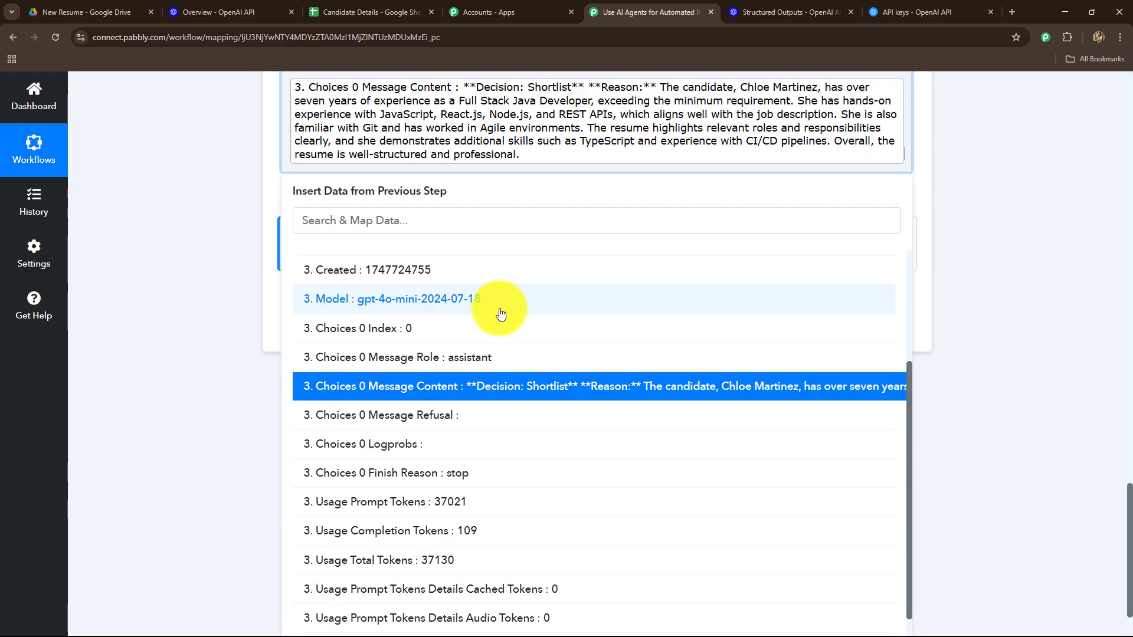
click(256, 296)
click(329, 323)
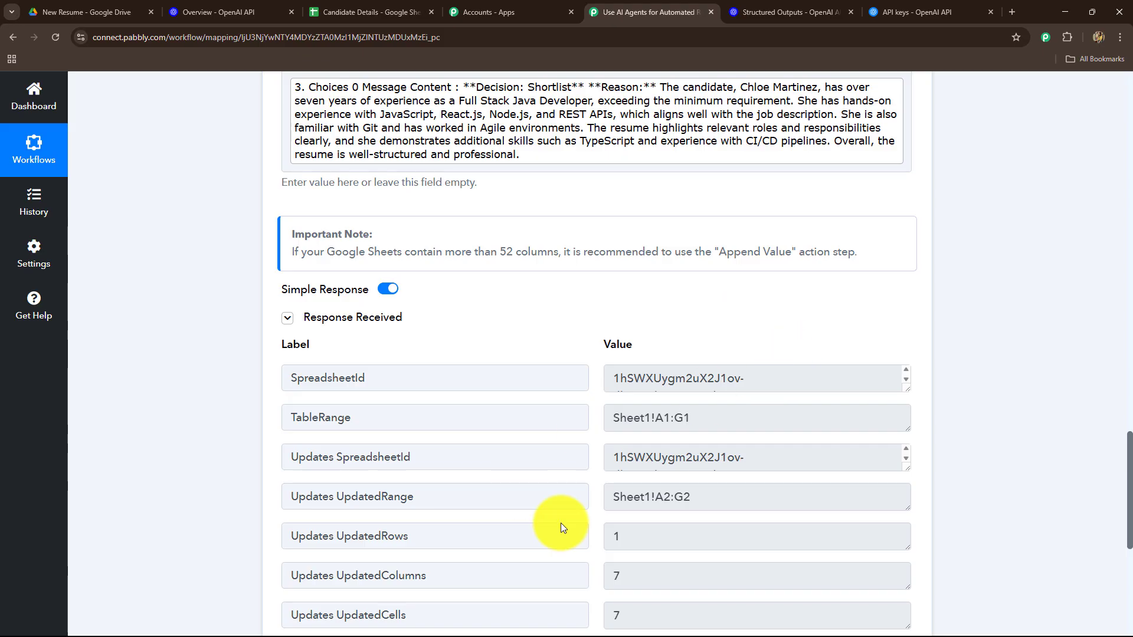
- Switch to the Candidate Details spreadsheet in Google Sheets and wrap the text of the new candidate's row
click(358, 13)
click(24, 242)
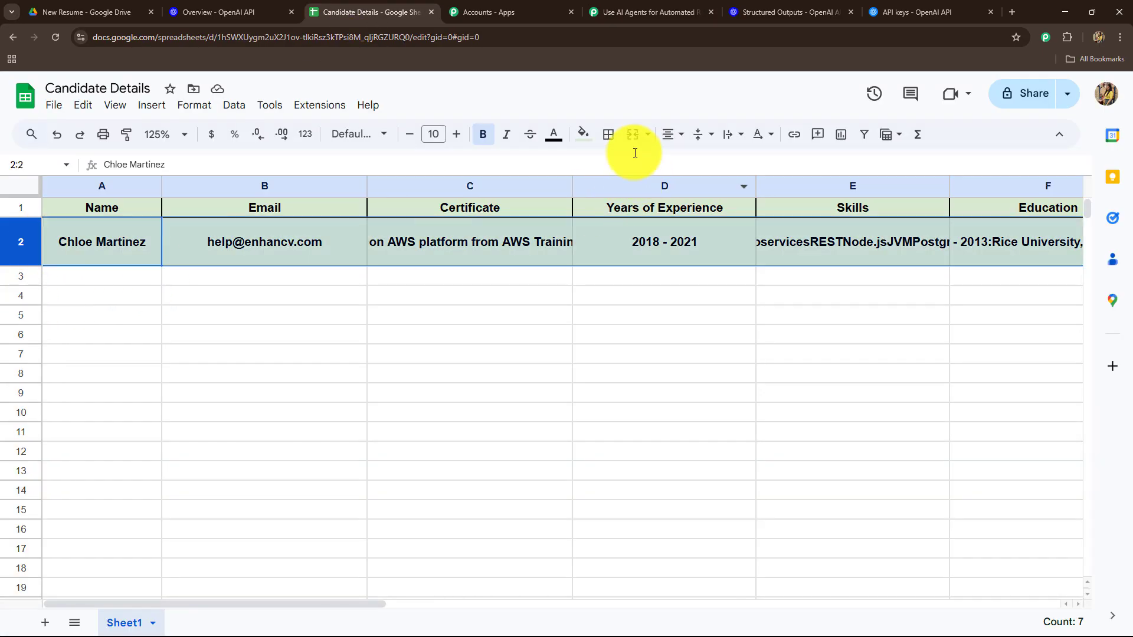
click(592, 146)
click(596, 162)
click(264, 295)
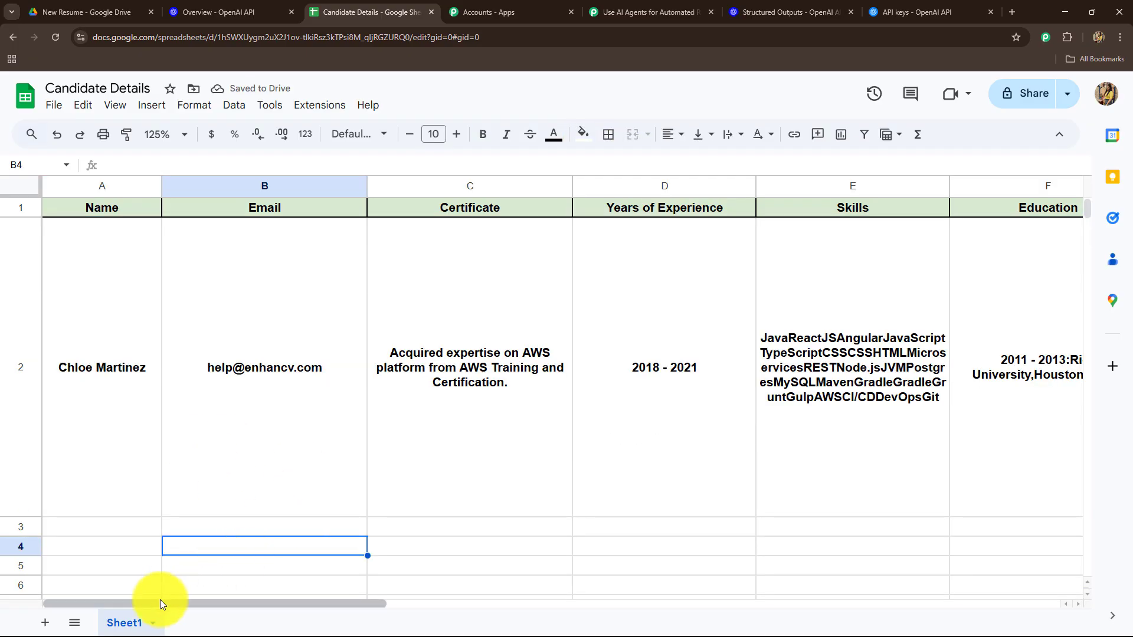
- Examine the new row's Skills, Education and Decision entries in the Candidate Details spreadsheet
drag(156, 607, 426, 634)
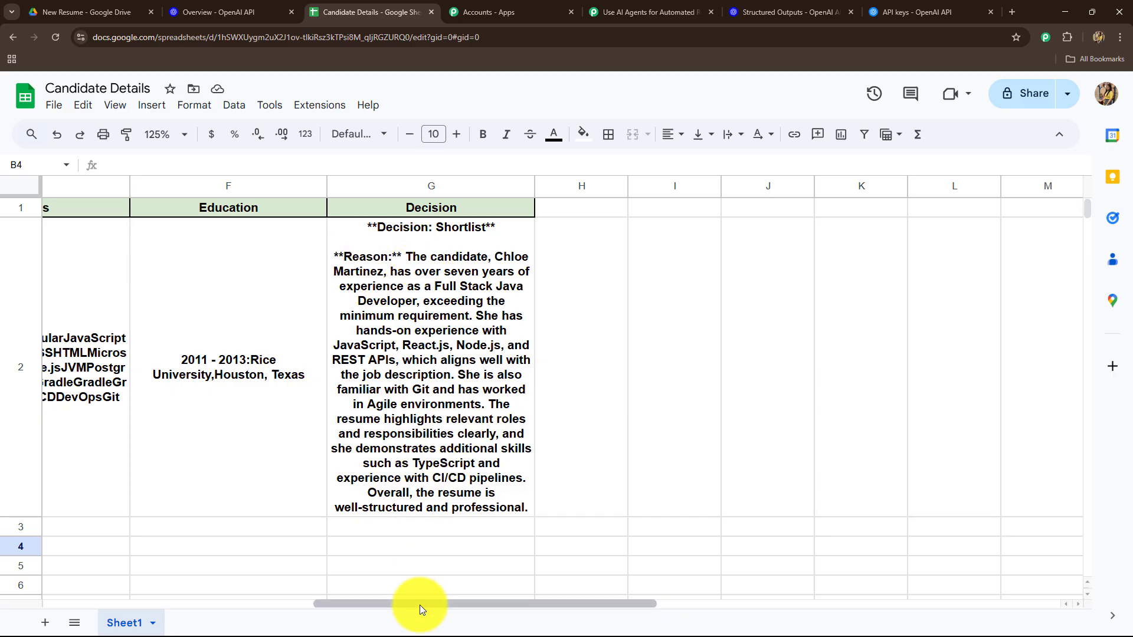
drag(419, 605, 399, 610)
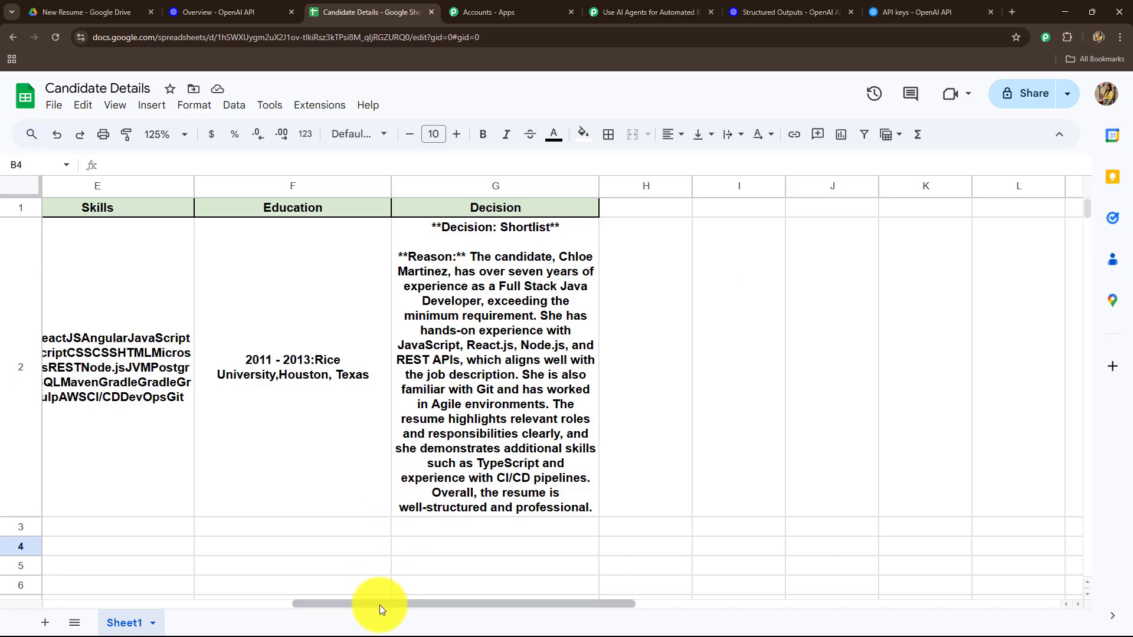
drag(380, 602, 479, 2)
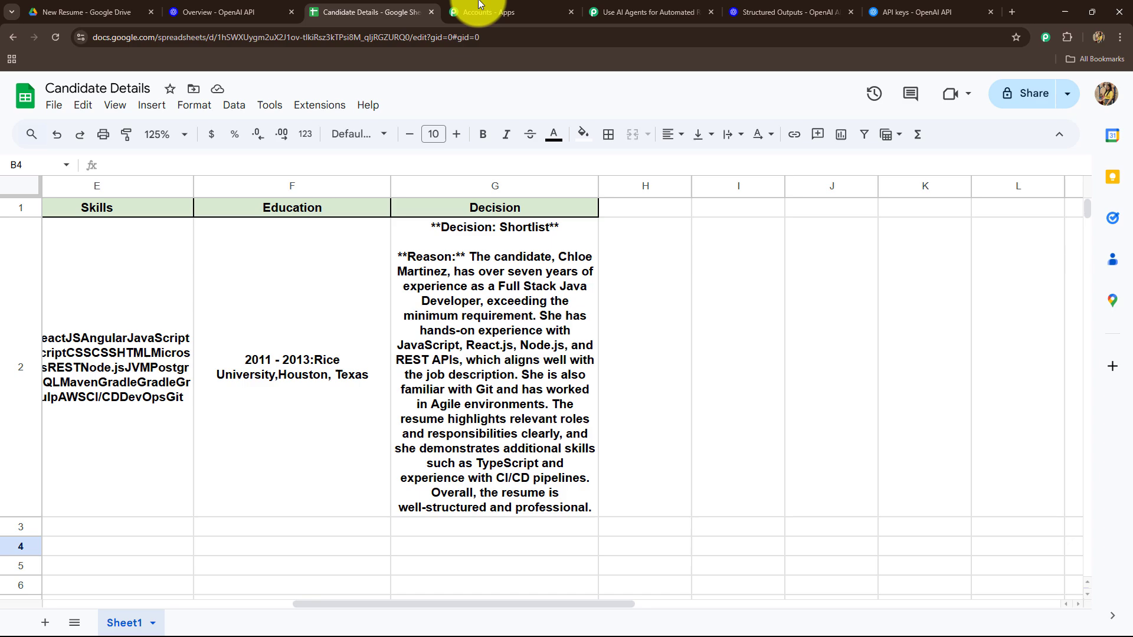
- Return to the Pabbly Connect workflow and review its steps from the Google Drive trigger to the Google Sheets action
click(635, 8)
scroll(1031, 212, up, 15)
scroll(939, 307, up, 6)
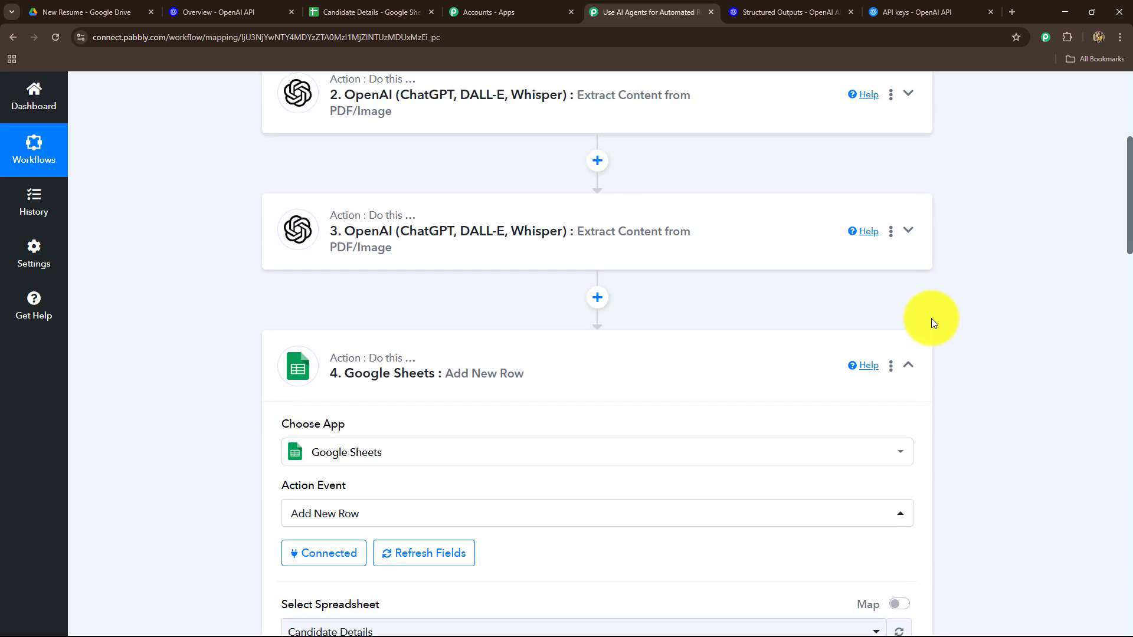
scroll(999, 342, up, 4)
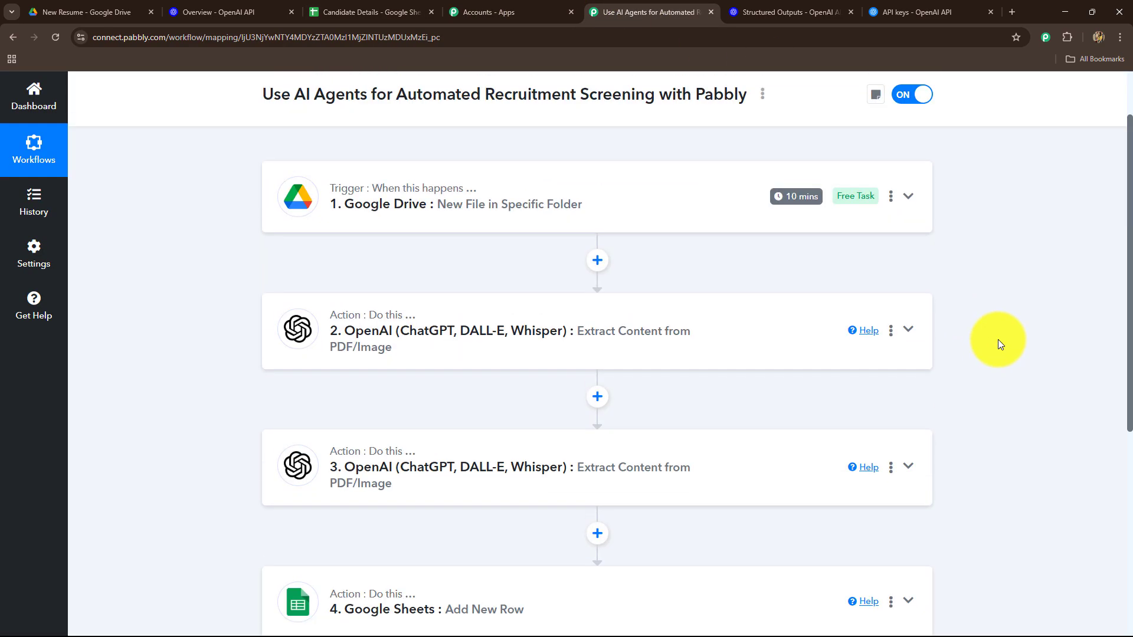